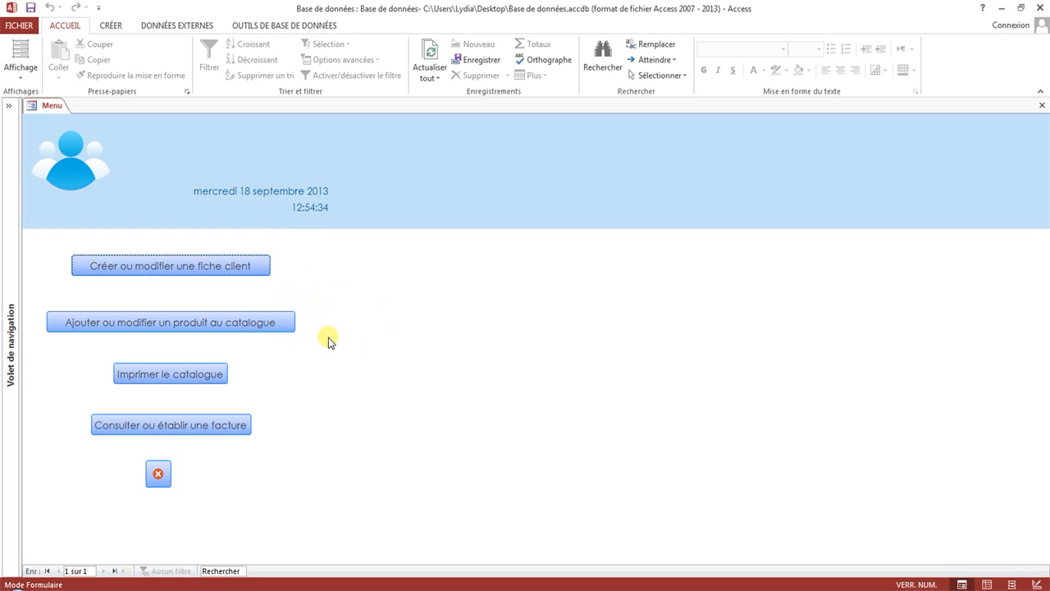
Open the form for viewing or creating invoices from the database's menu, and close Access after viewing it
left_click(195, 428)
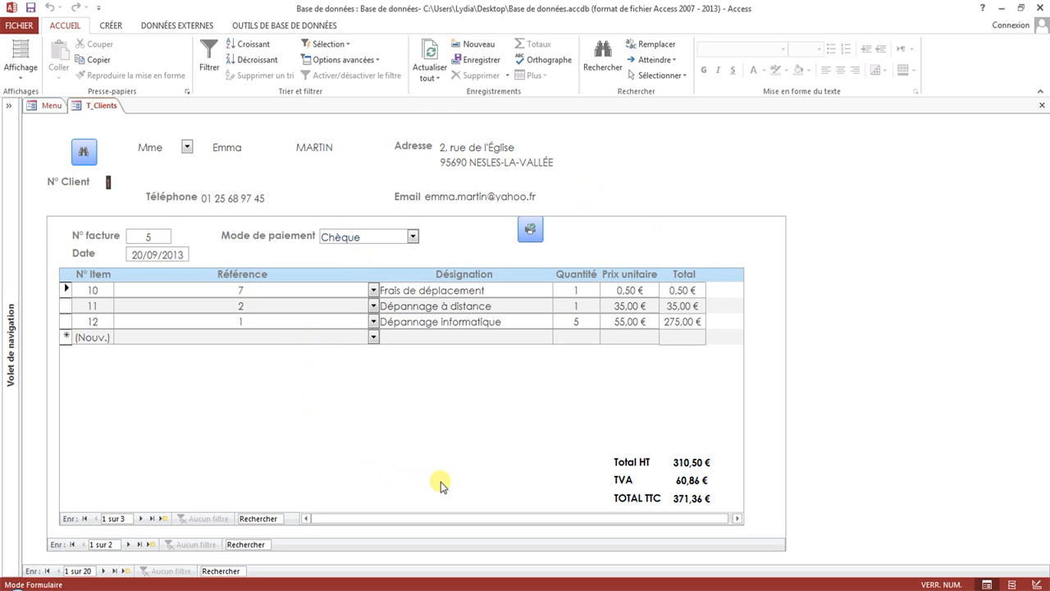
left_click(1039, 7)
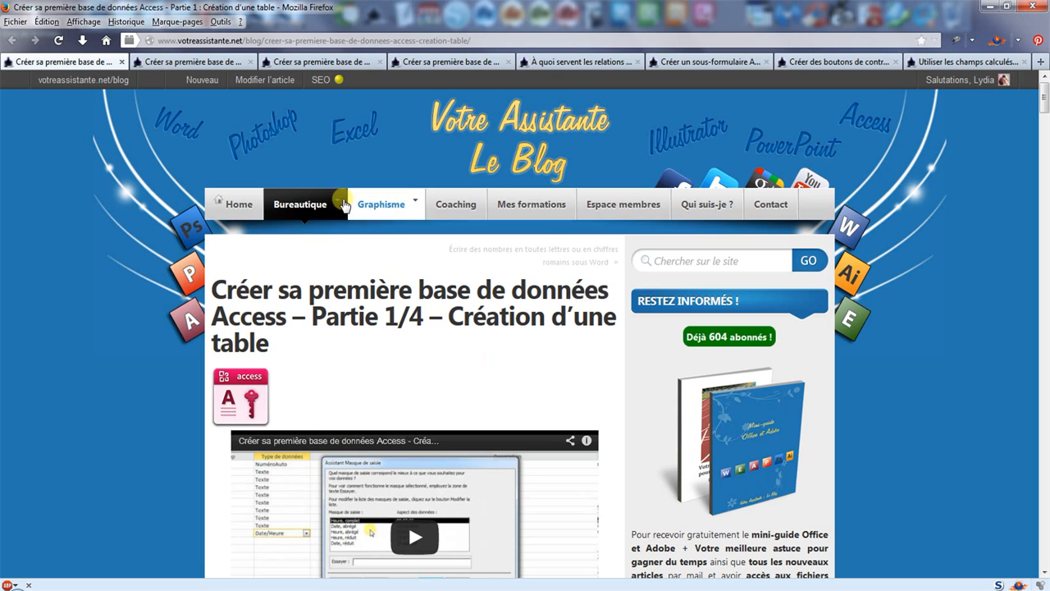
Look through the open blog tutorials on Access tables, queries, reports, relations, subforms, control buttons and calculated fields, and close the browser
left_click(175, 62)
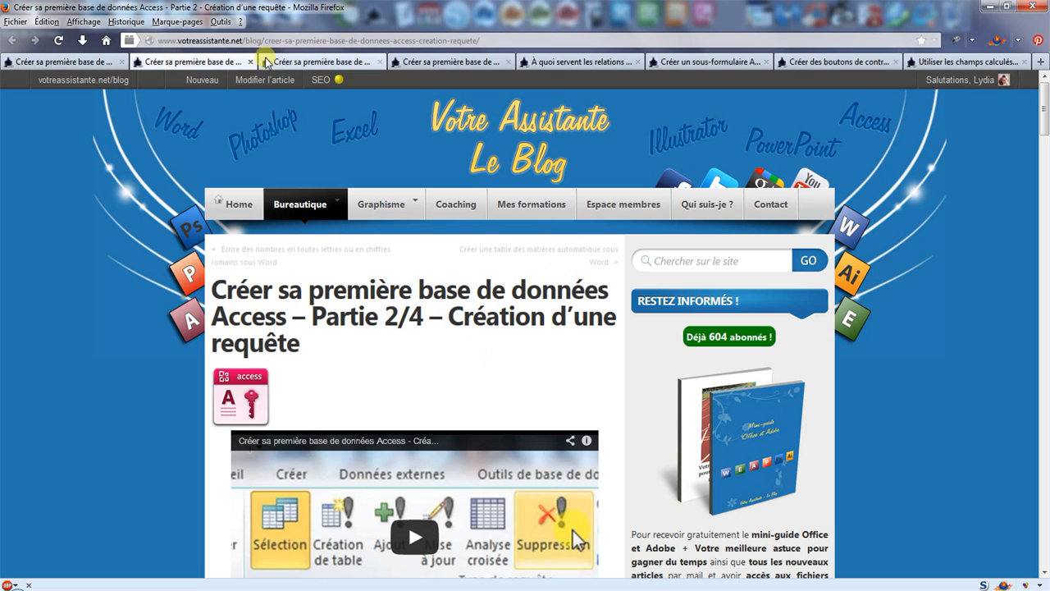
left_click(301, 63)
left_click(451, 62)
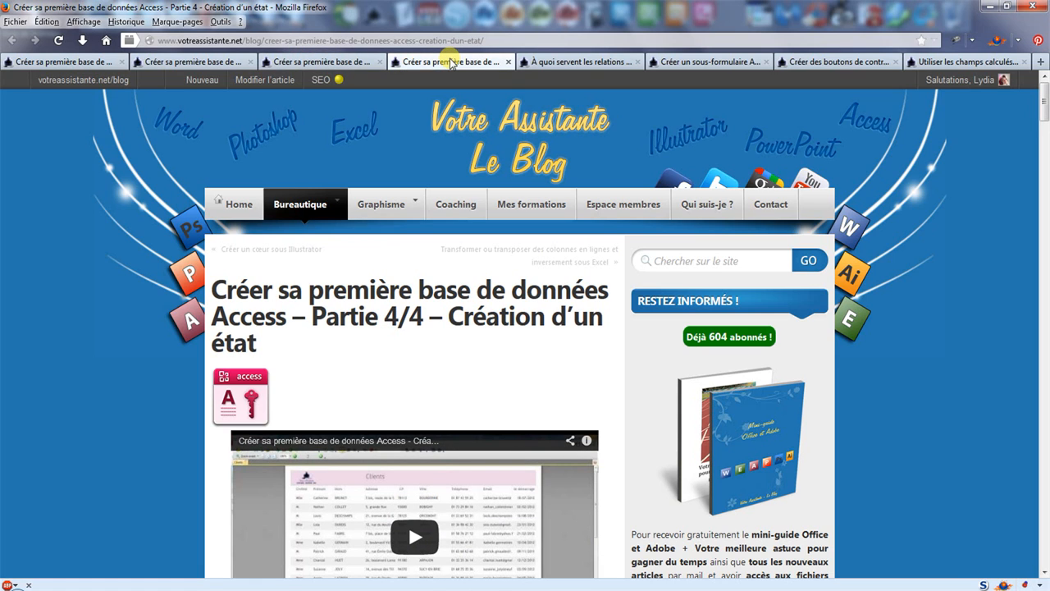
left_click(529, 62)
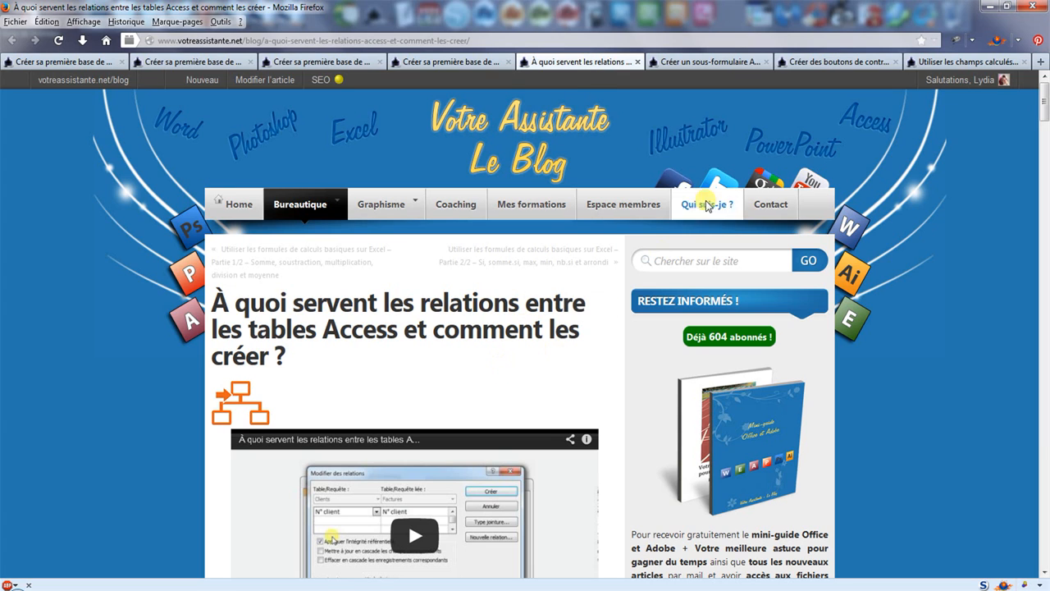
left_click(728, 63)
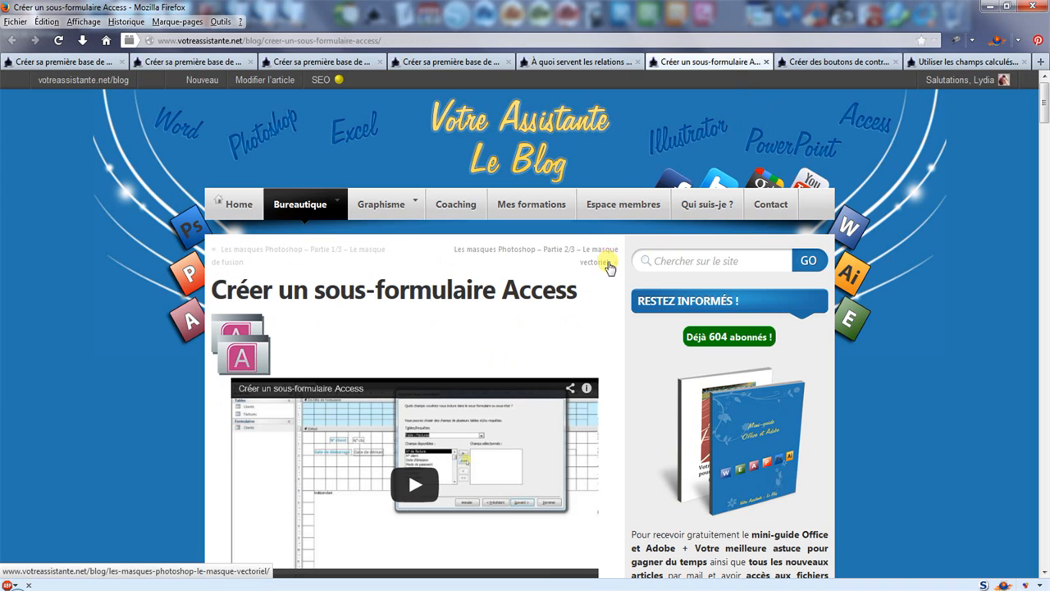
left_click(828, 67)
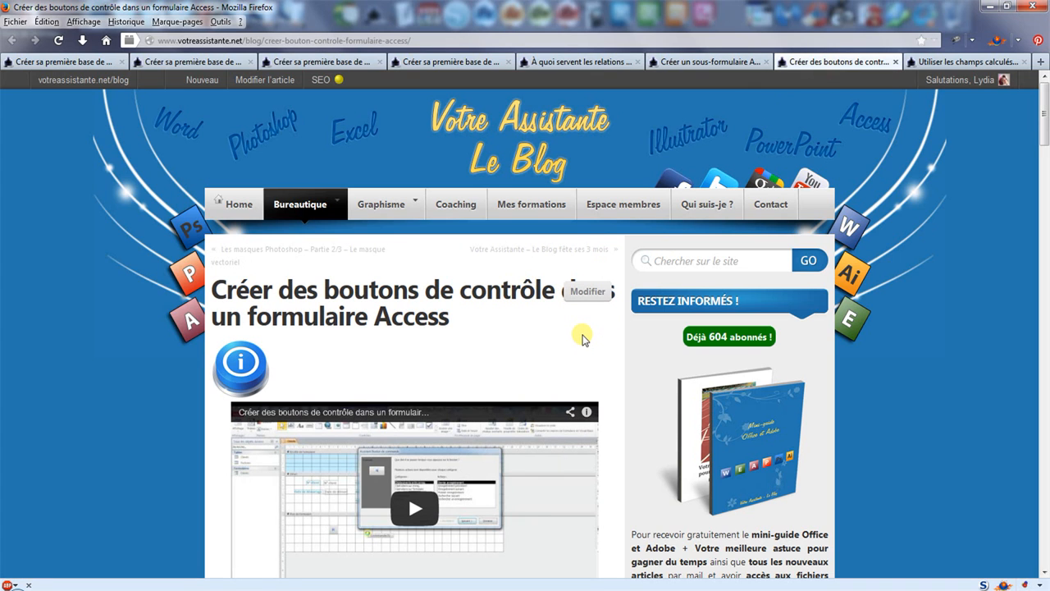
left_click(926, 64)
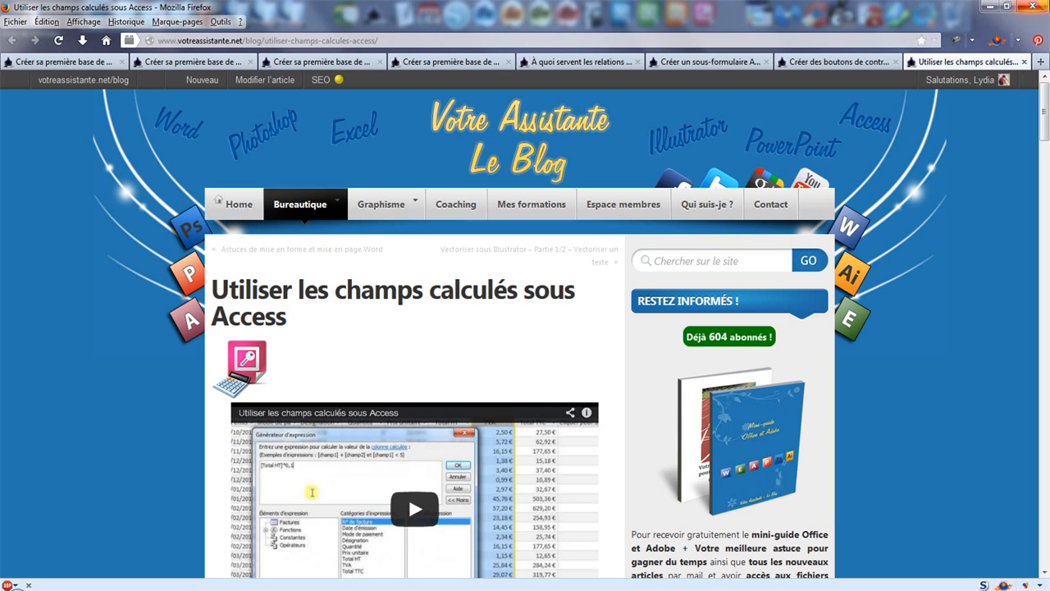
left_click(1027, 6)
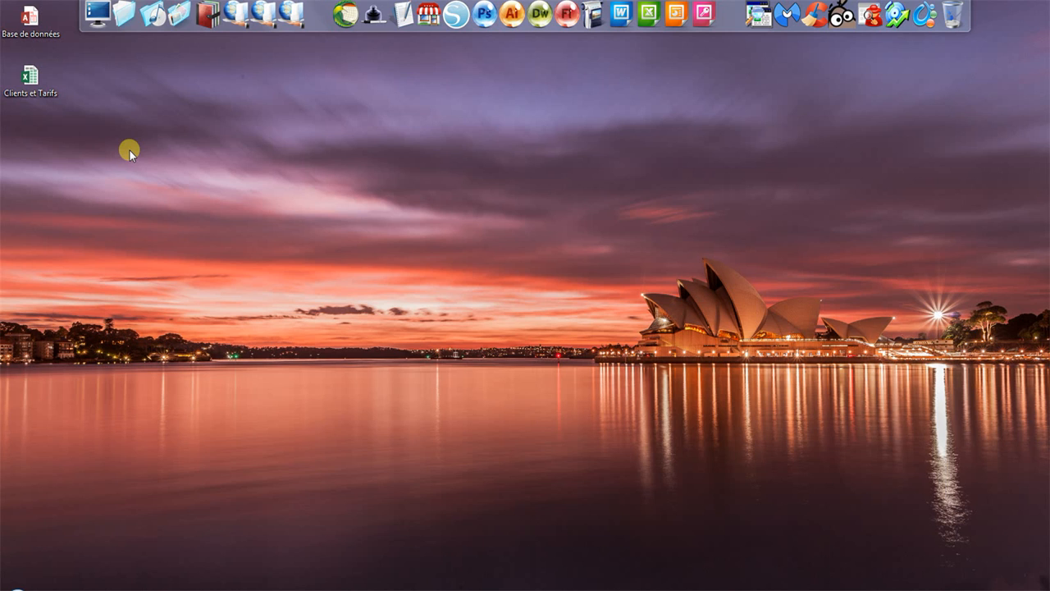
Open the Clients et Tarifs workbook in Excel, review the Clients and Tarifs sheets, and close it
double_click(38, 83)
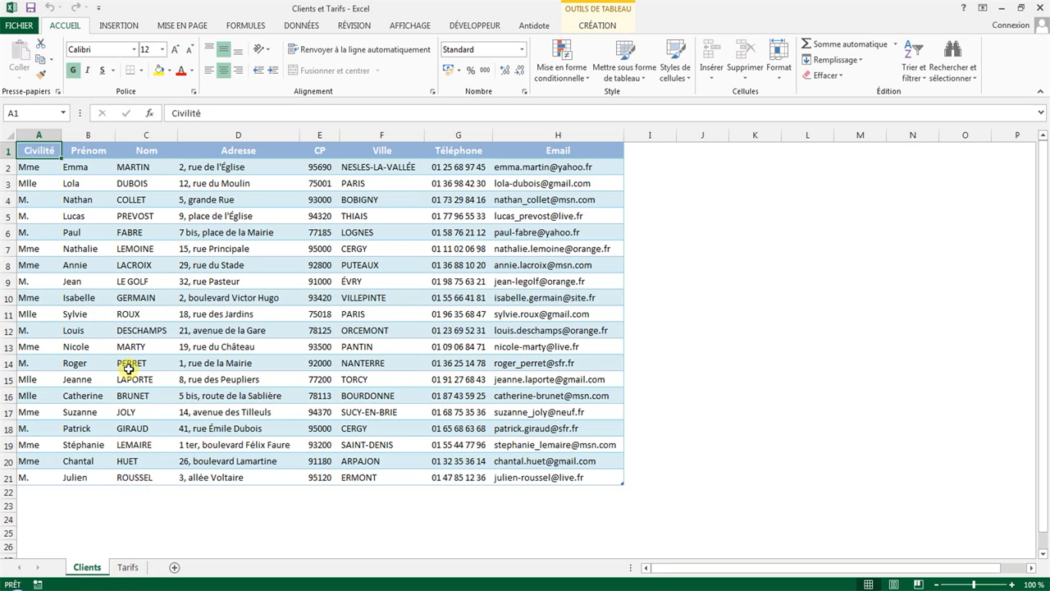
left_click(128, 568)
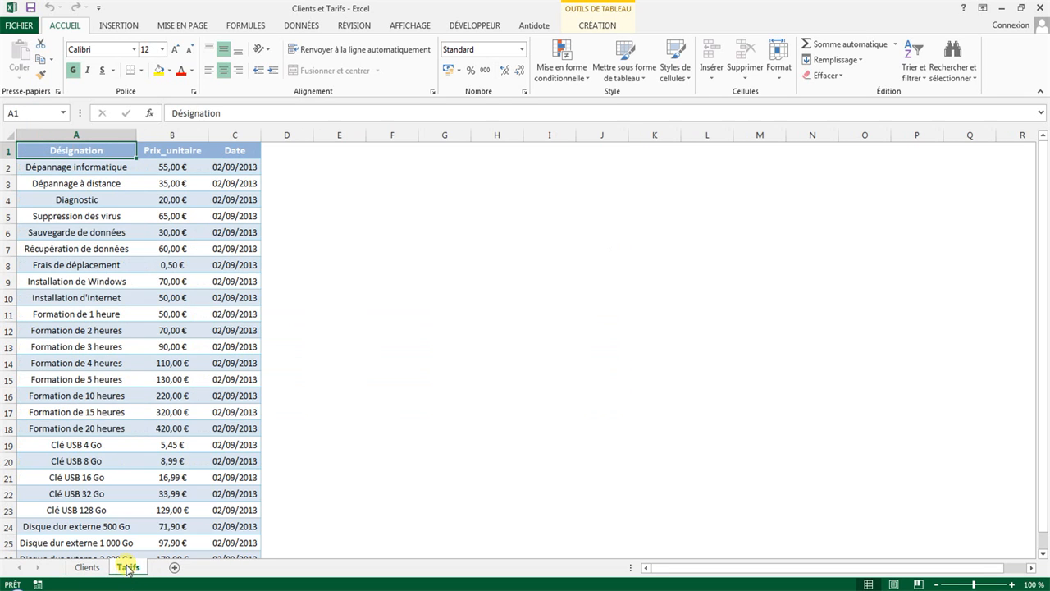
scroll(209, 223, "down", 8)
scroll(208, 226, "up", 8)
left_click(1040, 8)
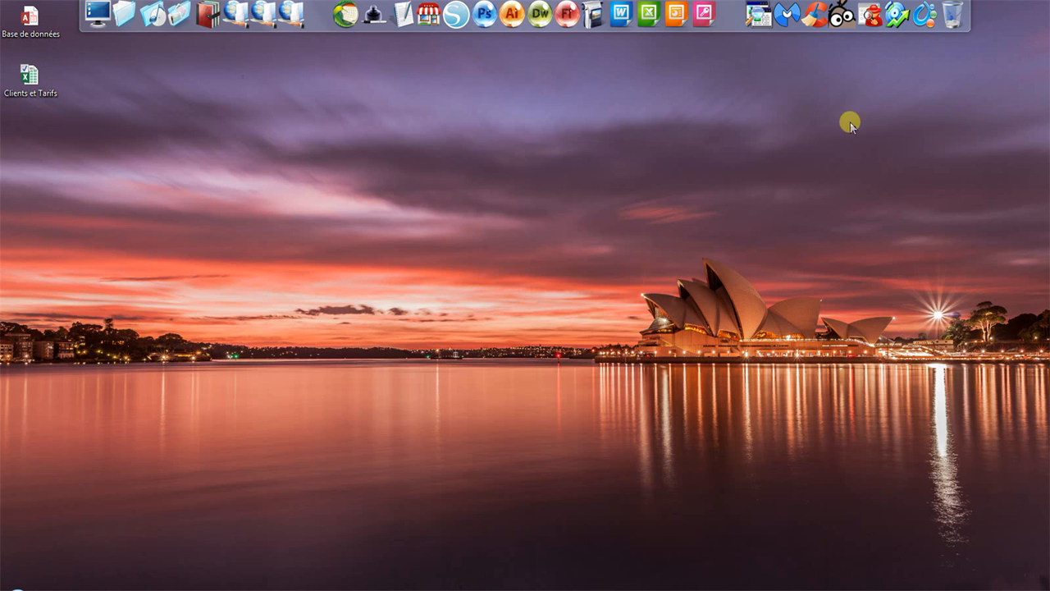
Launch Access, create a blank desktop database named Base de données1, and close the default empty table
left_click(711, 7)
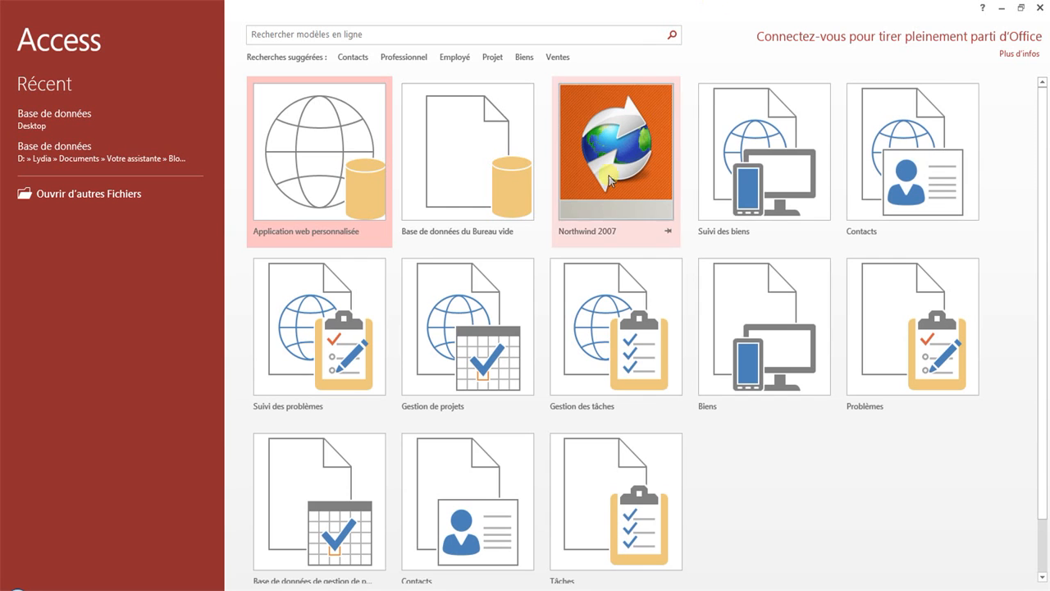
left_click(490, 153)
left_click(543, 361)
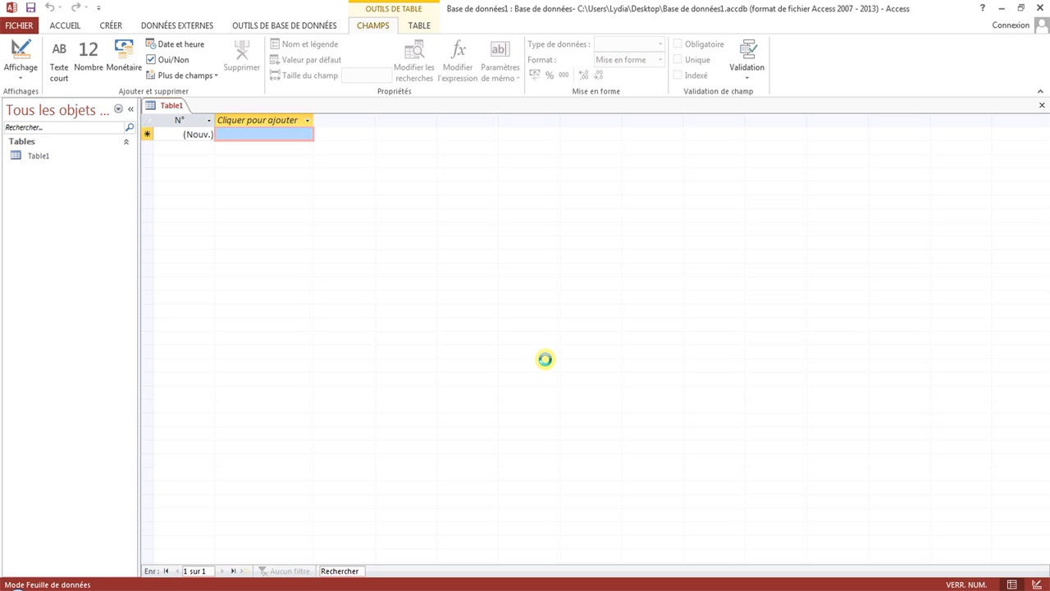
right_click(171, 107)
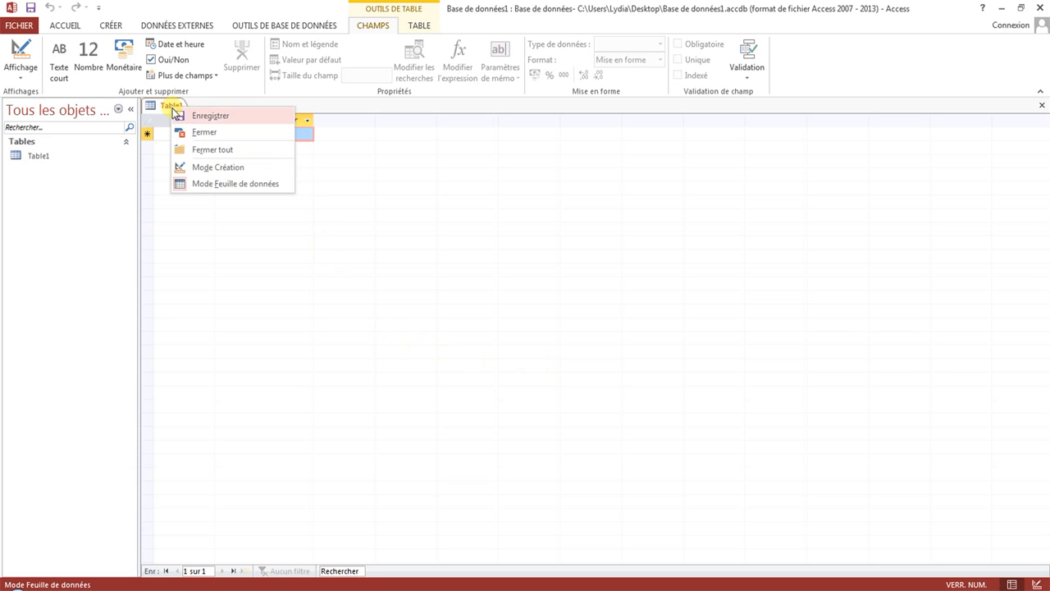
left_click(197, 133)
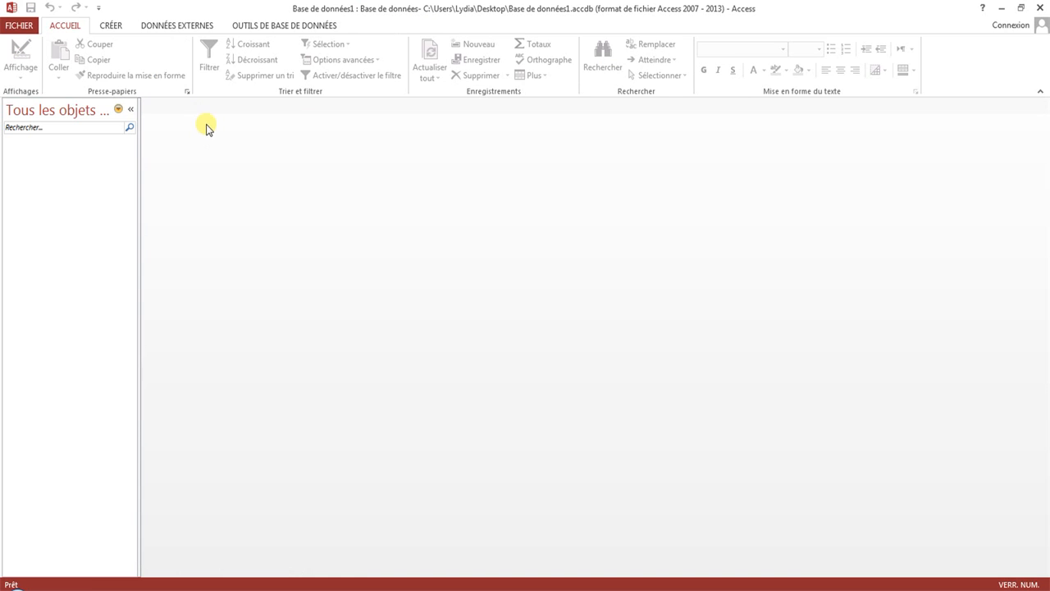
Start an Excel import into a new table, using Clients et Tarifs.xlsx from the desktop as the source
left_click(167, 27)
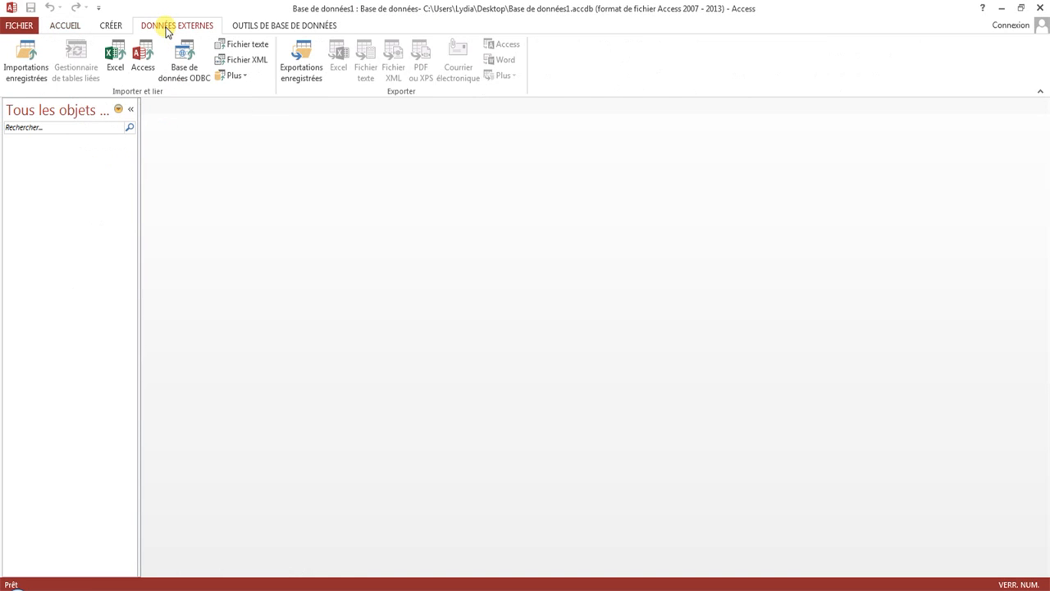
left_click(114, 54)
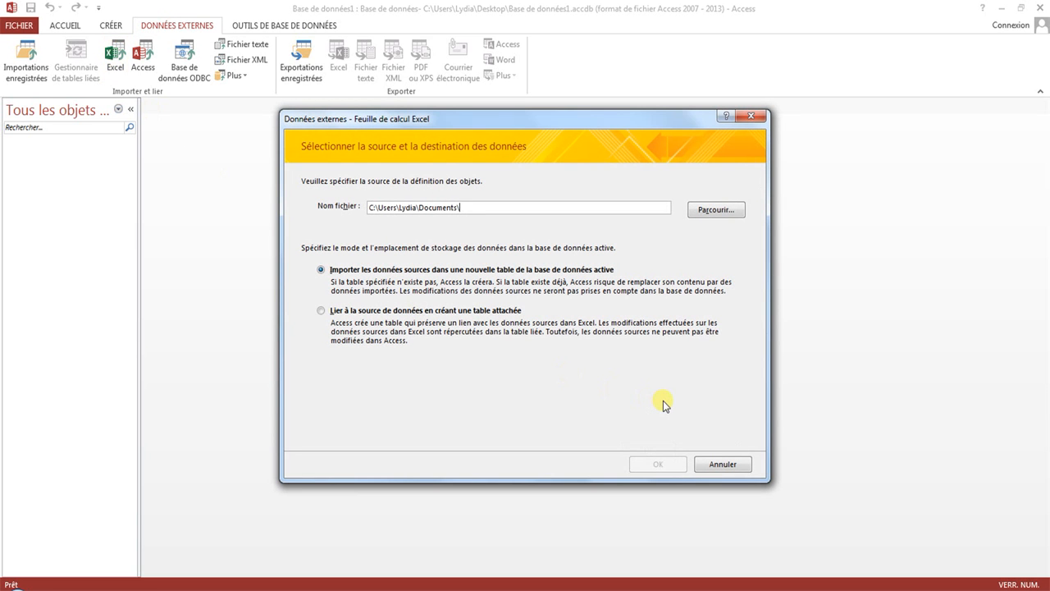
left_click(732, 214)
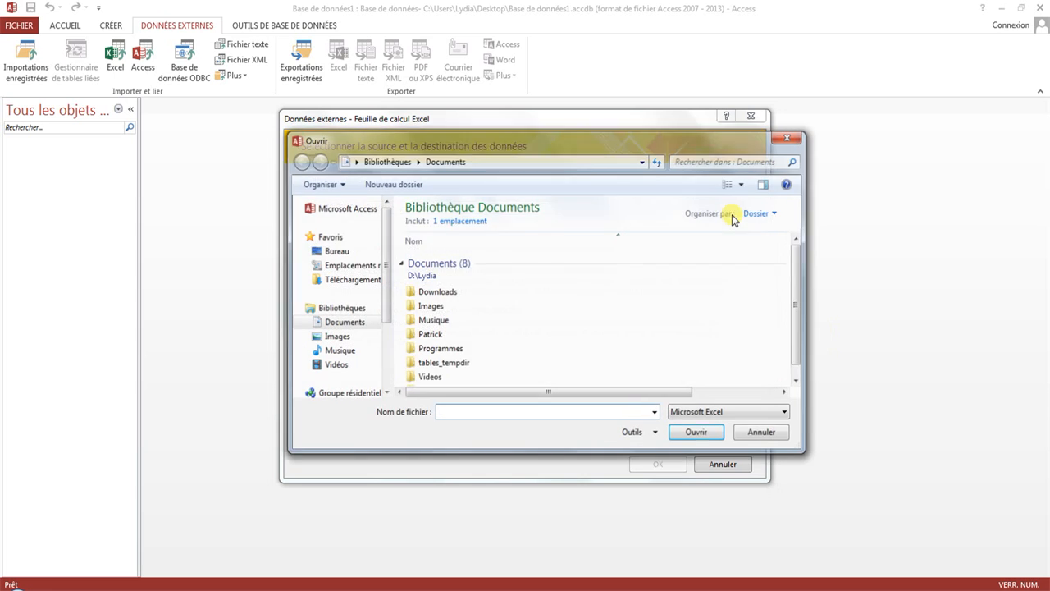
left_click(336, 251)
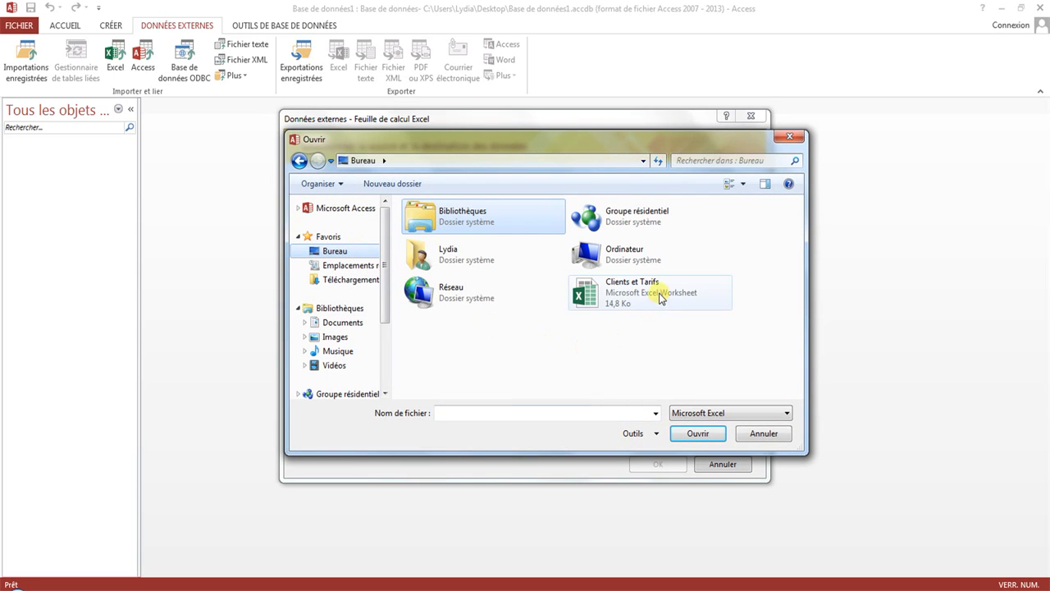
double_click(661, 298)
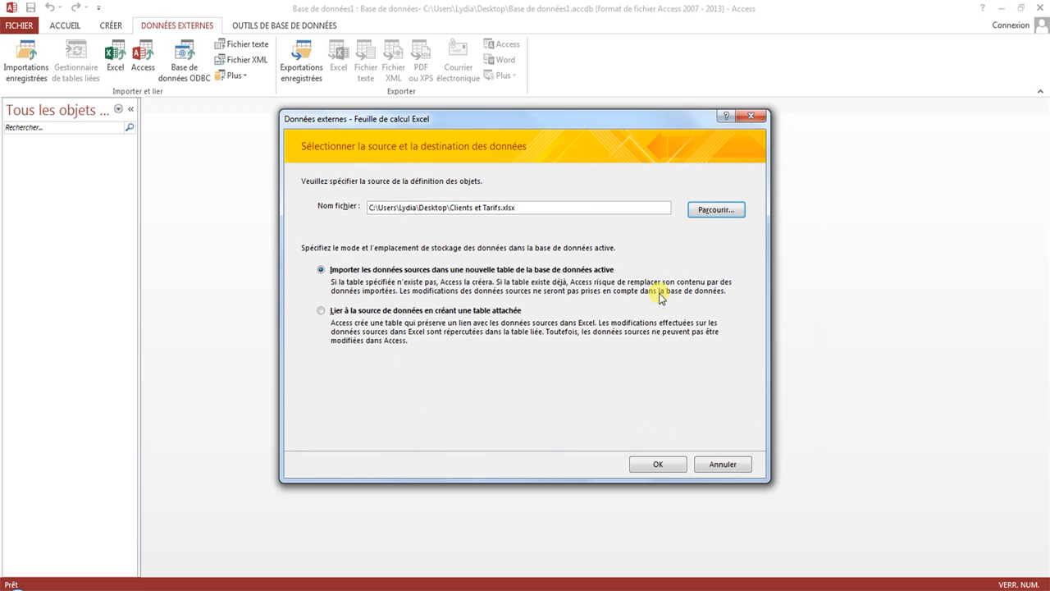
left_click(659, 464)
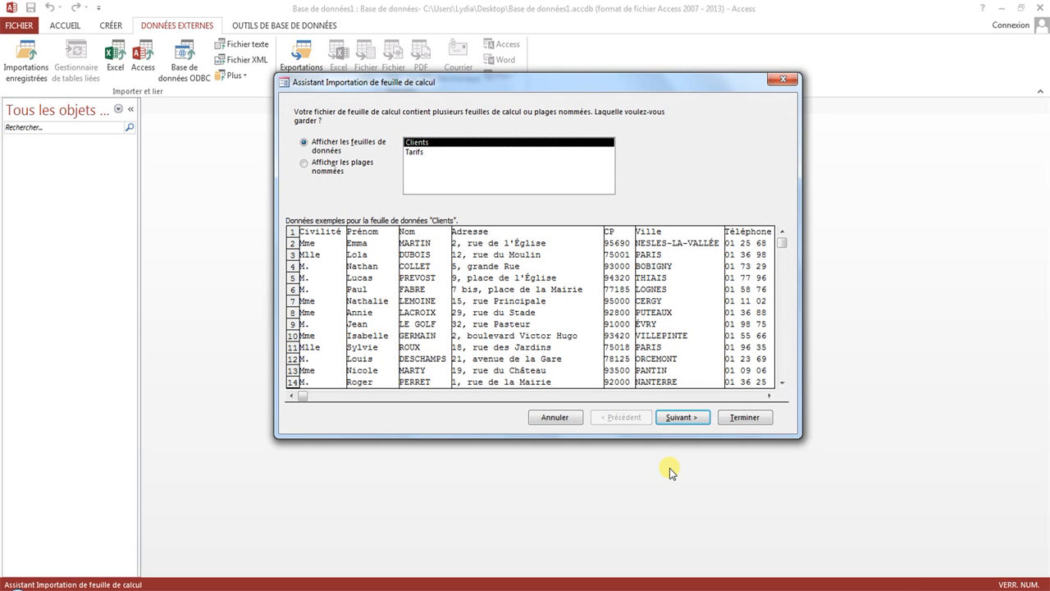
Set up the import of the Clients sheet with first-row column headings, default field options and a primary key added by Access
left_click(678, 418)
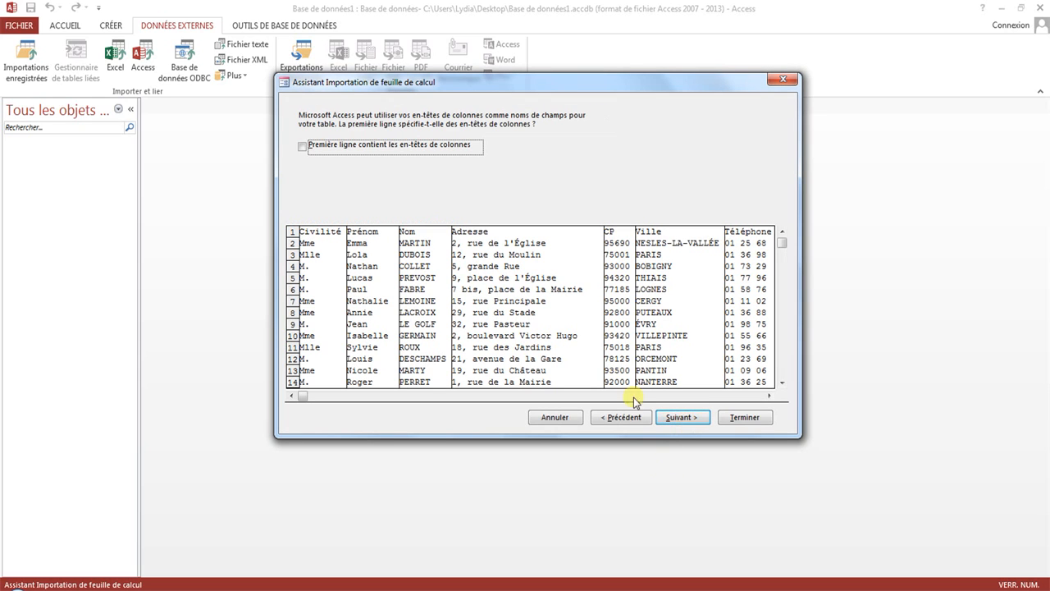
left_click(310, 151)
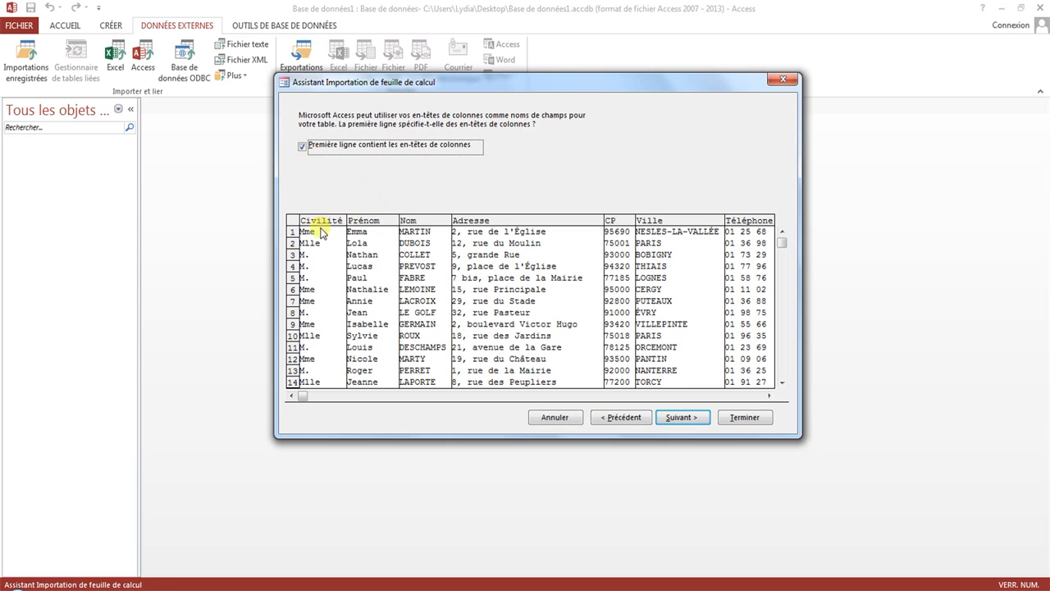
left_click(692, 420)
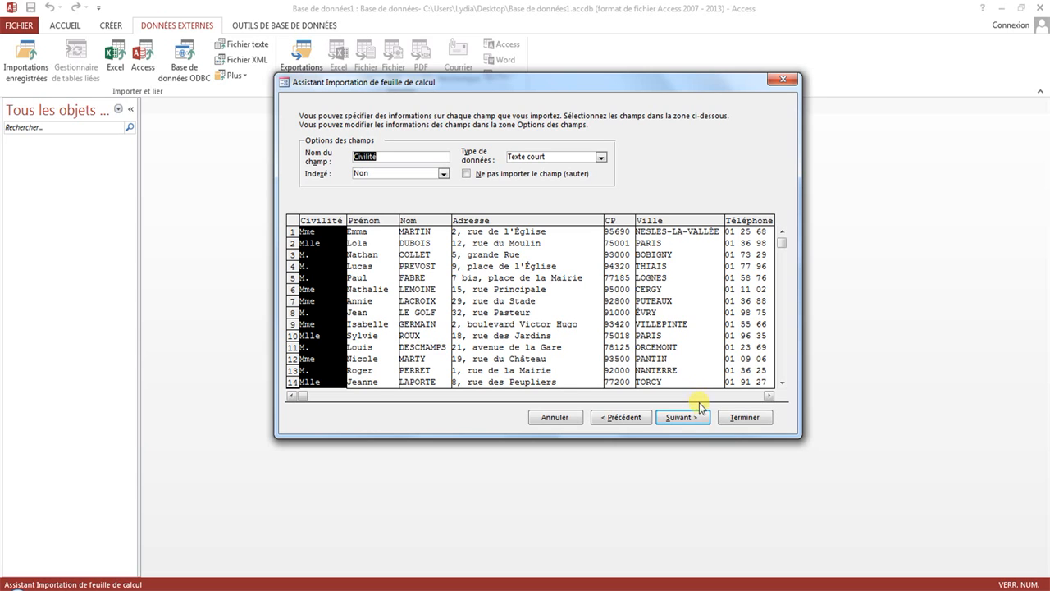
left_click(702, 419)
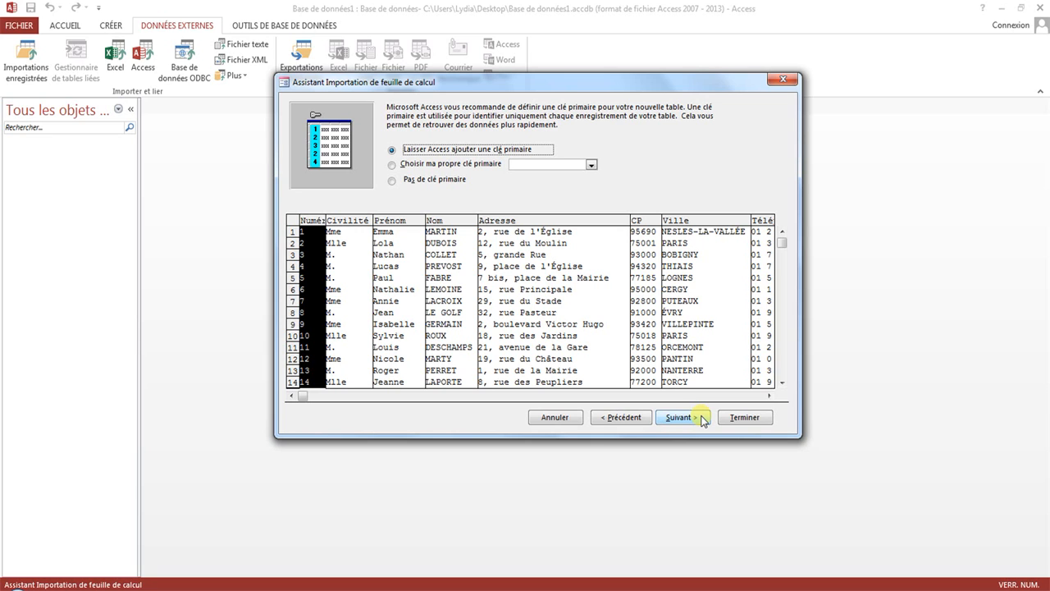
left_click(677, 417)
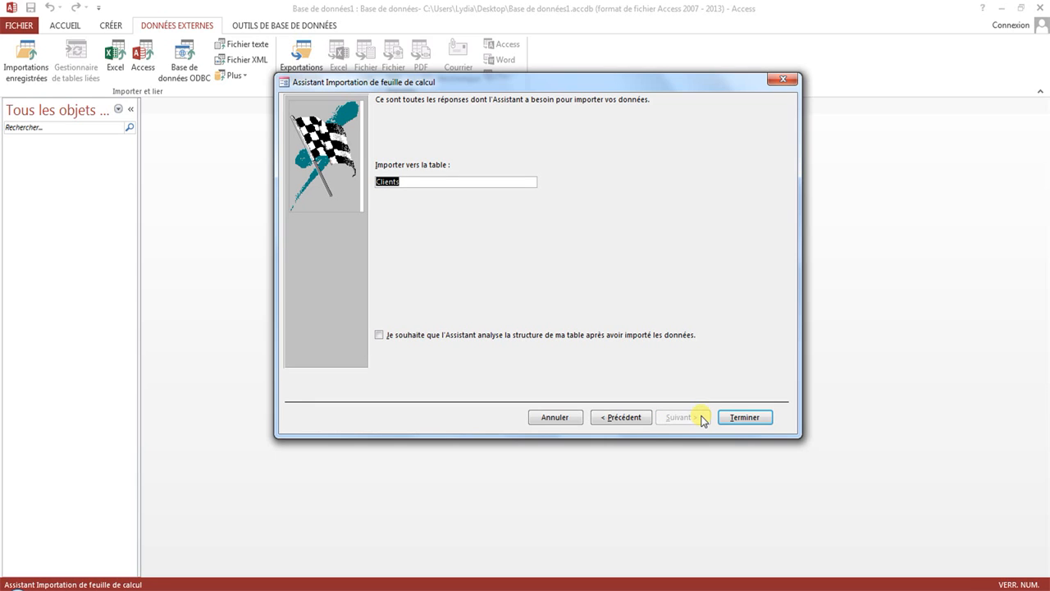
Name the destination table T_Clients and complete the import without saving the import steps
key("BackSpace")
type("T_Clients")
left_click(733, 419)
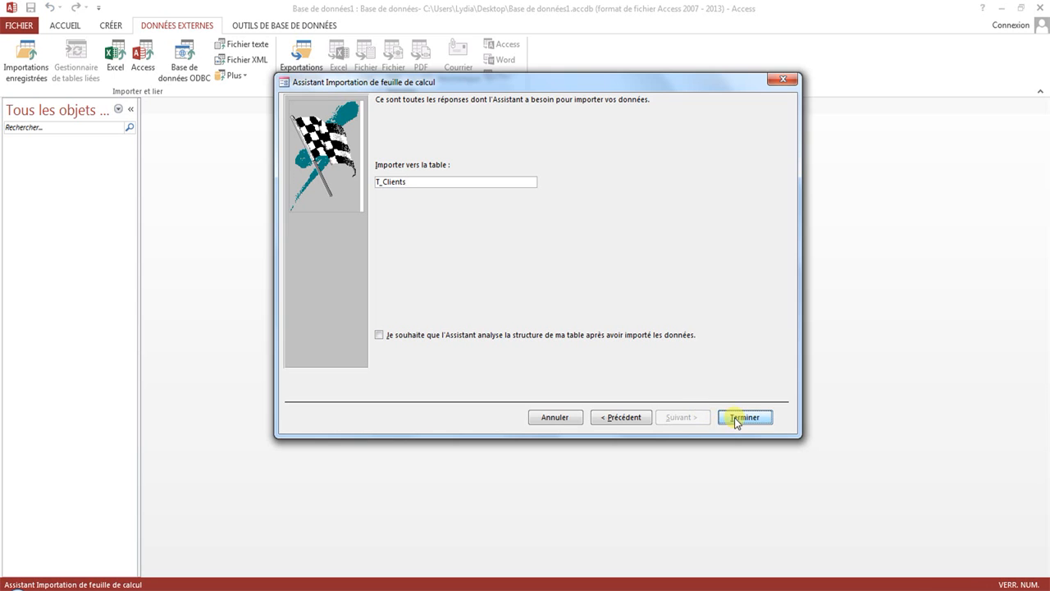
left_click(738, 475)
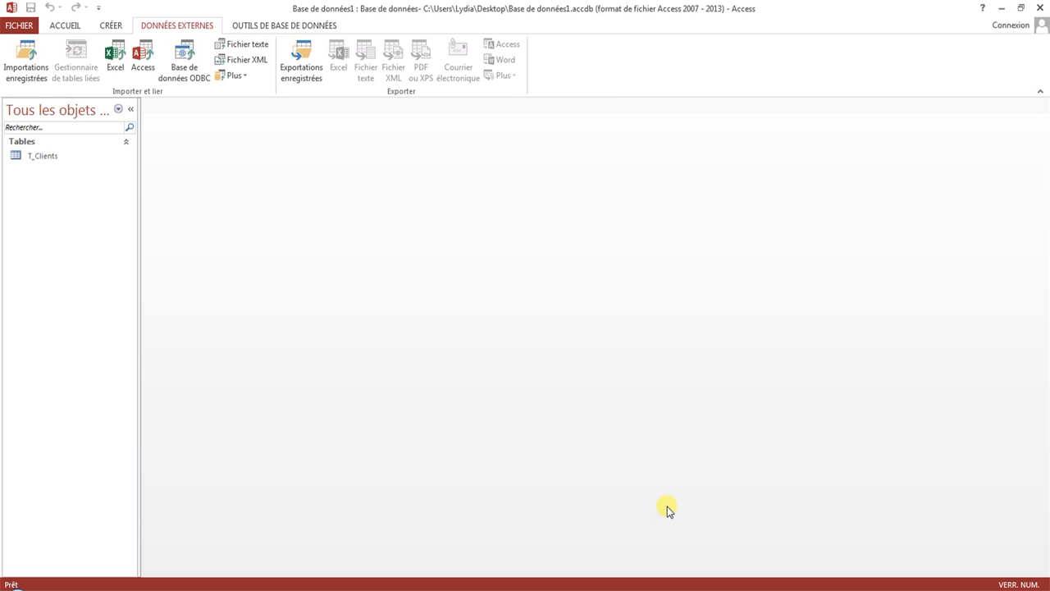
Open the T_Clients table to check the imported records and the available views, and close it
double_click(43, 157)
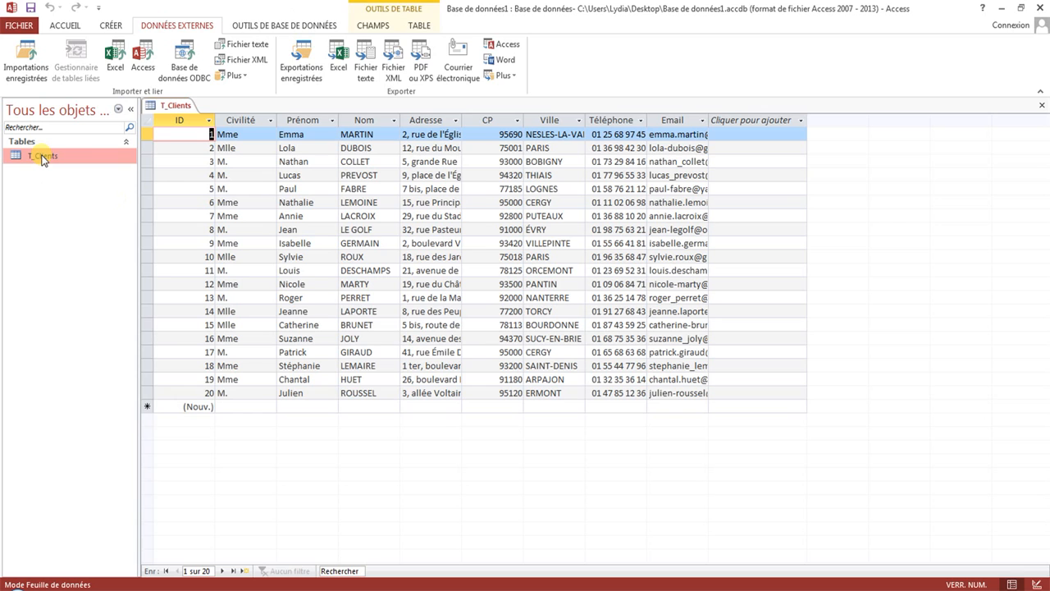
left_click(66, 26)
left_click(21, 73)
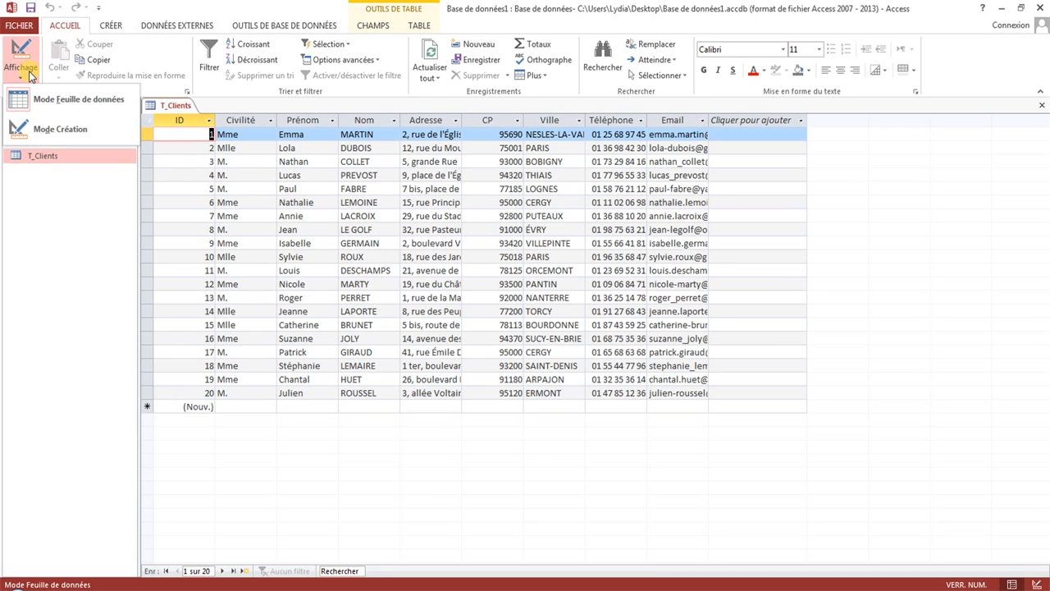
right_click(177, 107)
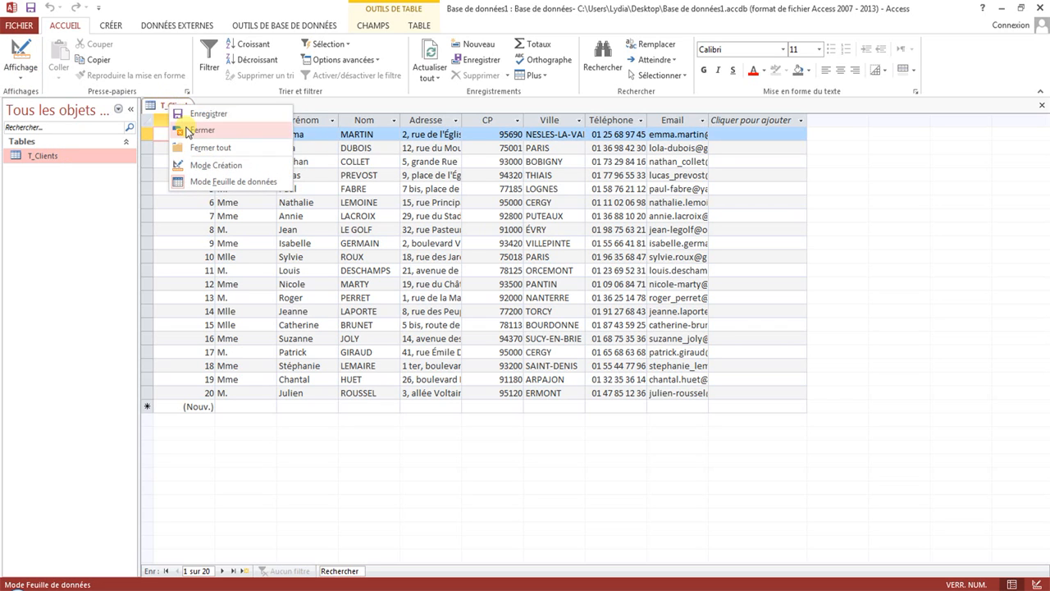
left_click(191, 132)
Open the T_Clients table in Design view and rename its primary key field to ID_Client
right_click(36, 154)
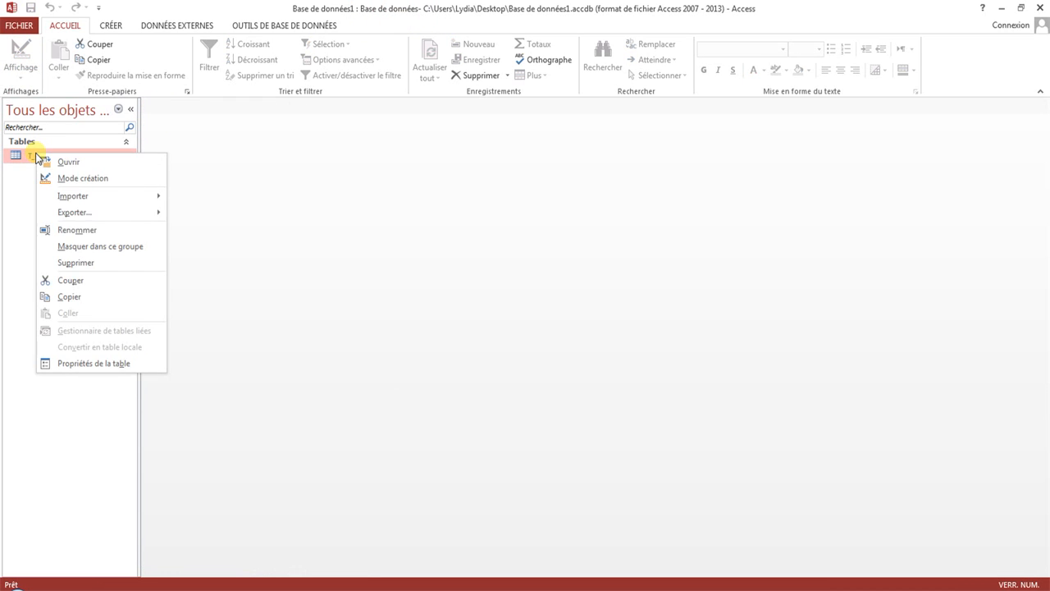
left_click(71, 180)
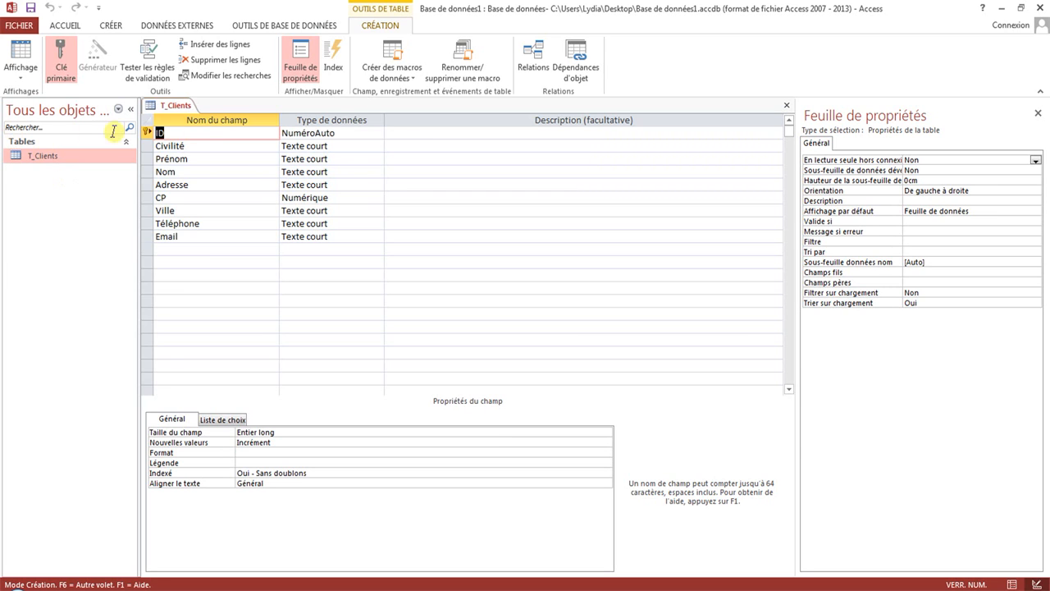
left_click(191, 134)
type("_")
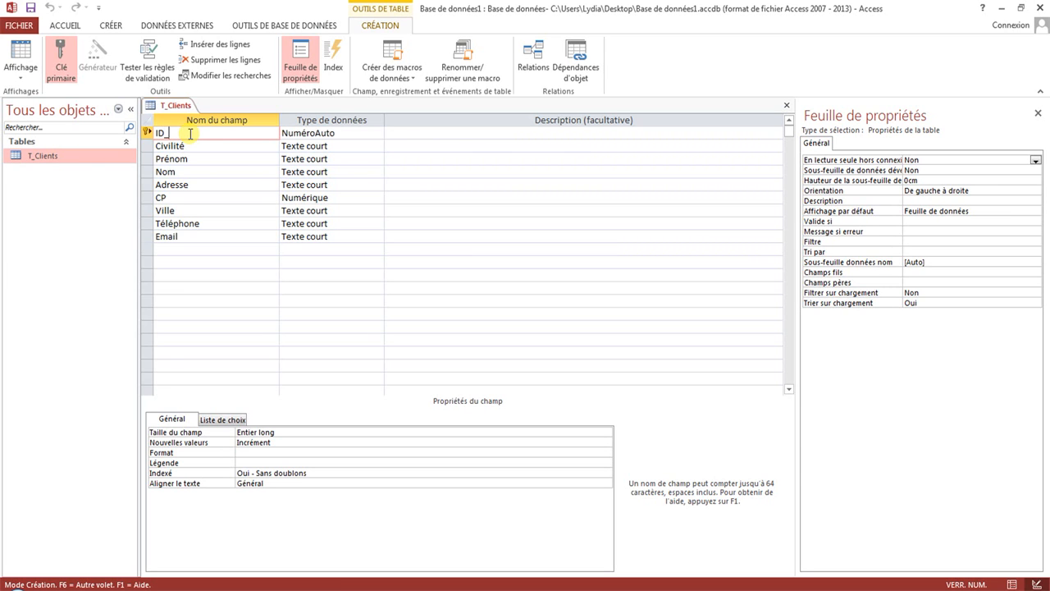
key("Caps_Lock")
type("C")
key("Caps_Lock")
type("lient")
Start the Lookup Wizard for the Civilité field, choosing to type in the desired values
left_click(212, 145)
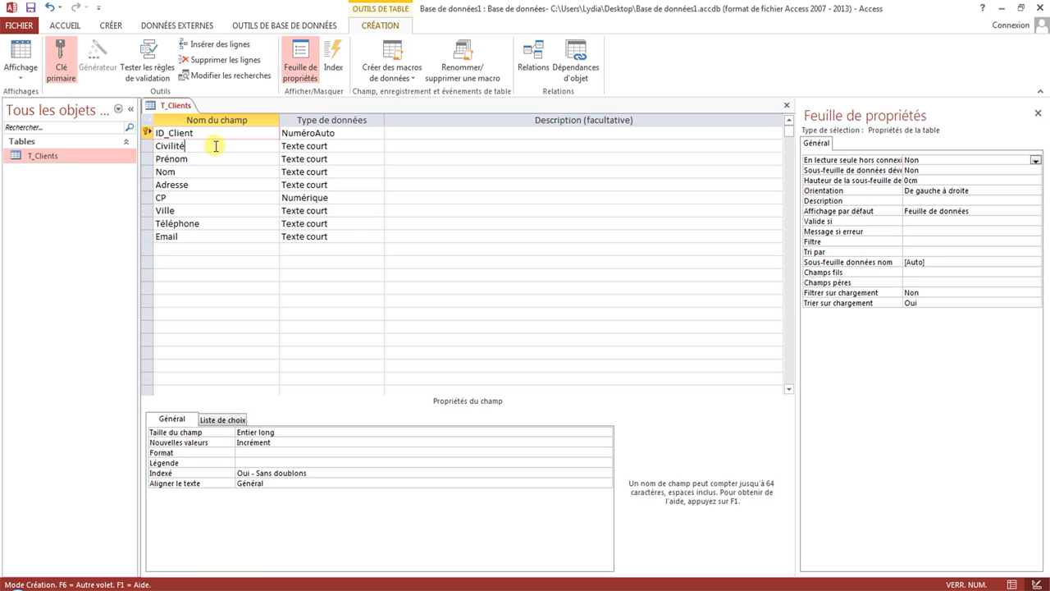
left_click(356, 145)
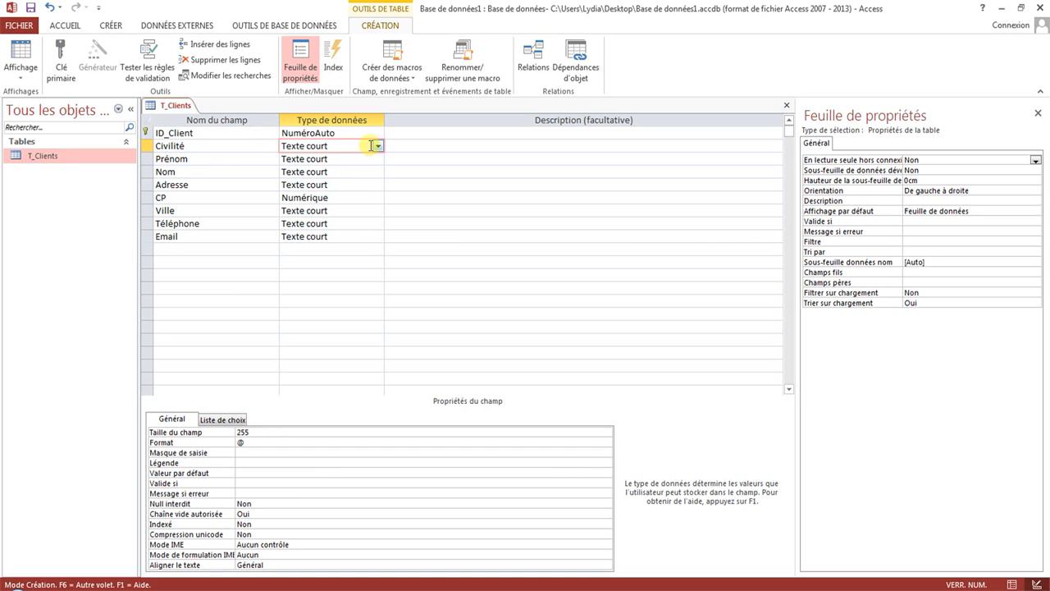
left_click(381, 145)
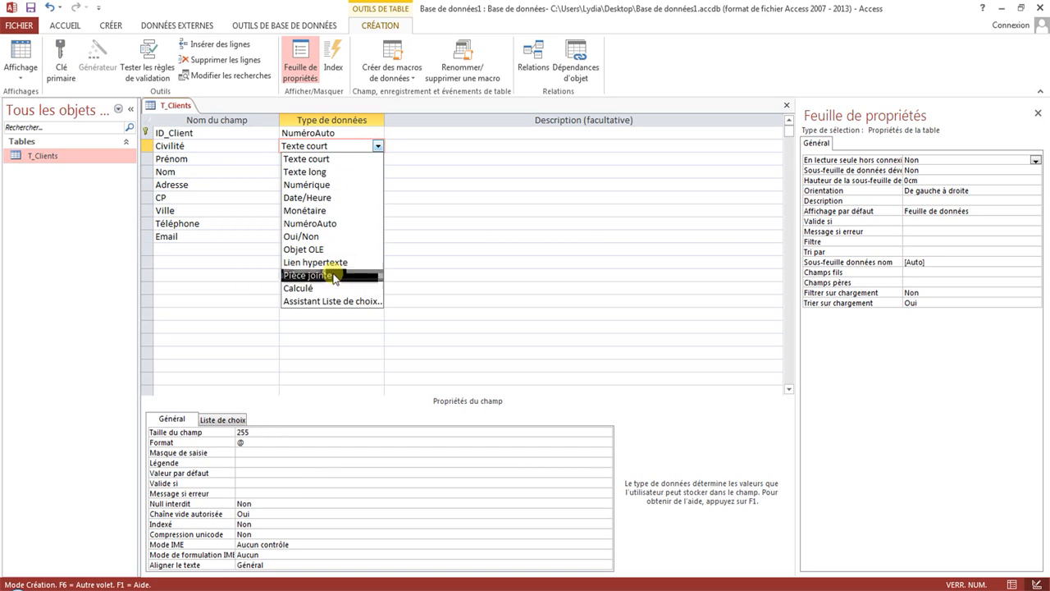
left_click(328, 299)
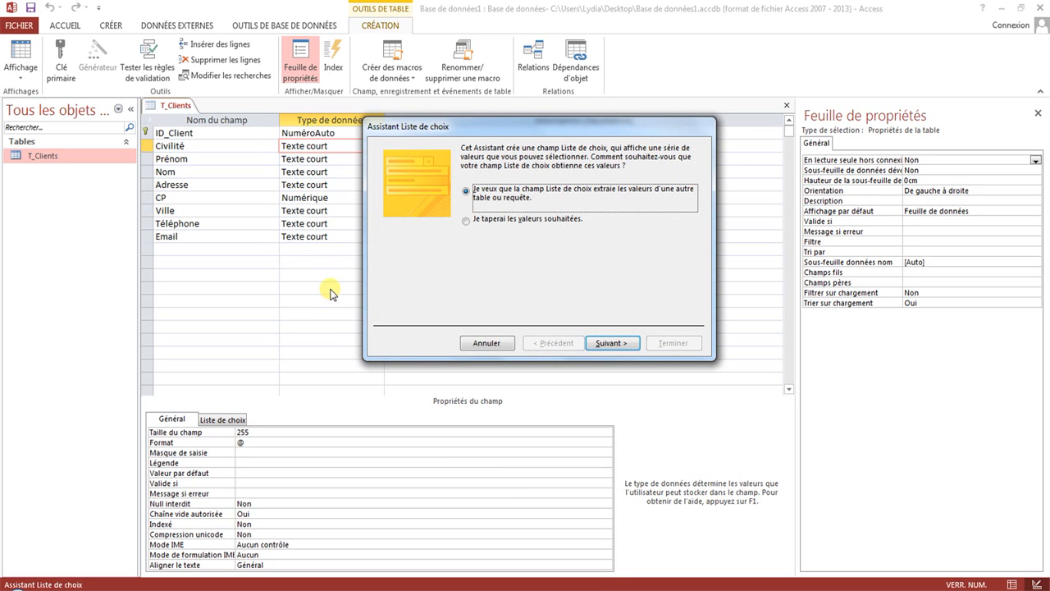
left_click(528, 222)
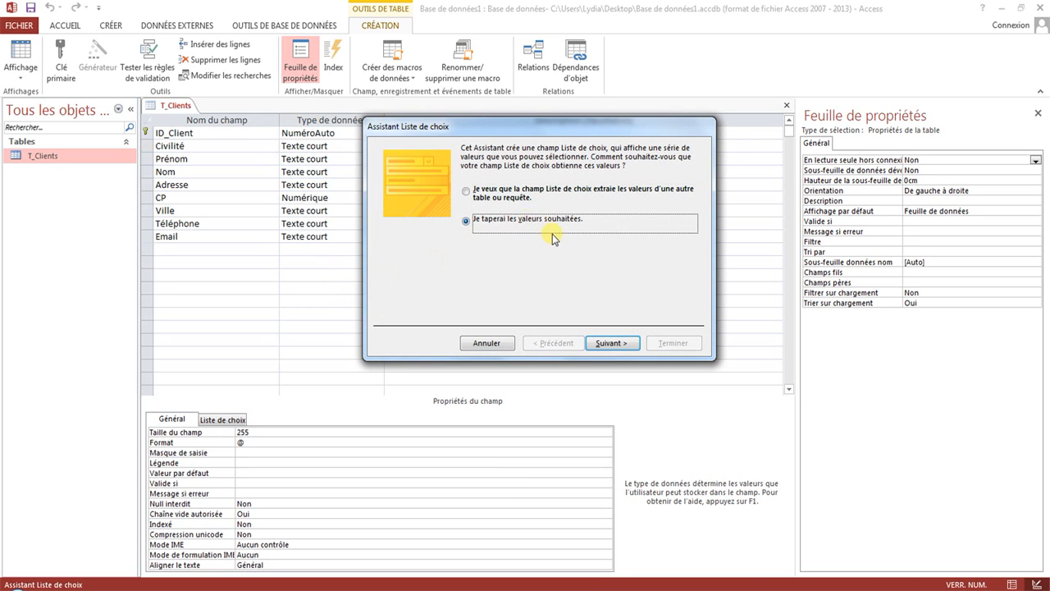
left_click(609, 345)
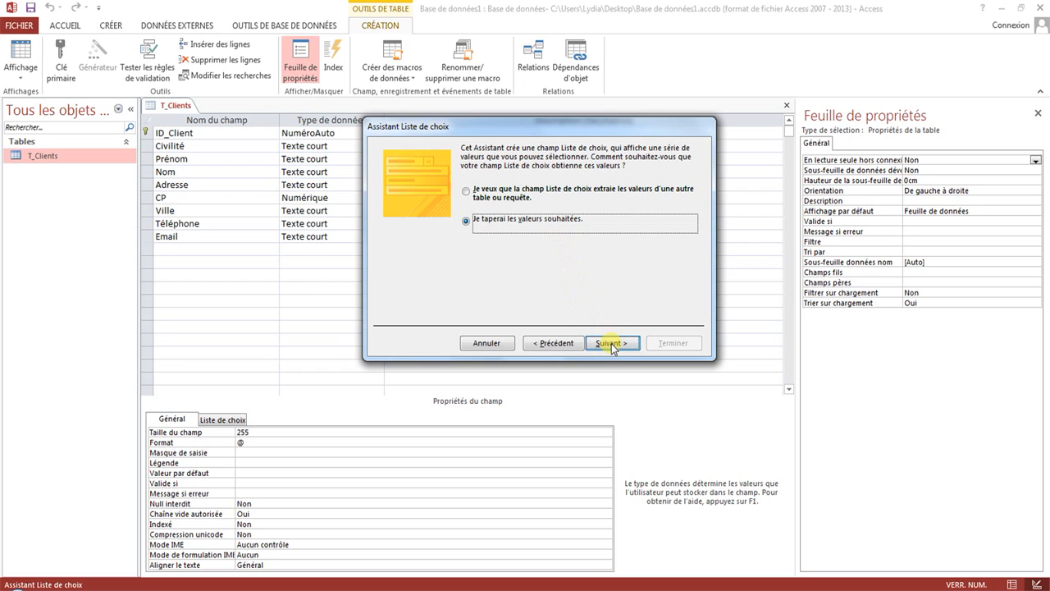
Enter M., Mme and Mlle as the values of the single-column Civilité lookup list
left_click(421, 240)
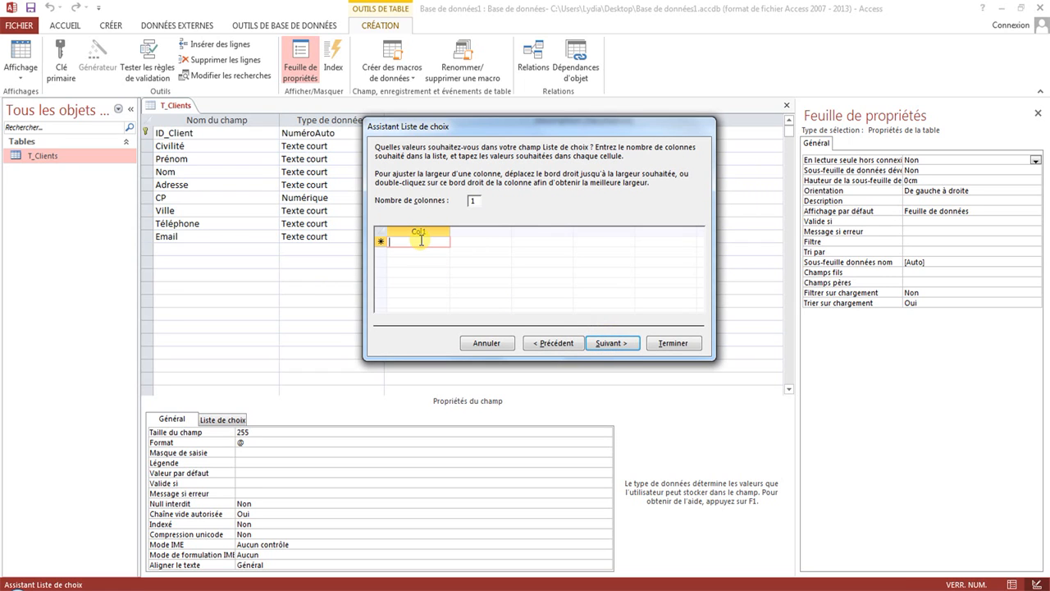
key("Caps_Lock")
type("M.")
key("Return")
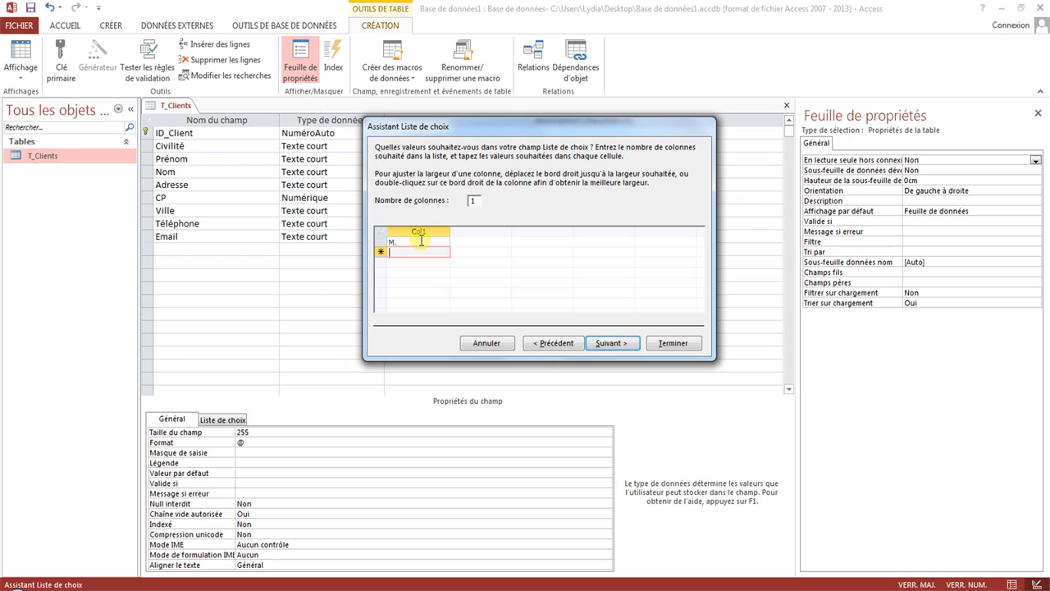
type("M")
key("Caps_Lock")
type("me")
key("Return")
key("Caps_Lock")
type("M")
key("Caps_Lock")
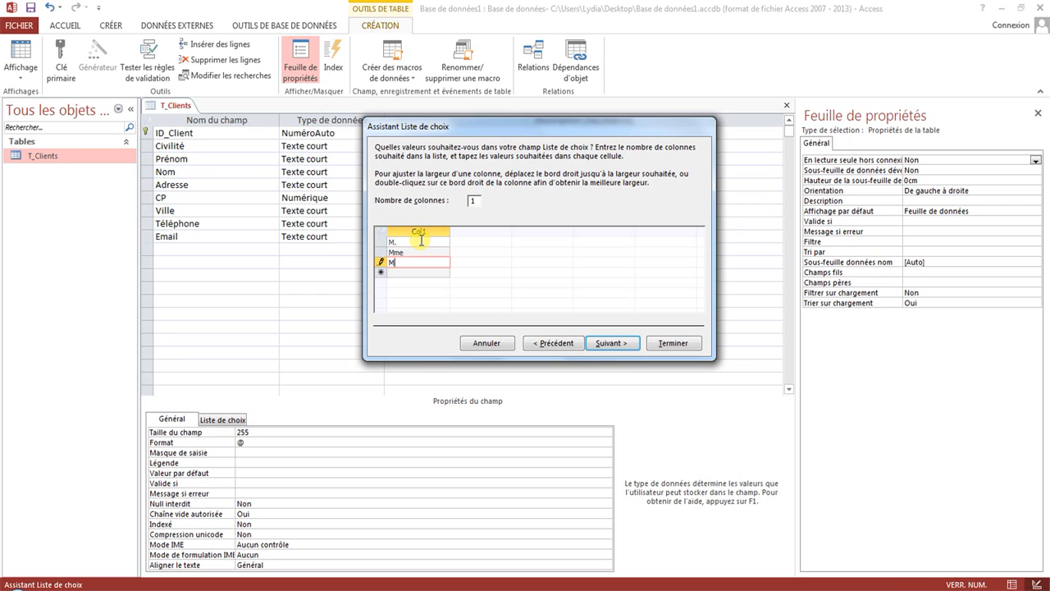
type("lle")
Limit entries to the list for the Civilité lookup, keep its label and finish the wizard
left_click(610, 343)
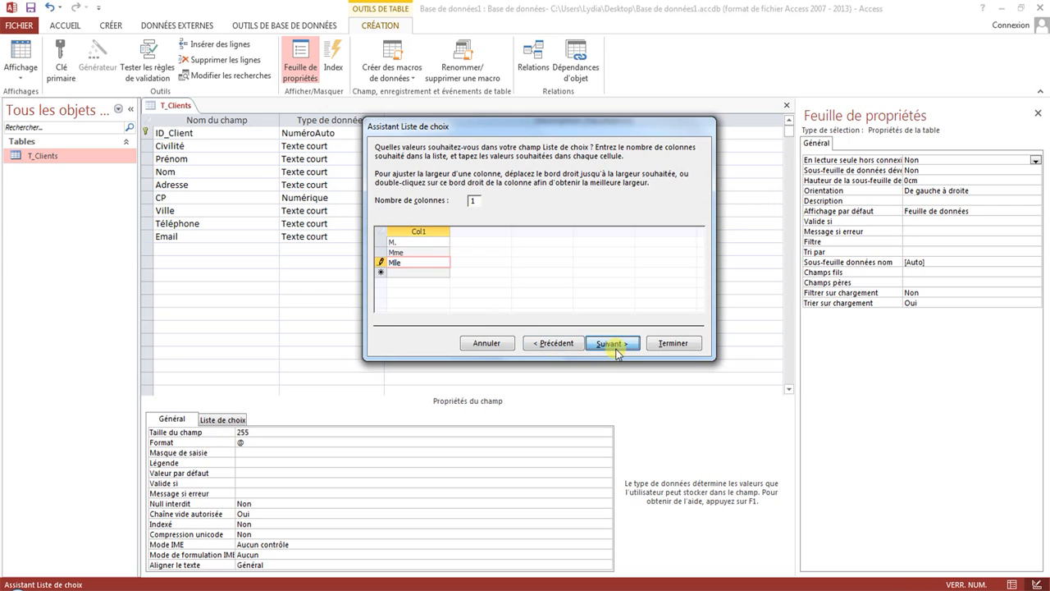
left_click(492, 195)
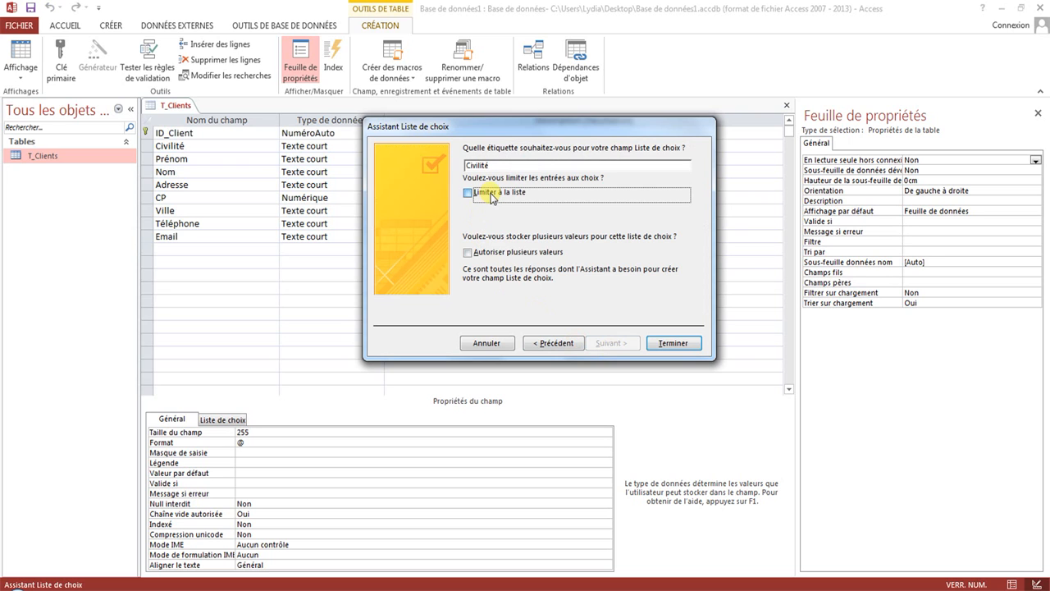
left_click(666, 345)
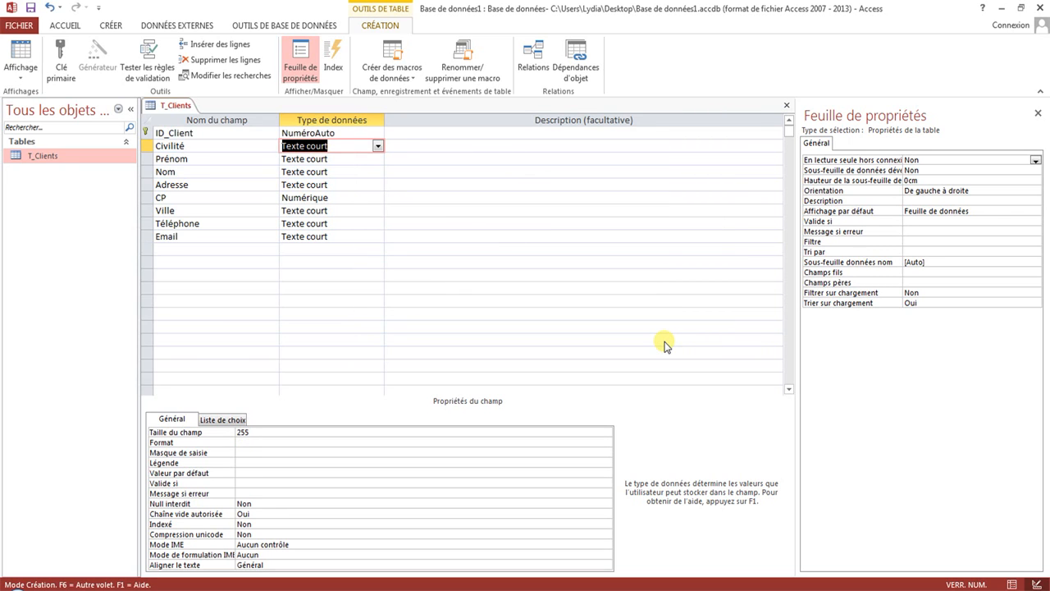
Set the input mask of the numeric CP field to 99999
left_click(345, 198)
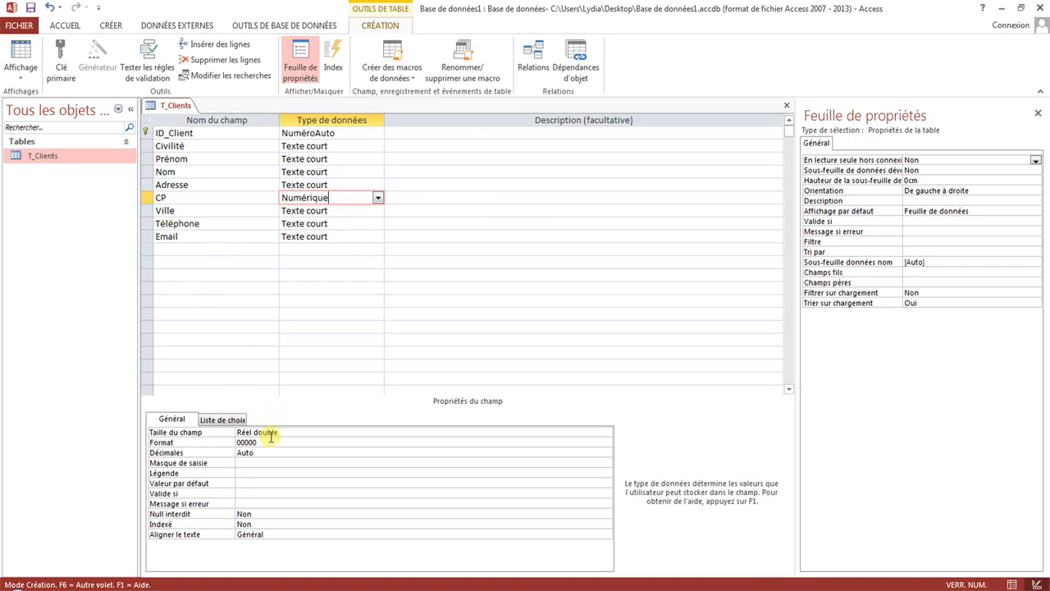
left_click(242, 463)
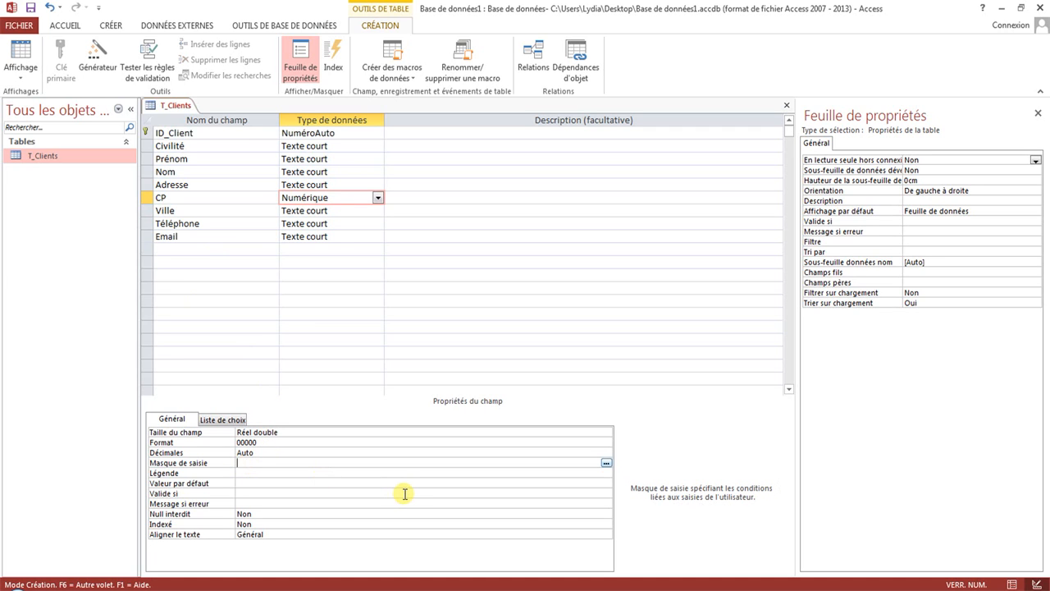
type("99999")
left_click(354, 214)
left_click(351, 224)
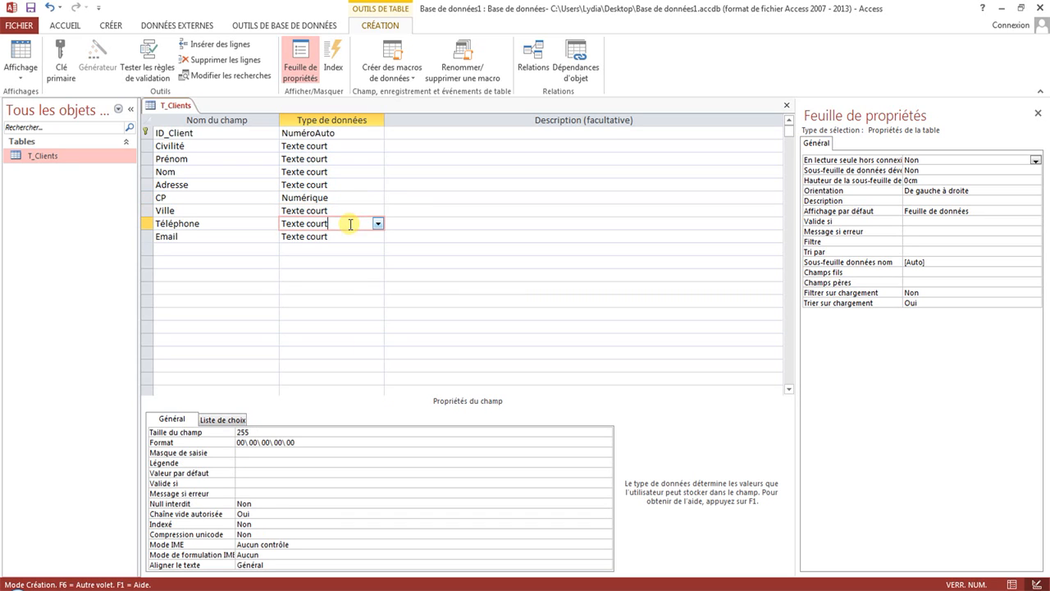
left_click(258, 452)
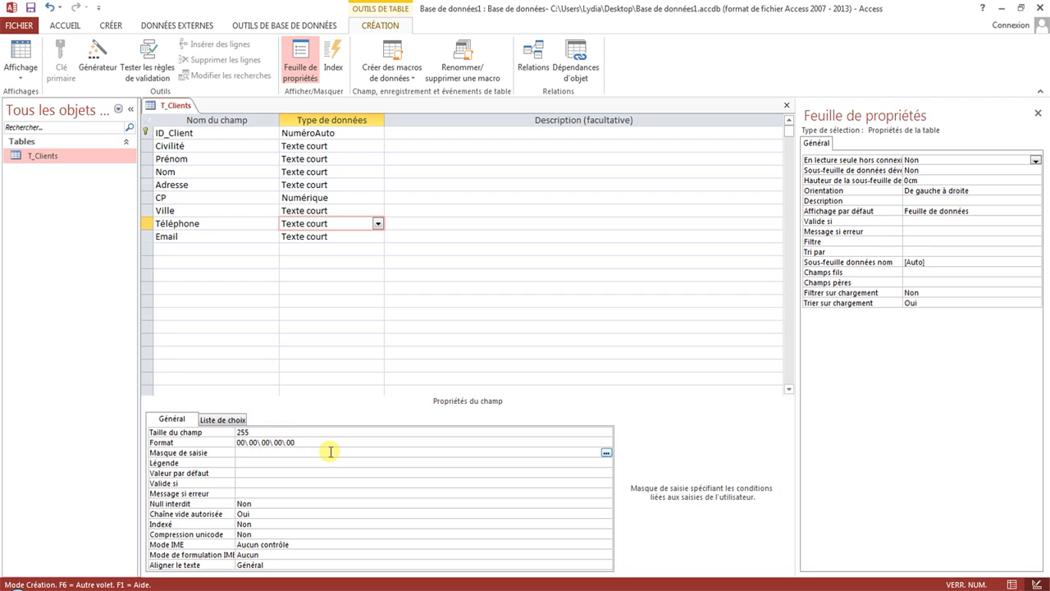
type("99 99 99 99 99")
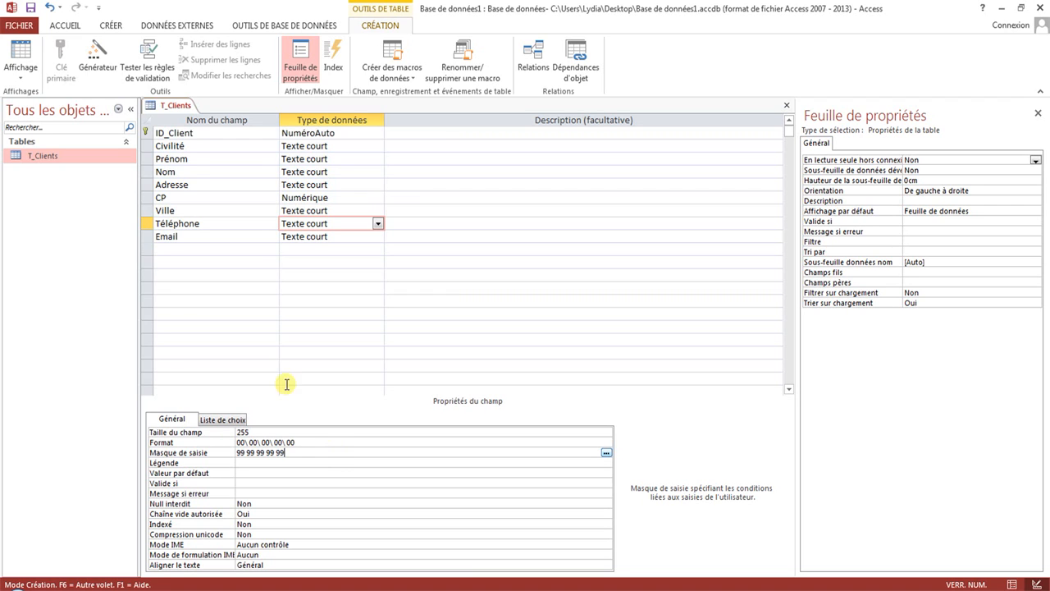
Close the T_Clients table, saving its design changes
right_click(171, 104)
left_click(201, 129)
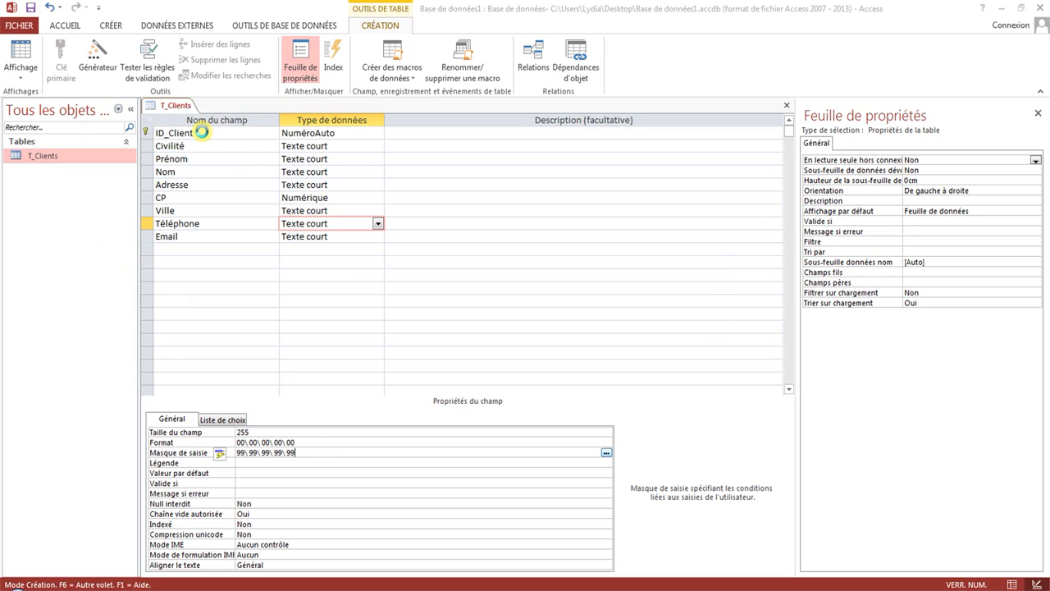
left_click(477, 344)
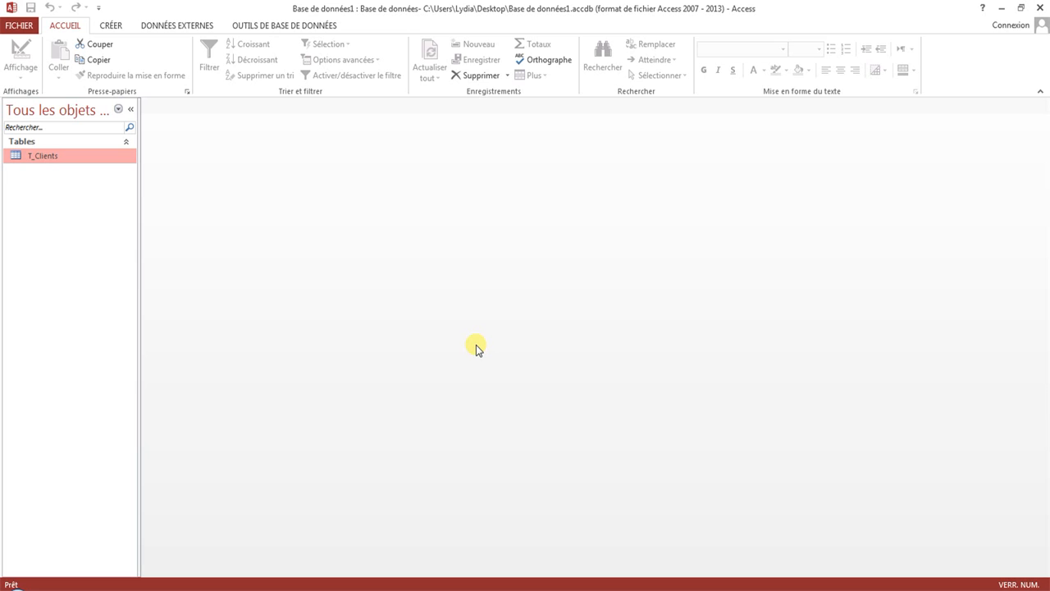
Start another Excel import into a new table, using Clients et Tarifs.xlsx from the desktop as the source
left_click(174, 25)
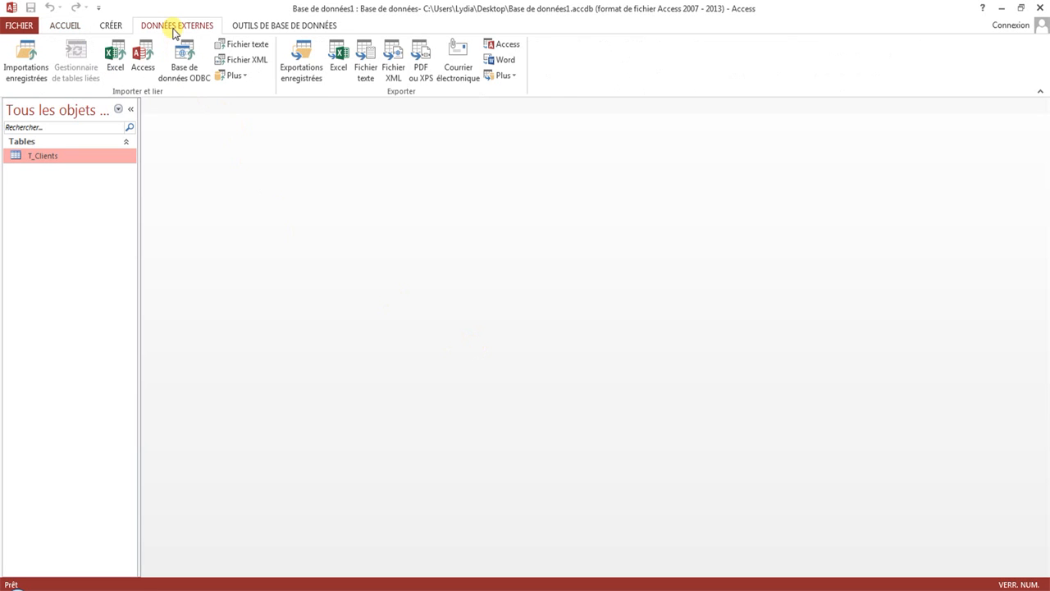
left_click(115, 64)
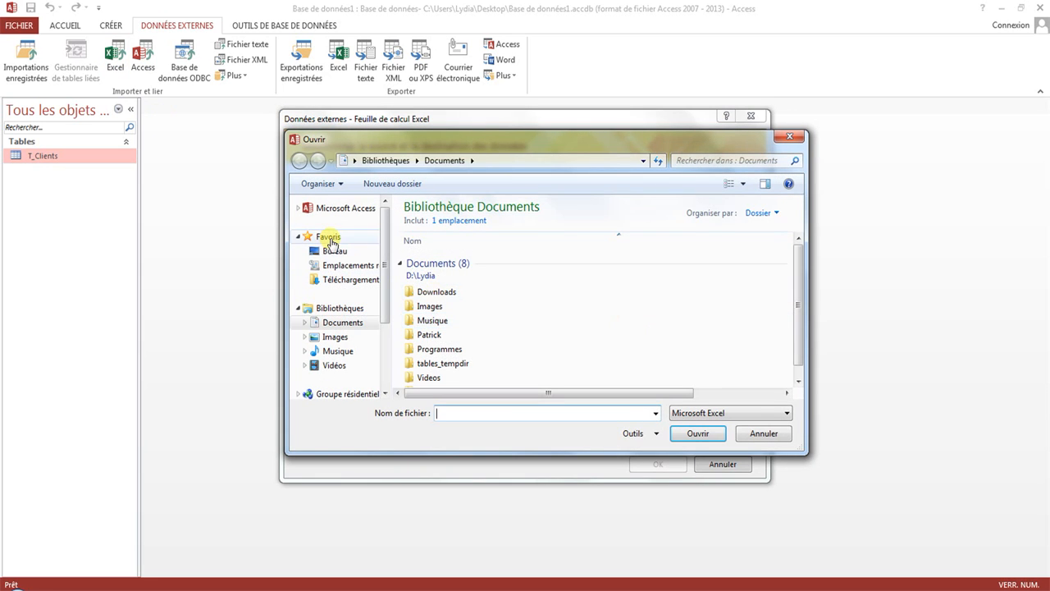
left_click(332, 250)
double_click(627, 300)
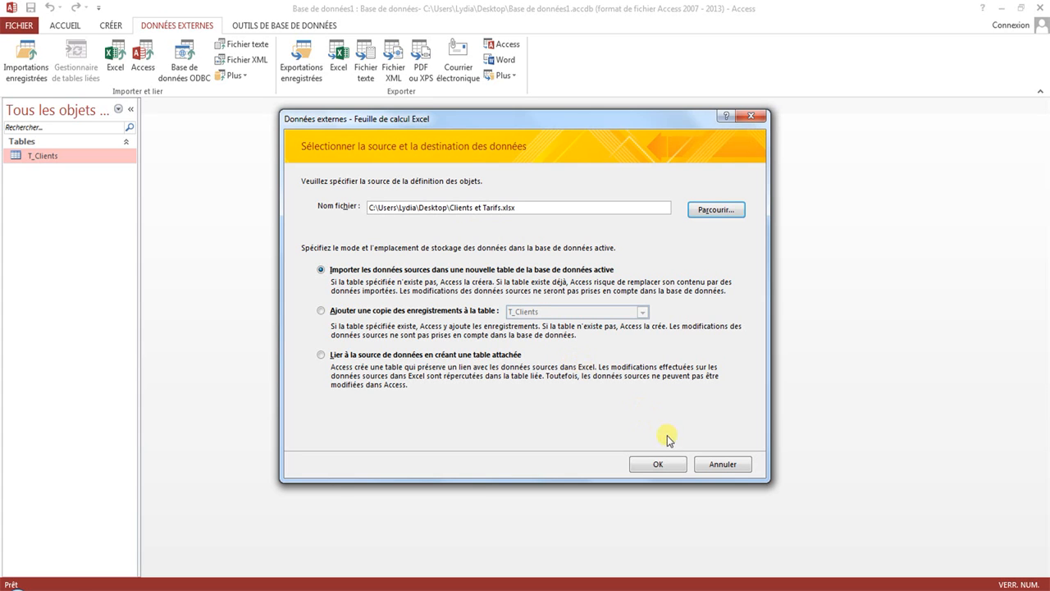
left_click(668, 464)
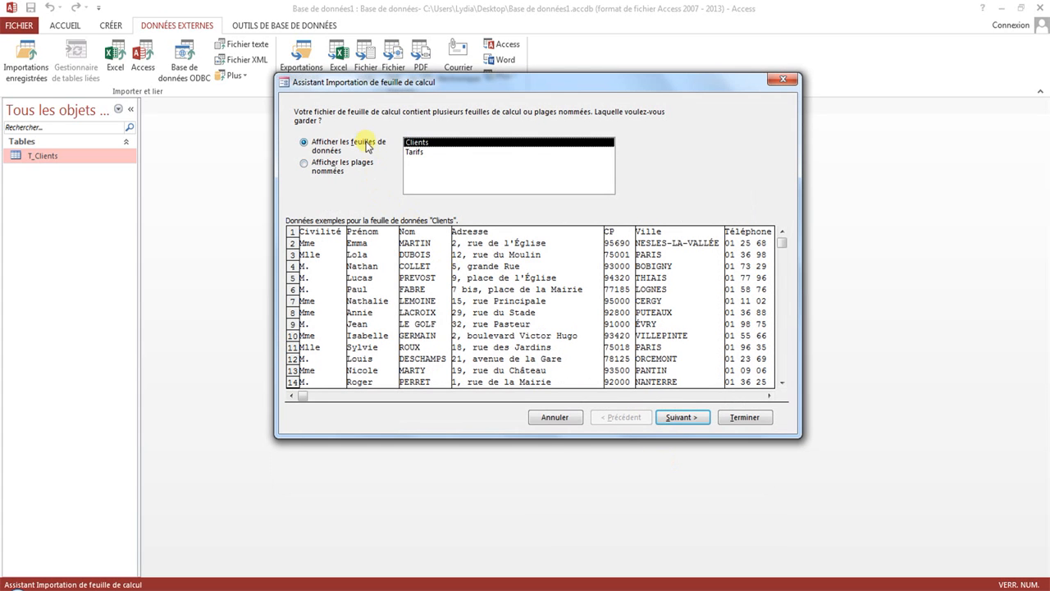
Set up the import of the Tarifs sheet with first-row column headings, default field options and a primary key added by Access
left_click(426, 152)
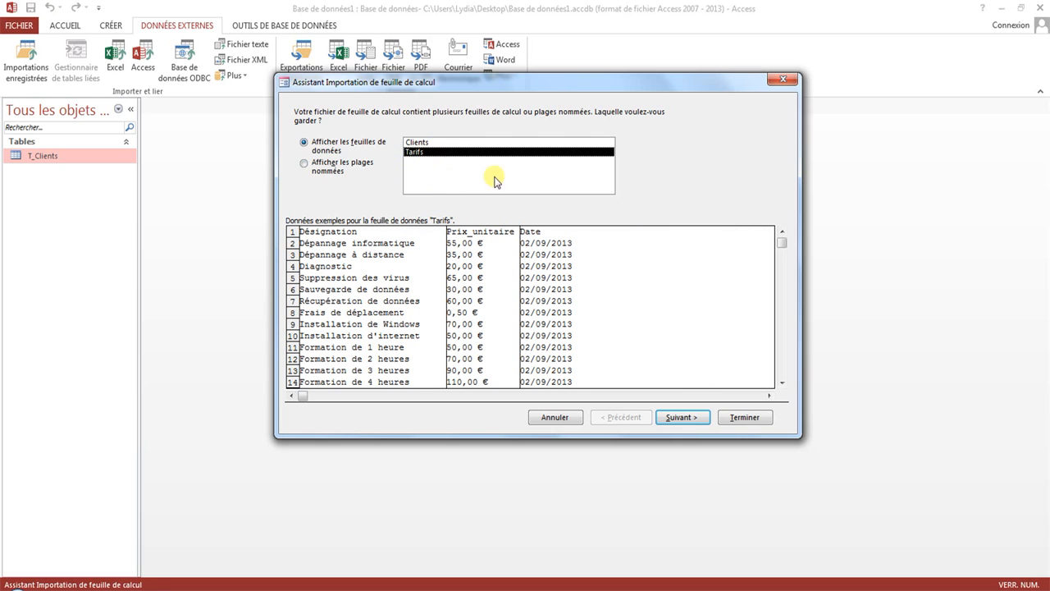
left_click(689, 425)
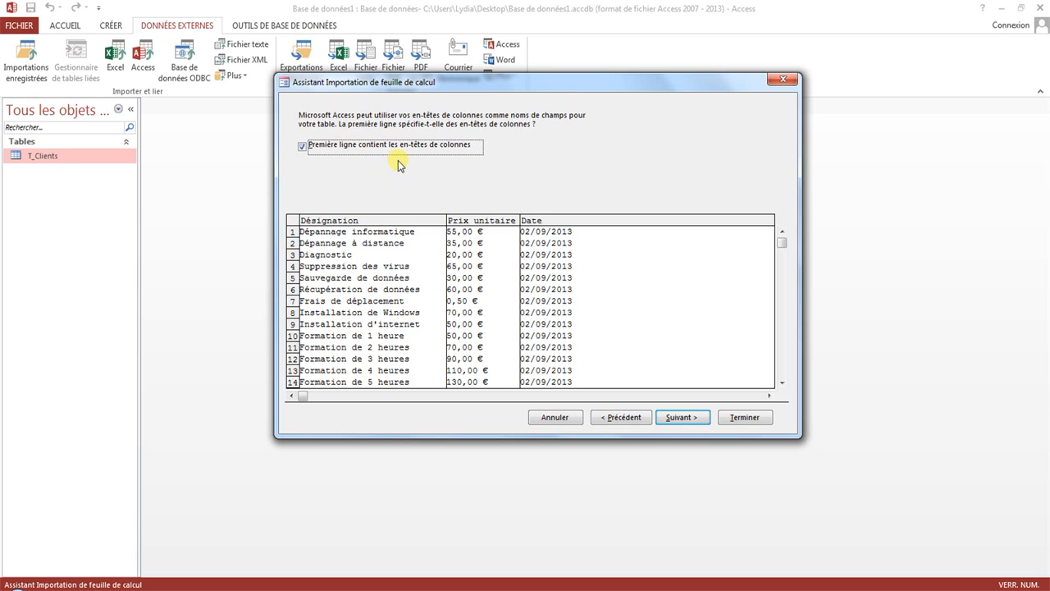
left_click(682, 417)
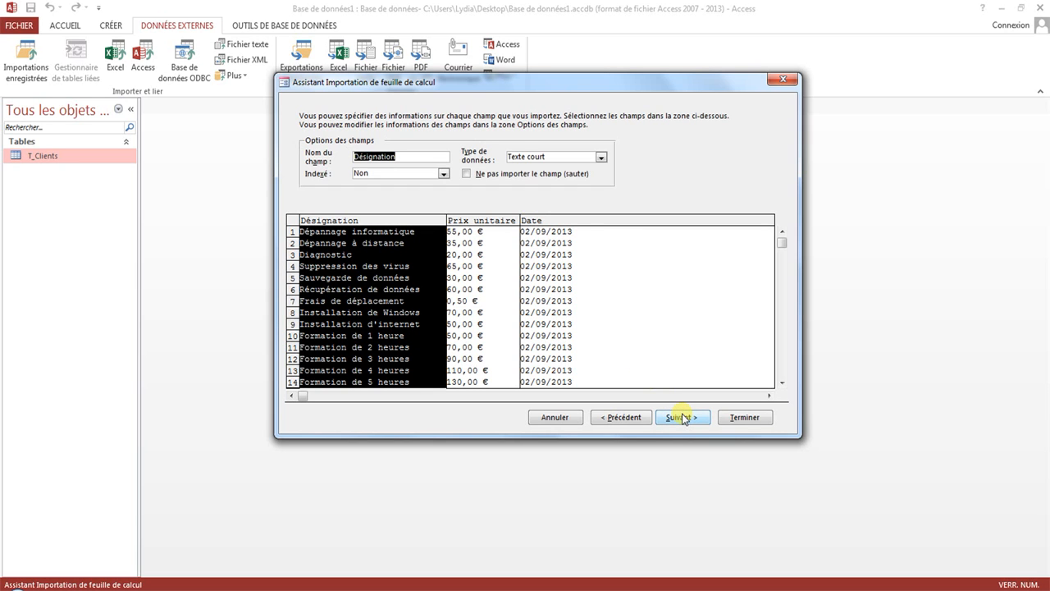
left_click(683, 418)
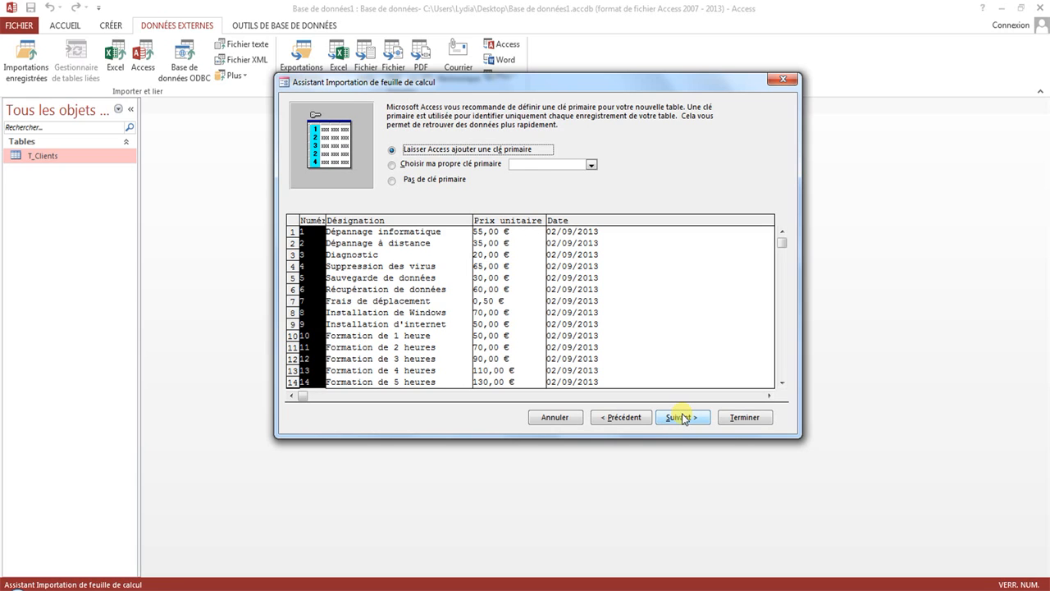
left_click(683, 418)
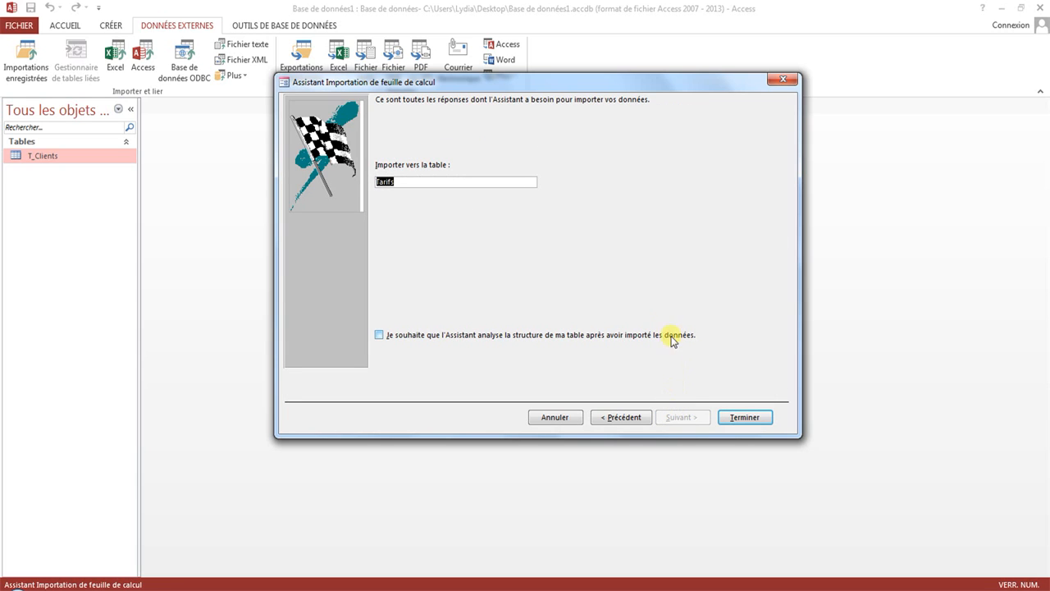
Name the destination table T_Tarifs and run the import without having the wizard analyze the table structure
key("Tab")
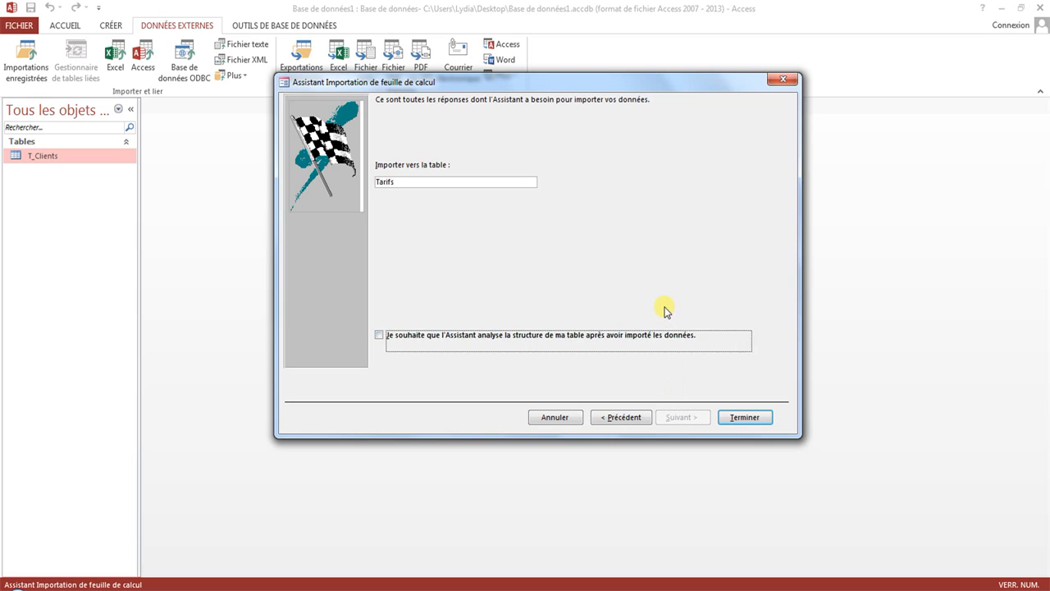
key("shift+Tab")
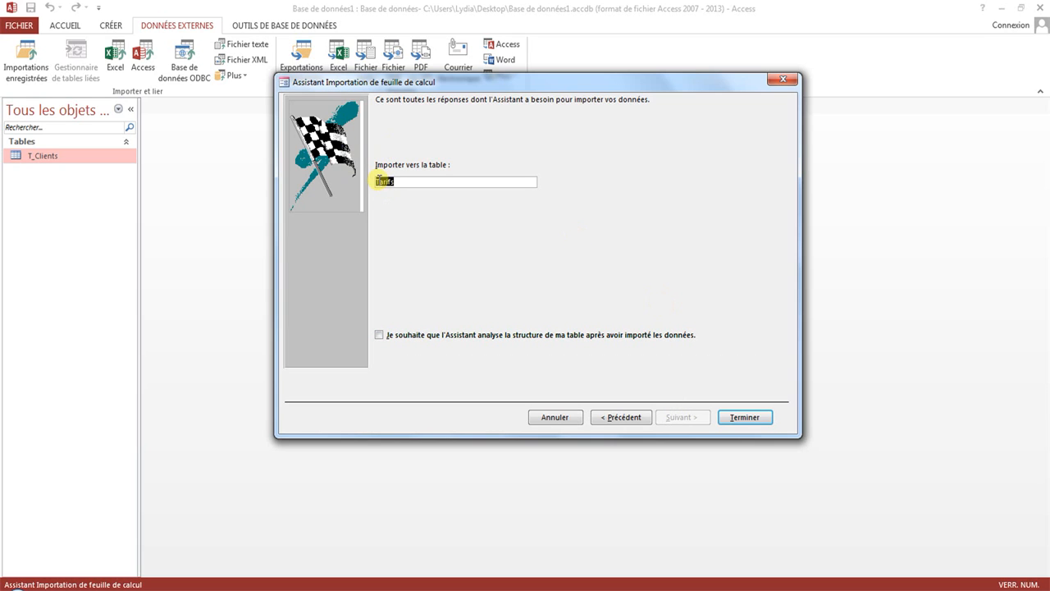
left_click(383, 181)
type("T_")
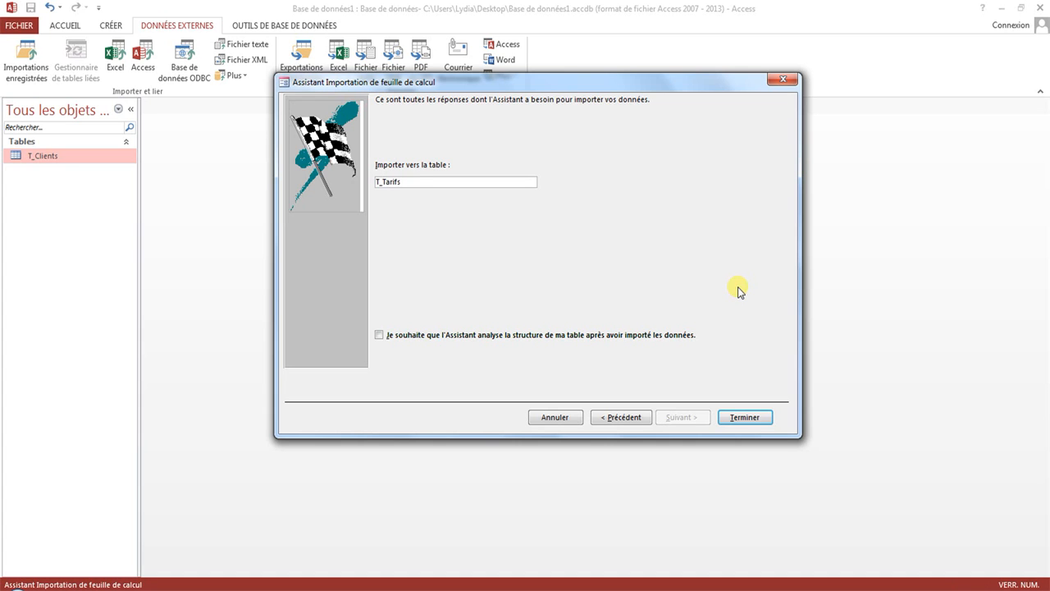
left_click(749, 420)
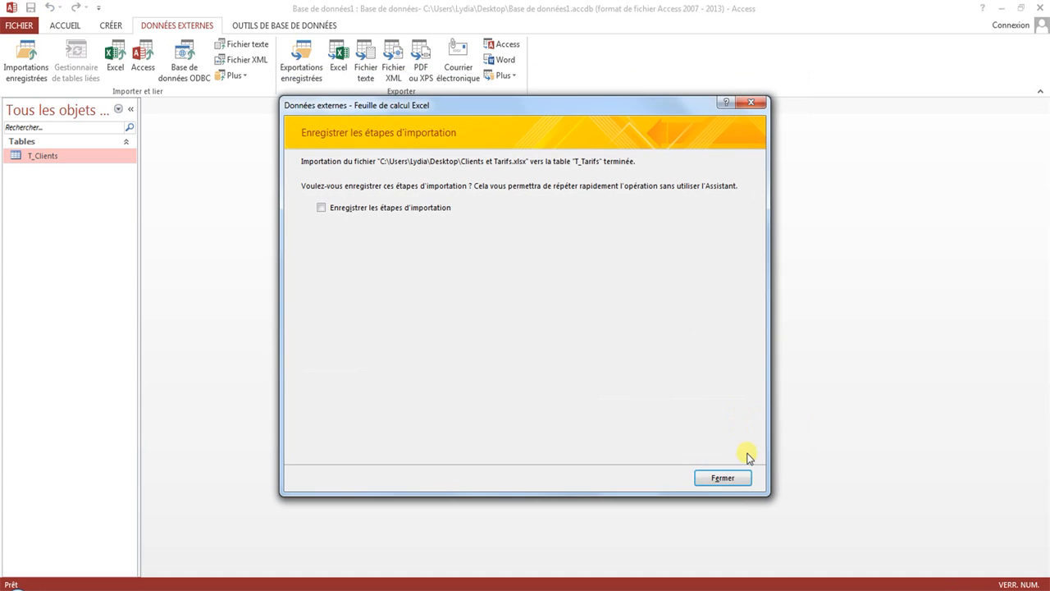
Finish the Tarifs import without saving the import steps and open the T_Tarifs table in design view
left_click(732, 479)
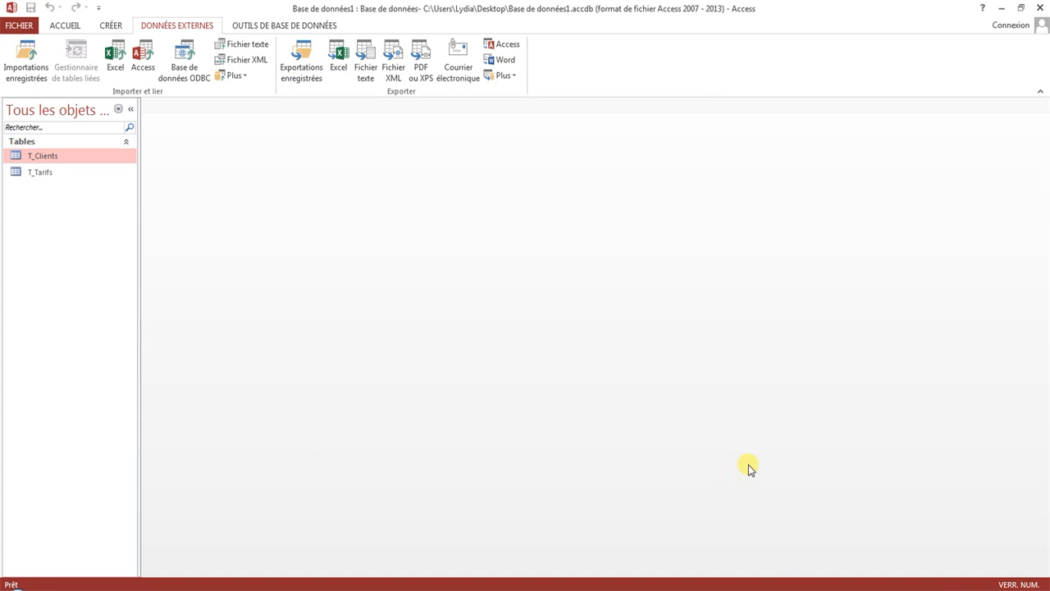
left_click(75, 171)
right_click(74, 170)
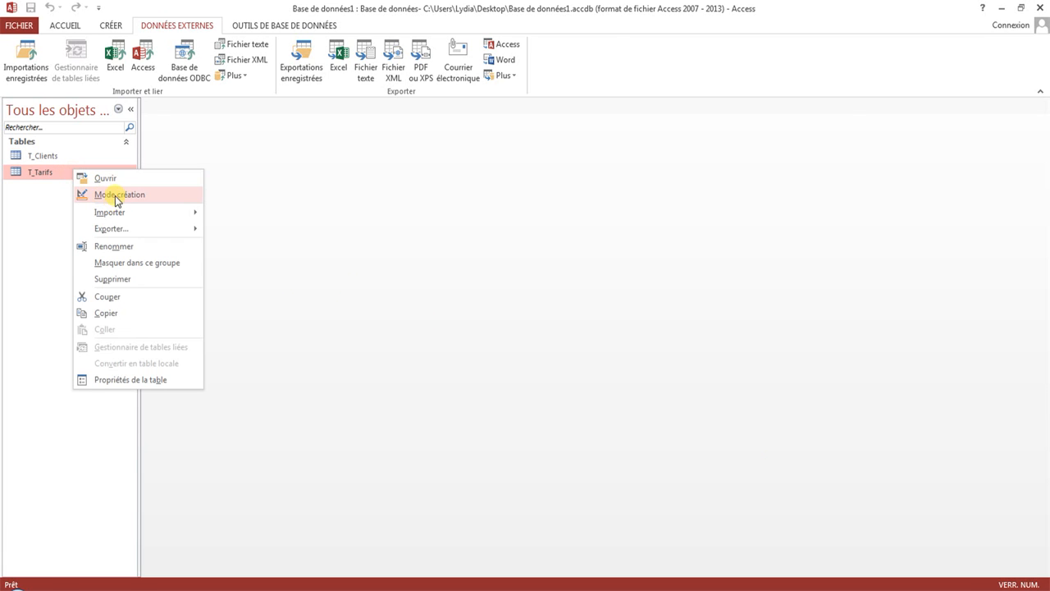
left_click(117, 197)
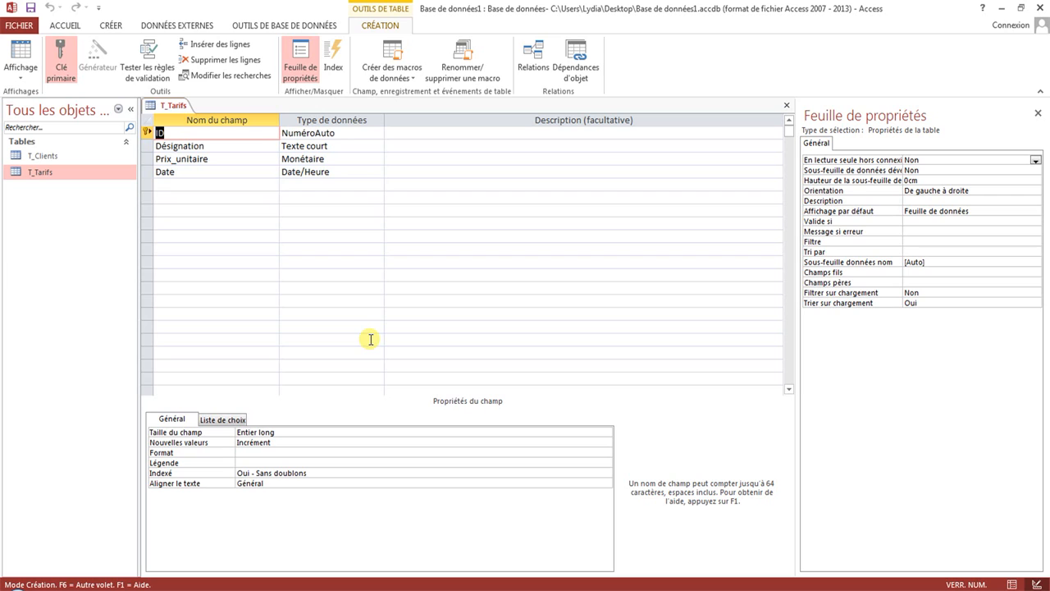
Rename the ID field of T_Tarifs to ID_Tarifs and set the default value of Prix_unitaire to 0
left_click(174, 132)
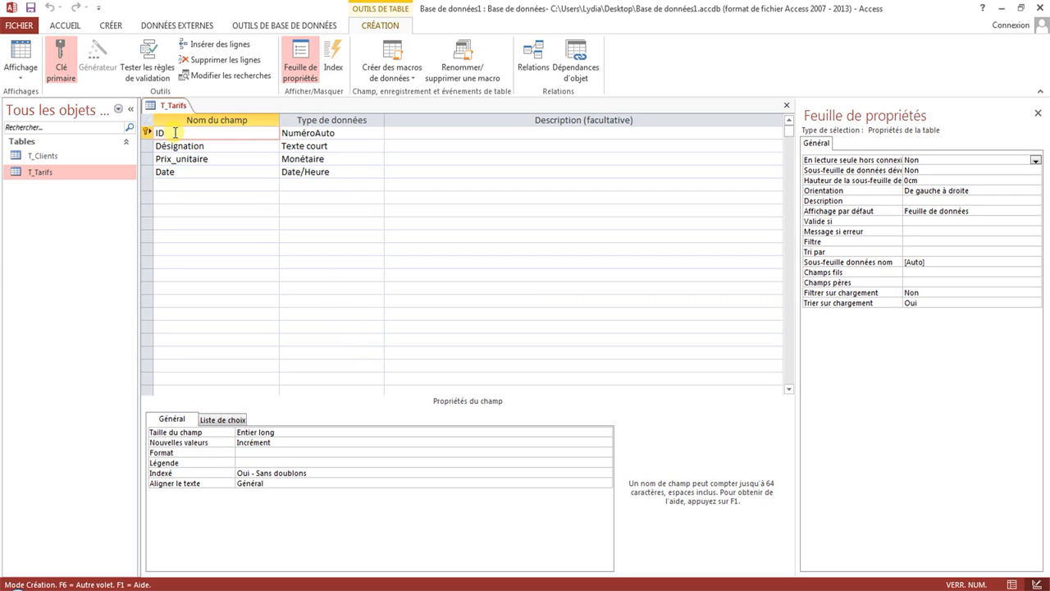
type("_Tarifs")
left_click(349, 163)
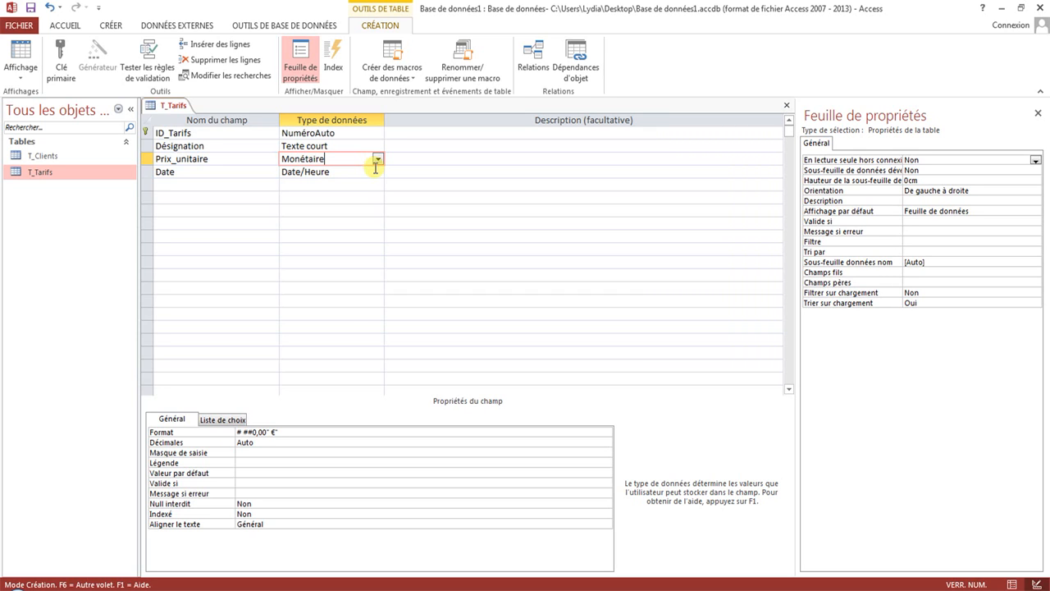
left_click(244, 471)
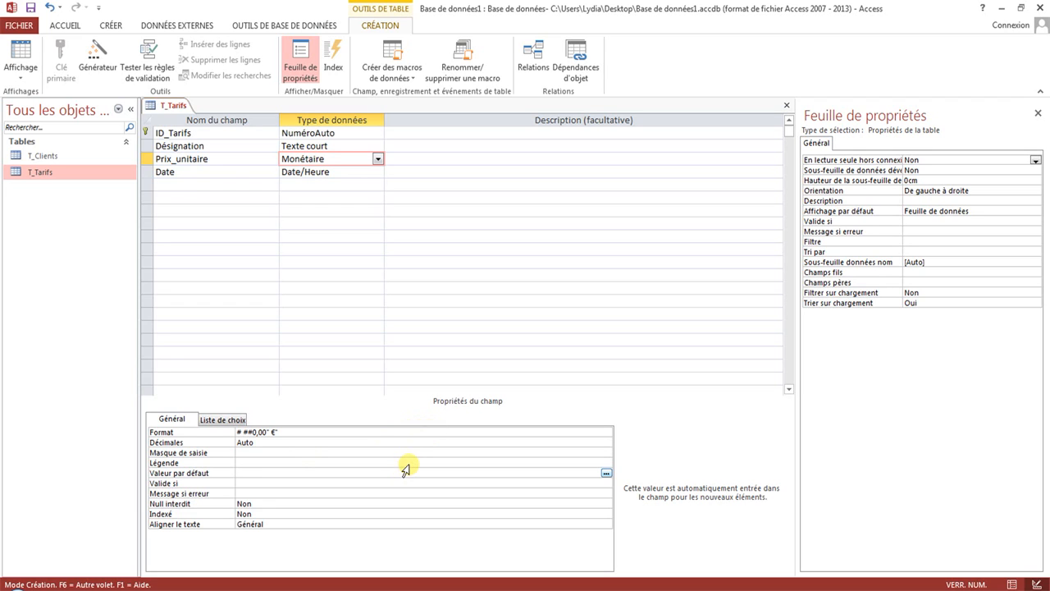
type("0")
Give the Date field of T_Tarifs the Date, abrégé format and the input mask 99/99/9999
left_click(352, 171)
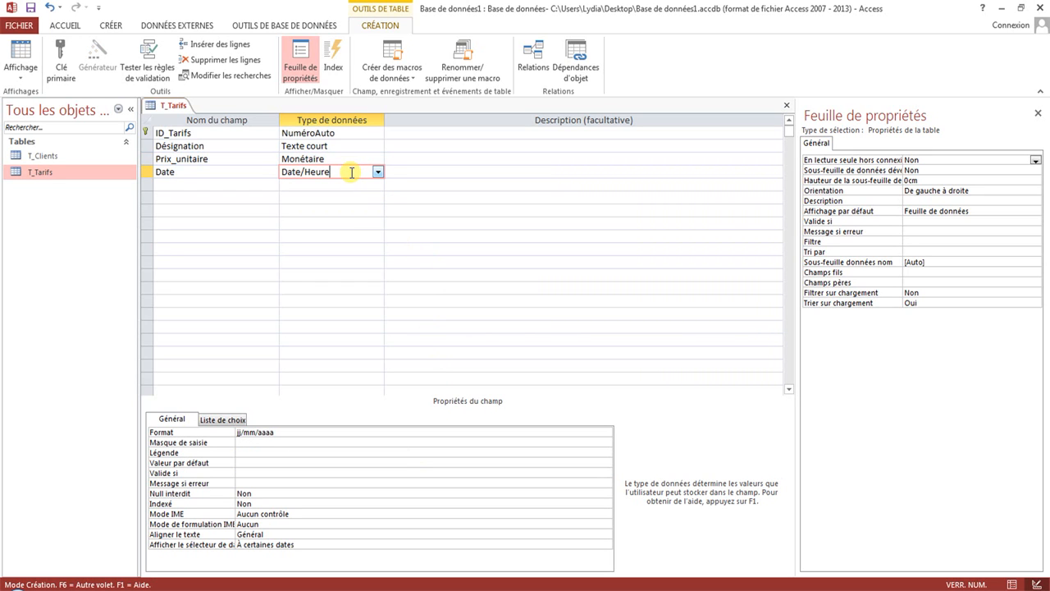
left_click(286, 432)
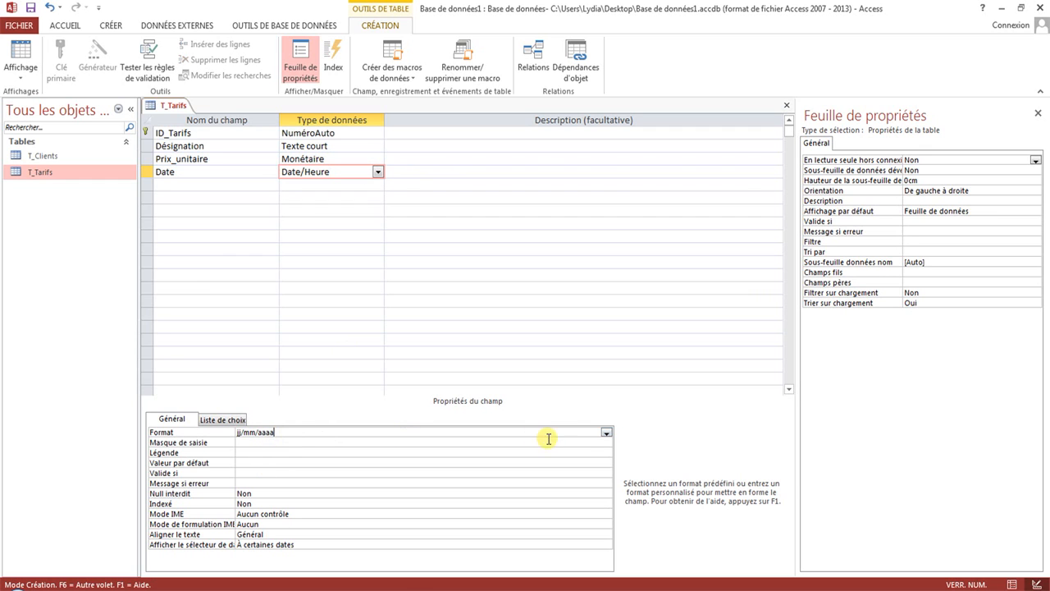
left_click(606, 433)
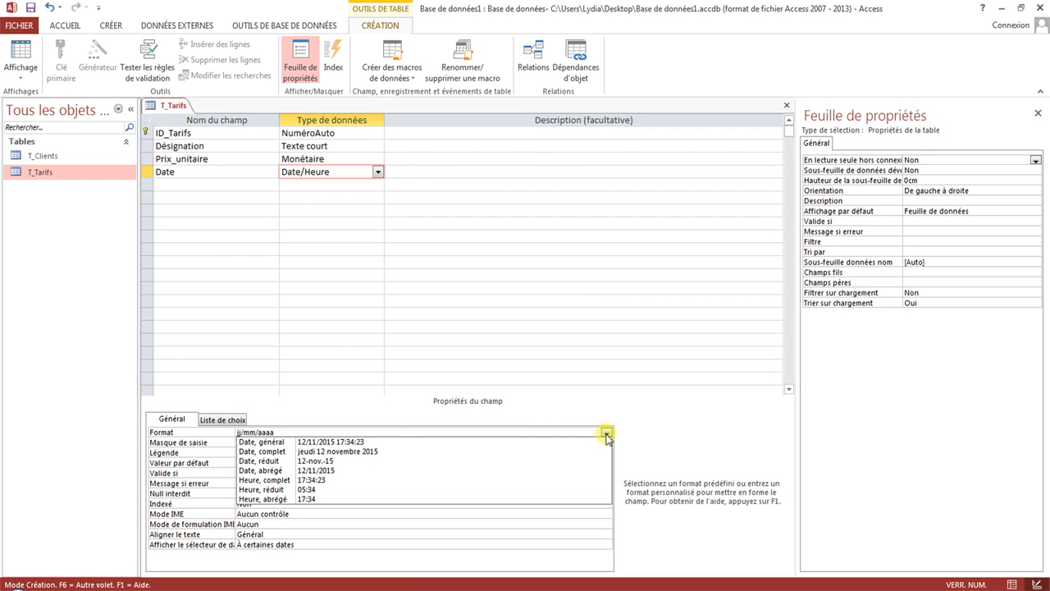
left_click(283, 472)
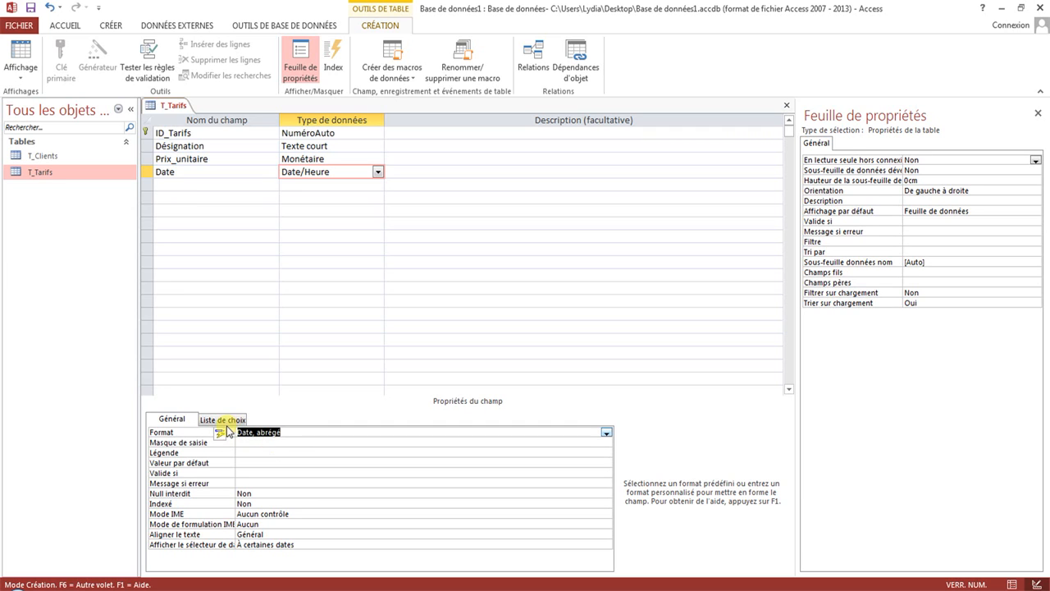
key("Return")
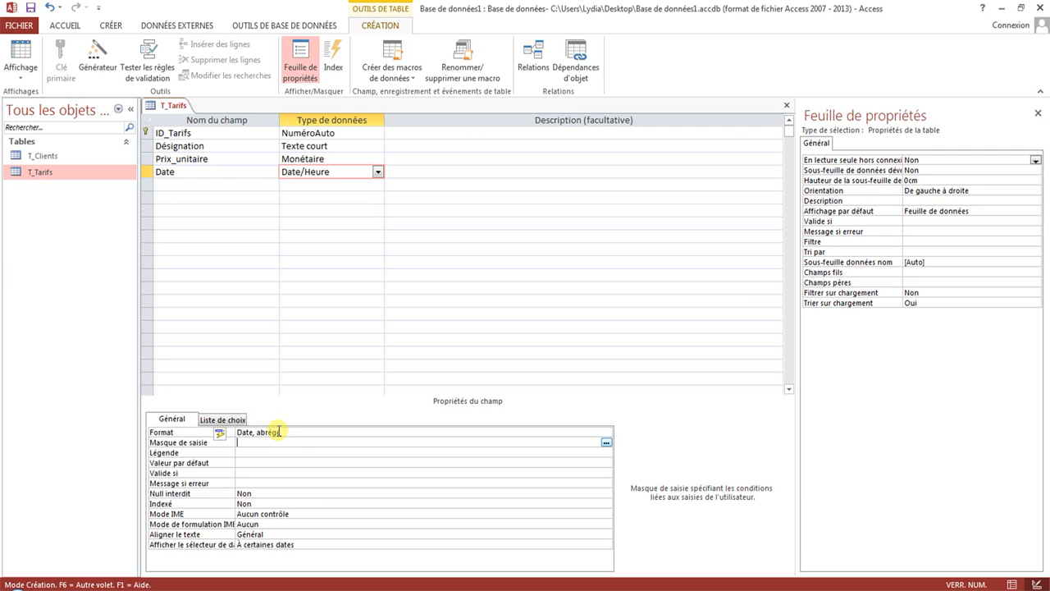
type("99/99/9999")
Close the T_Tarifs table, saving its design changes
right_click(172, 105)
left_click(206, 132)
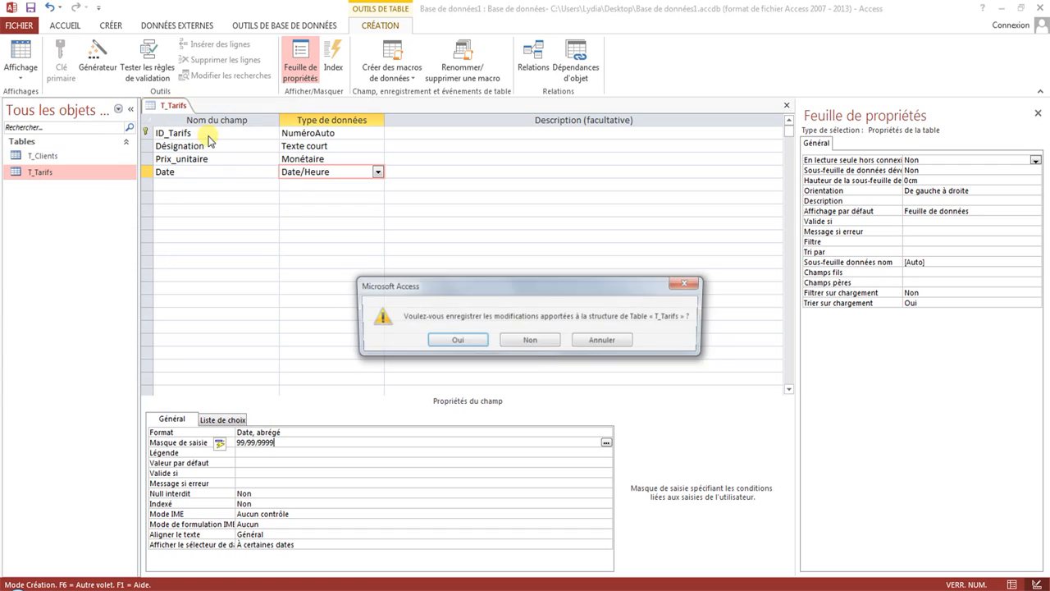
left_click(453, 341)
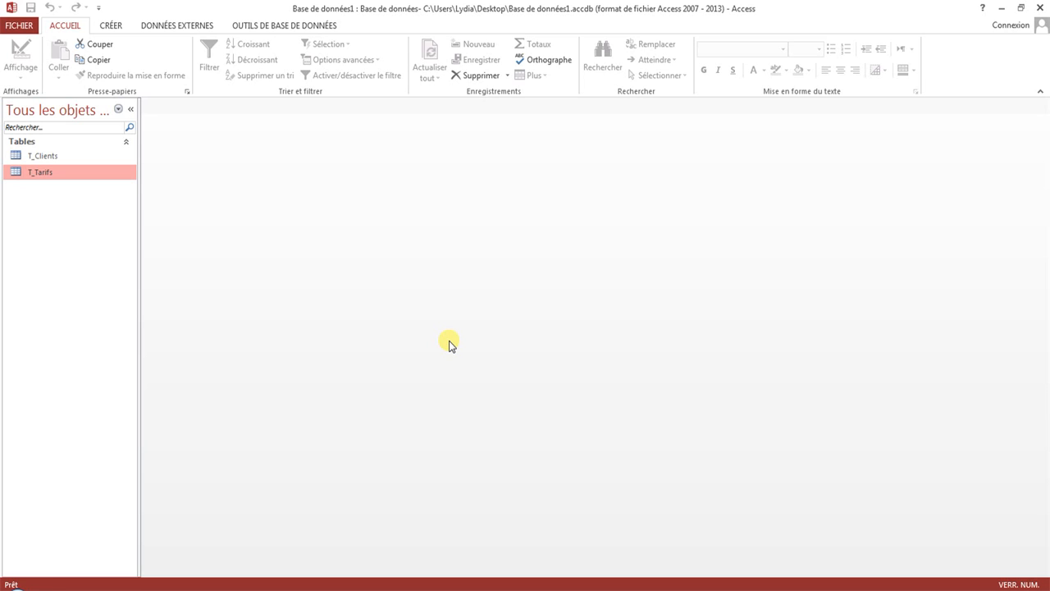
Create a new table, save it as T_Date_facture and switch it to design view
left_click(106, 27)
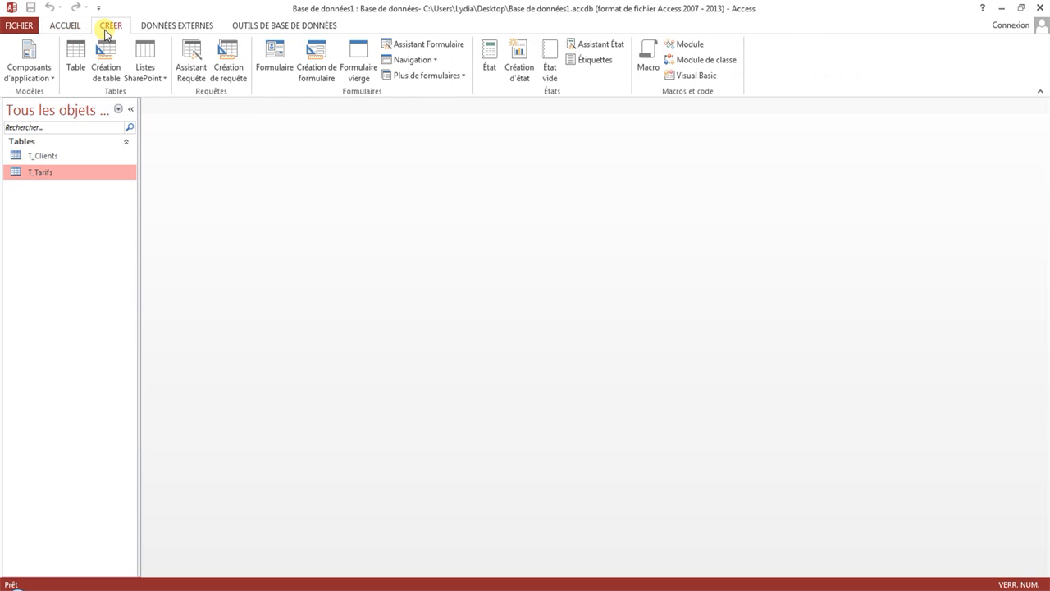
left_click(74, 67)
right_click(172, 108)
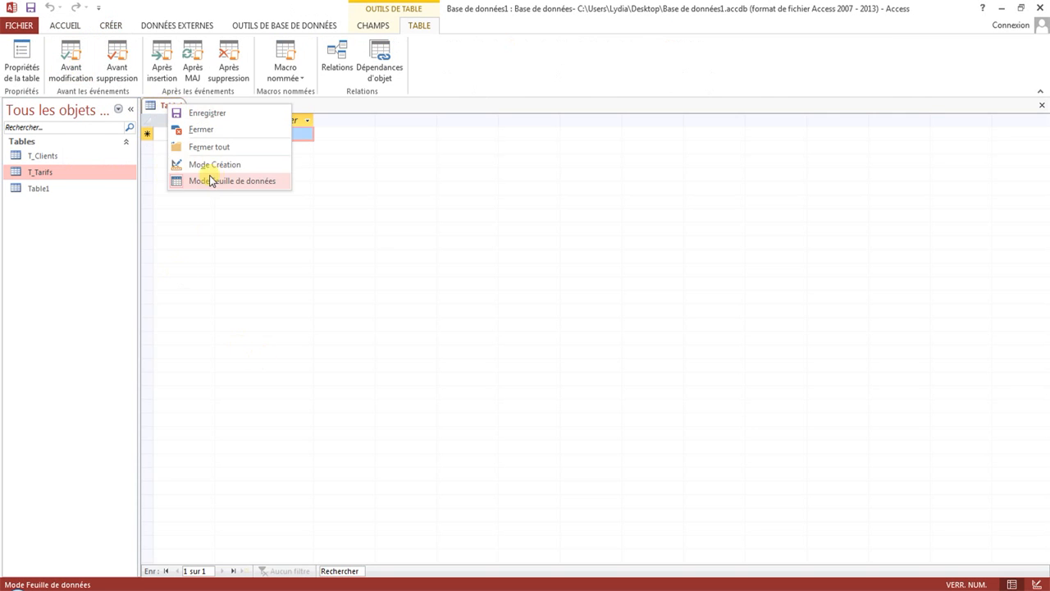
left_click(212, 174)
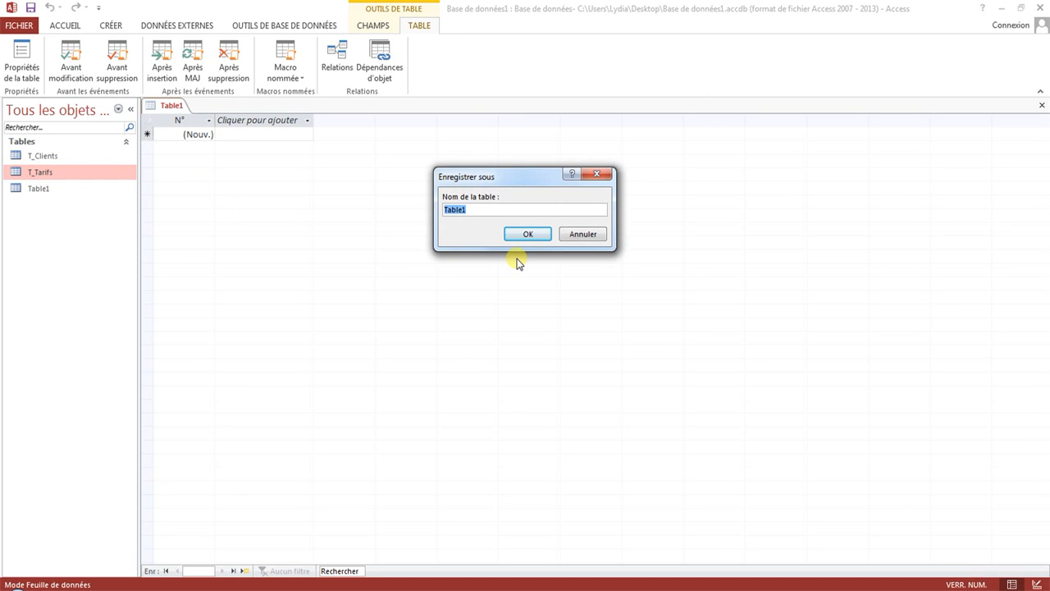
type("T_D")
key("Caps_Lock")
type("ate_facture")
left_click(525, 236)
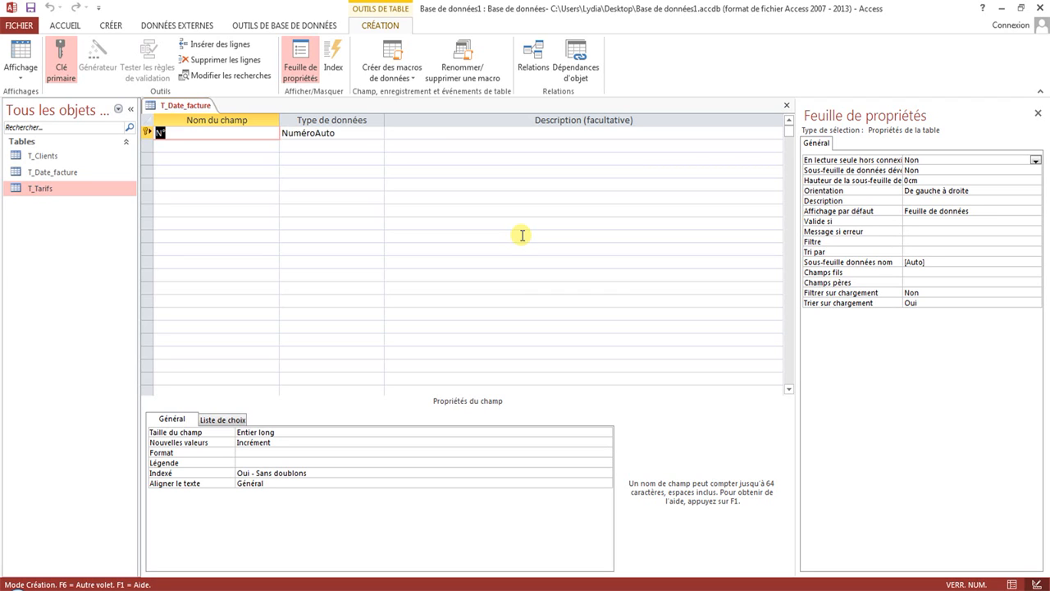
Rename the primary key field of T_Date_facture to ID_Date_facture
left_click(185, 136)
left_click_drag(184, 134, 153, 133)
type("ID")
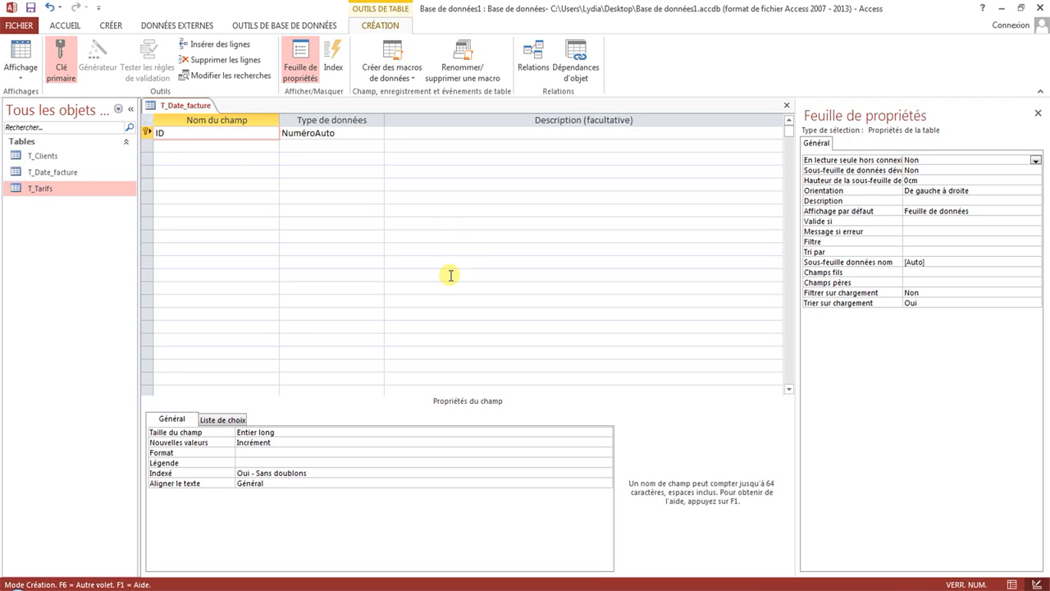
type("_Date_facture")
key("Down")
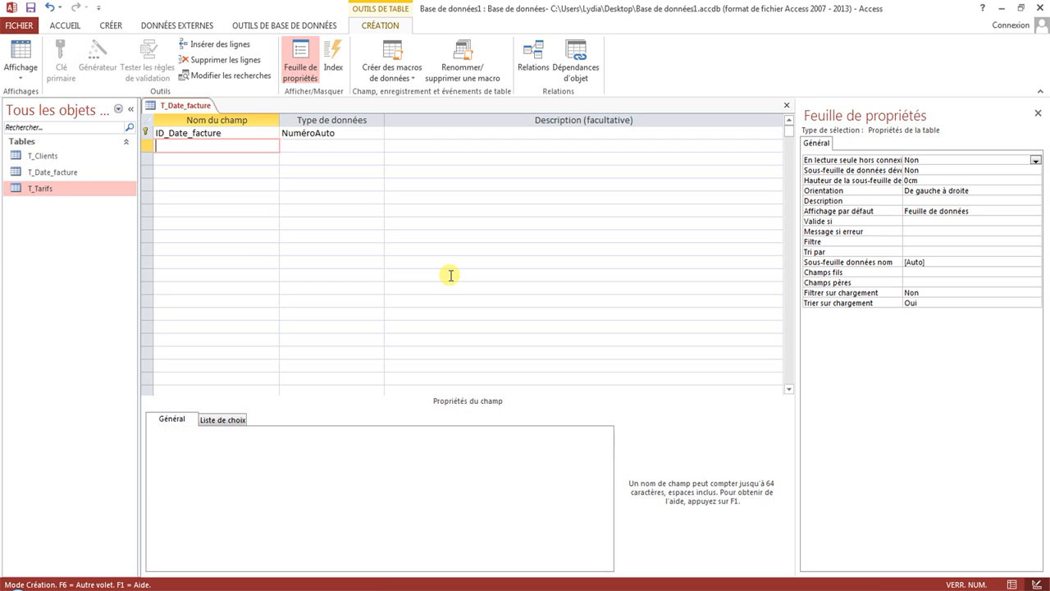
Add an ID_Client field with the Numérique data type below the primary key
type("ID_Client")
key("Tab")
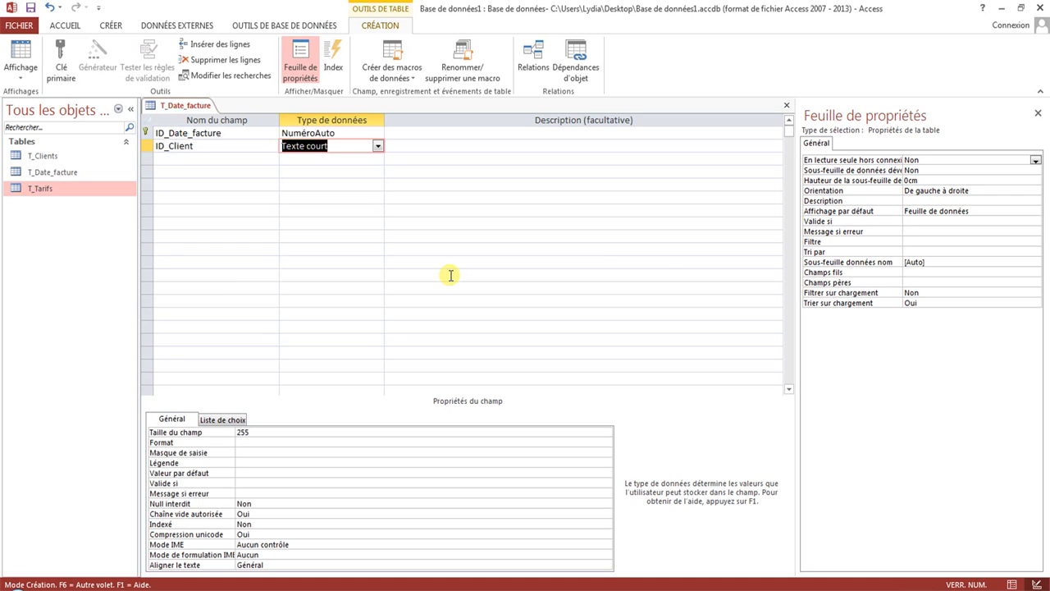
left_click(378, 147)
left_click(352, 185)
Add a Date_facture field with the Date/Heure data type and the Date, abrégé format
left_click(231, 161)
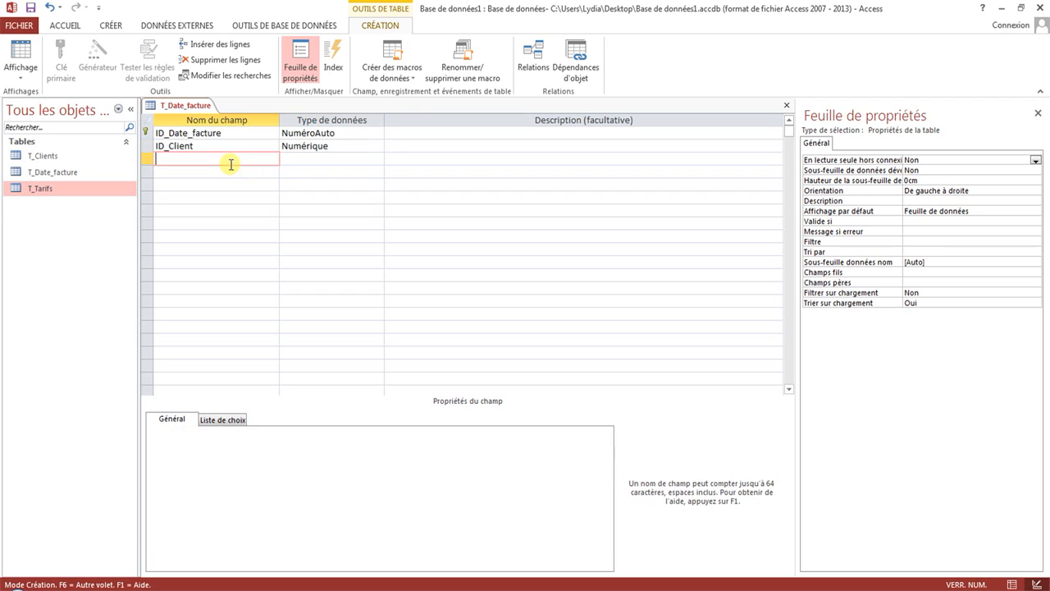
type("Date_facture")
key("Tab")
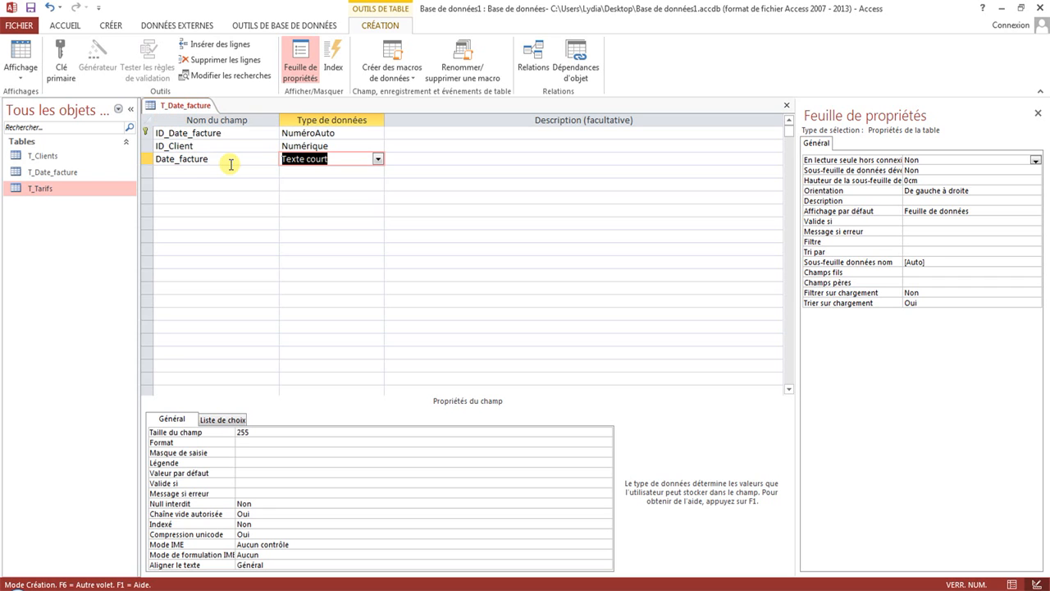
left_click(377, 159)
left_click(346, 209)
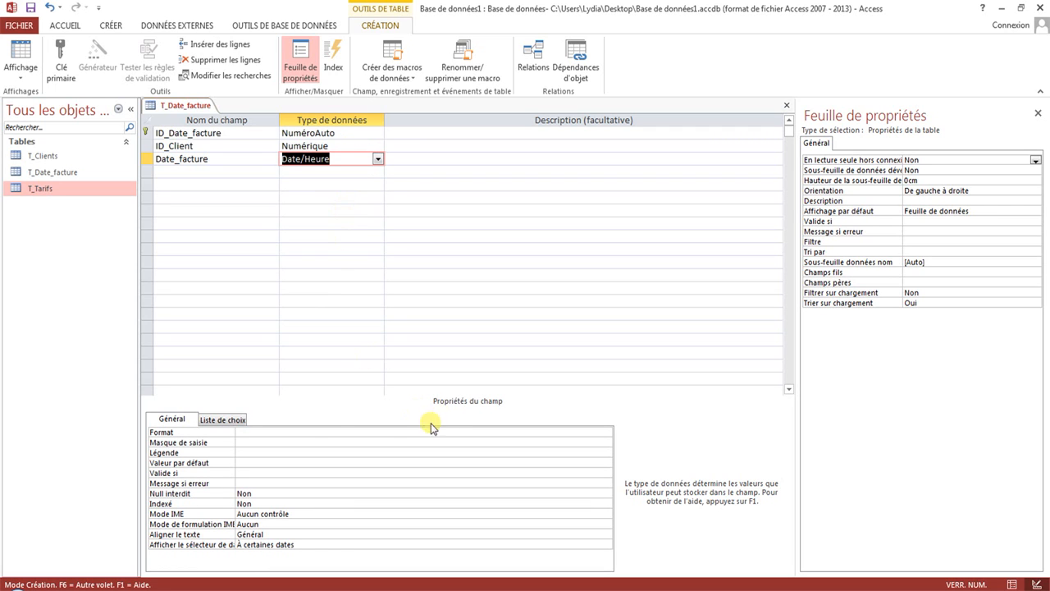
left_click(312, 433)
left_click(606, 432)
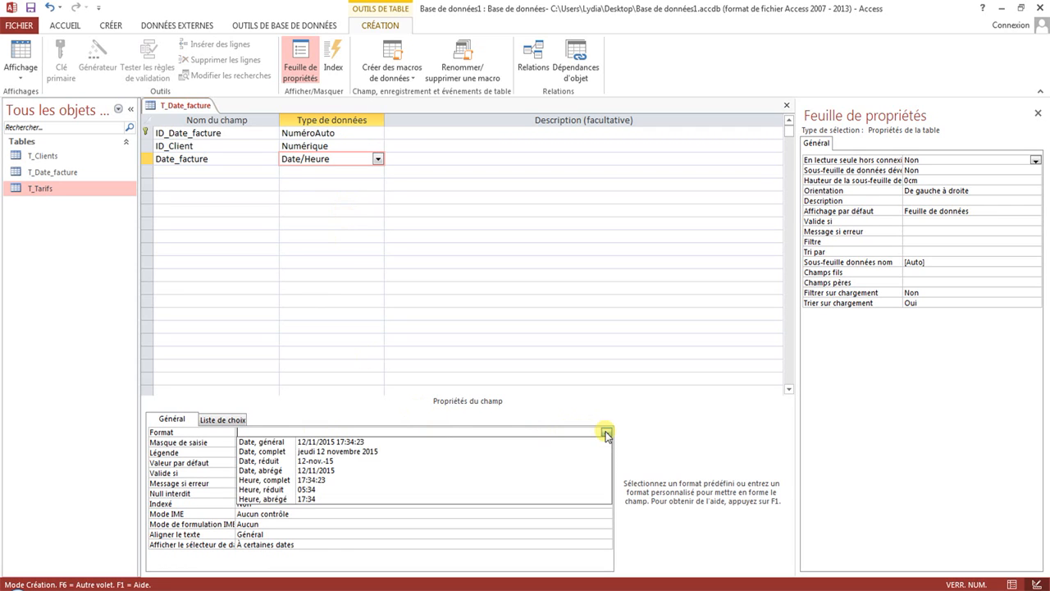
left_click(284, 470)
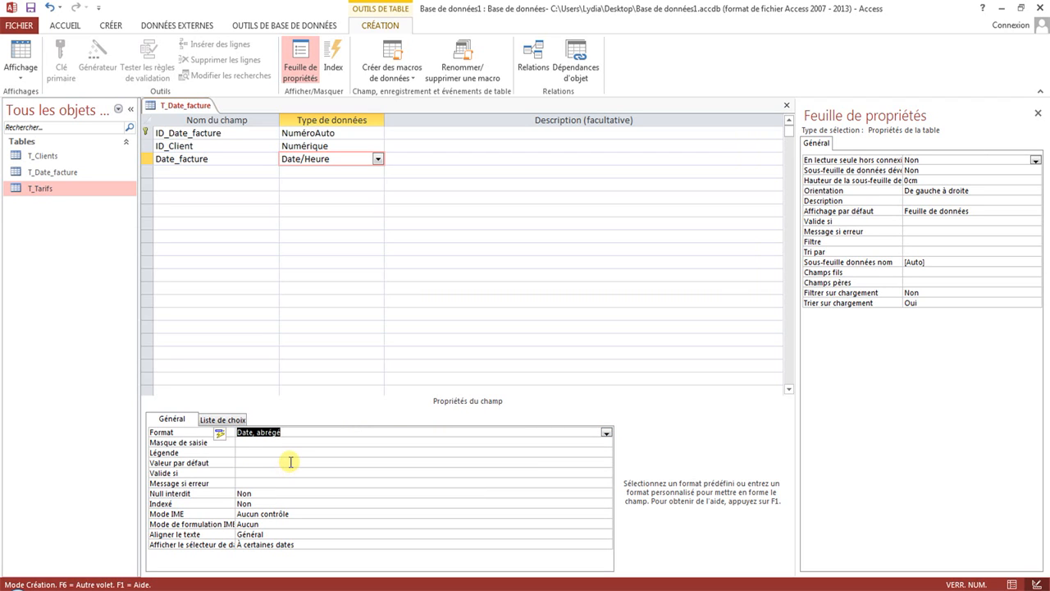
Save the table and give Date_facture the Date, abrégé input mask 00/00/0000 through the input mask wizard
left_click(275, 443)
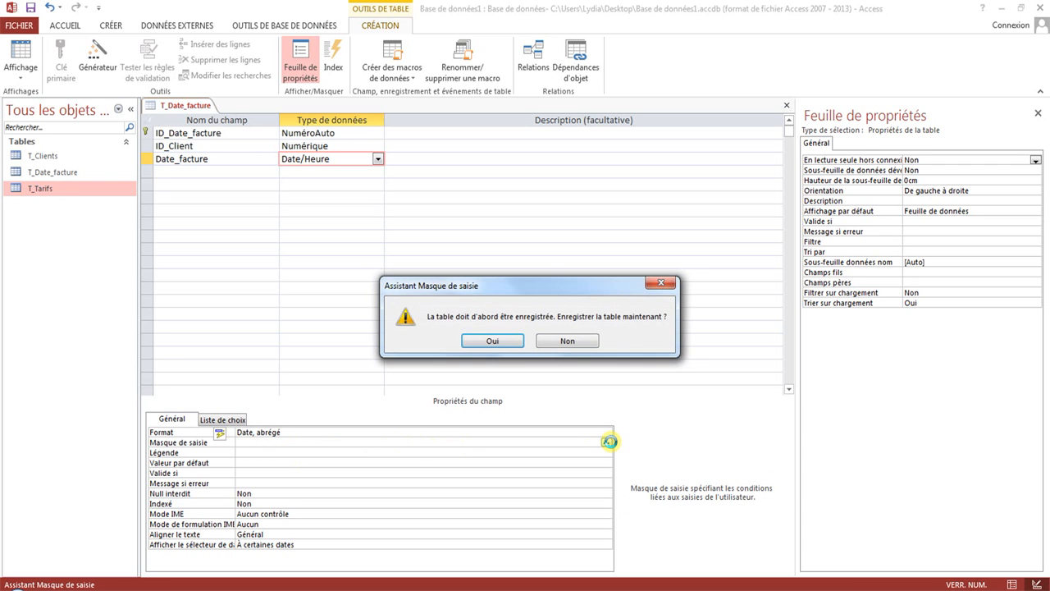
left_click(499, 343)
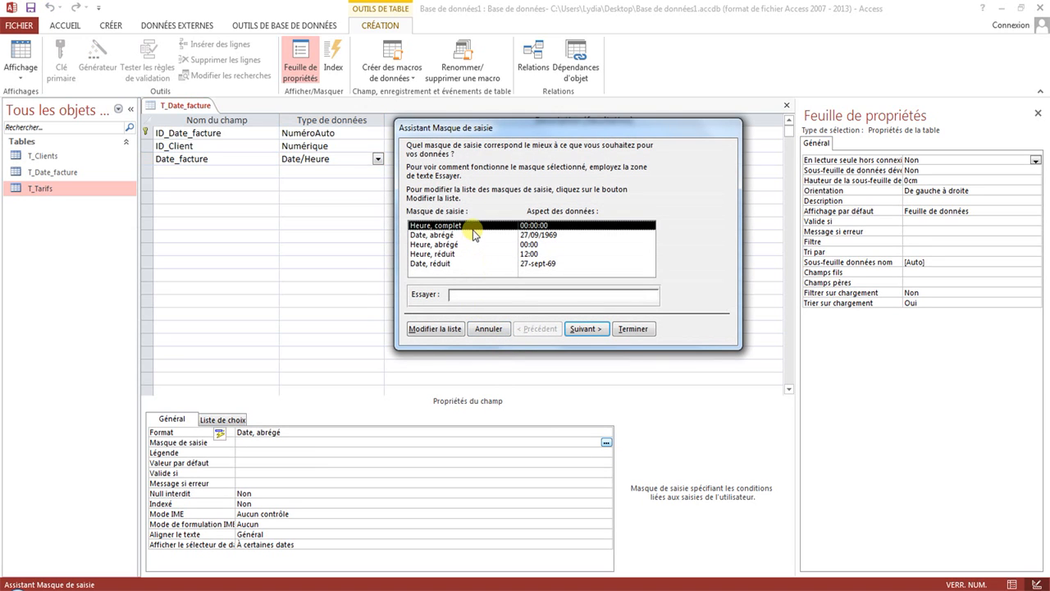
left_click(455, 236)
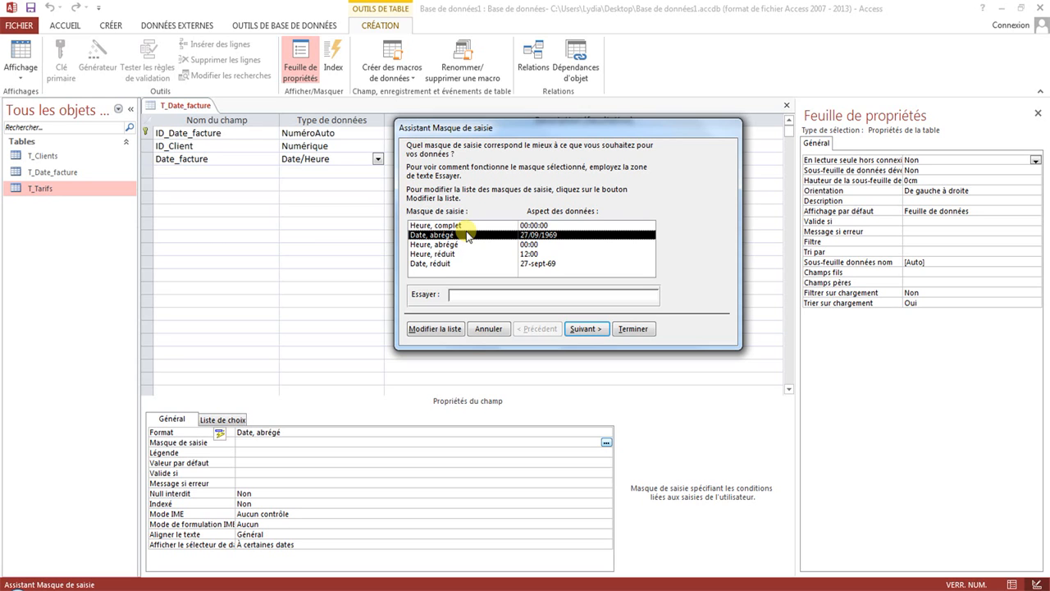
left_click(579, 328)
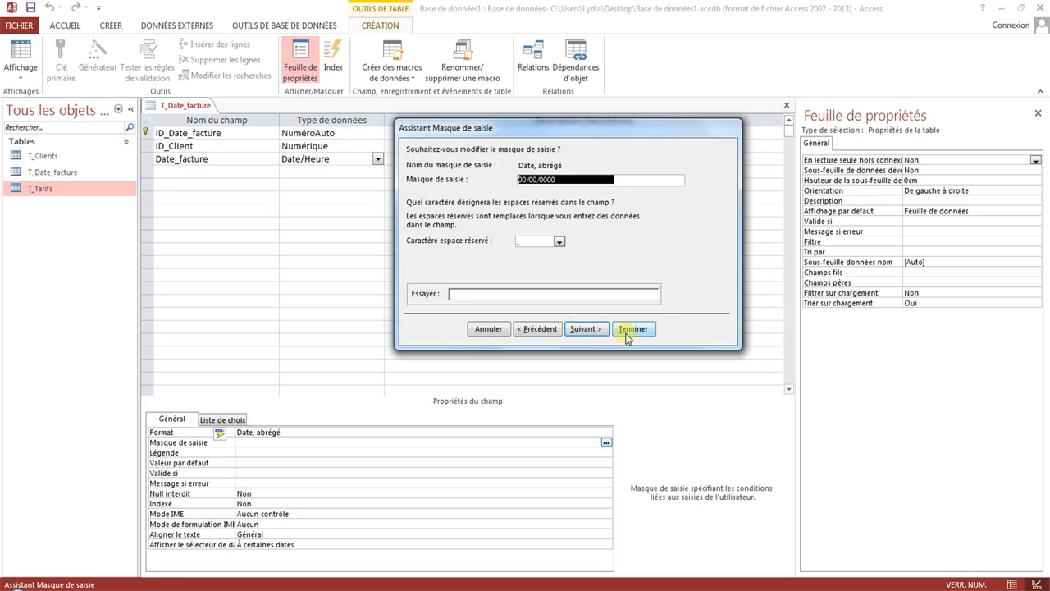
left_click(628, 336)
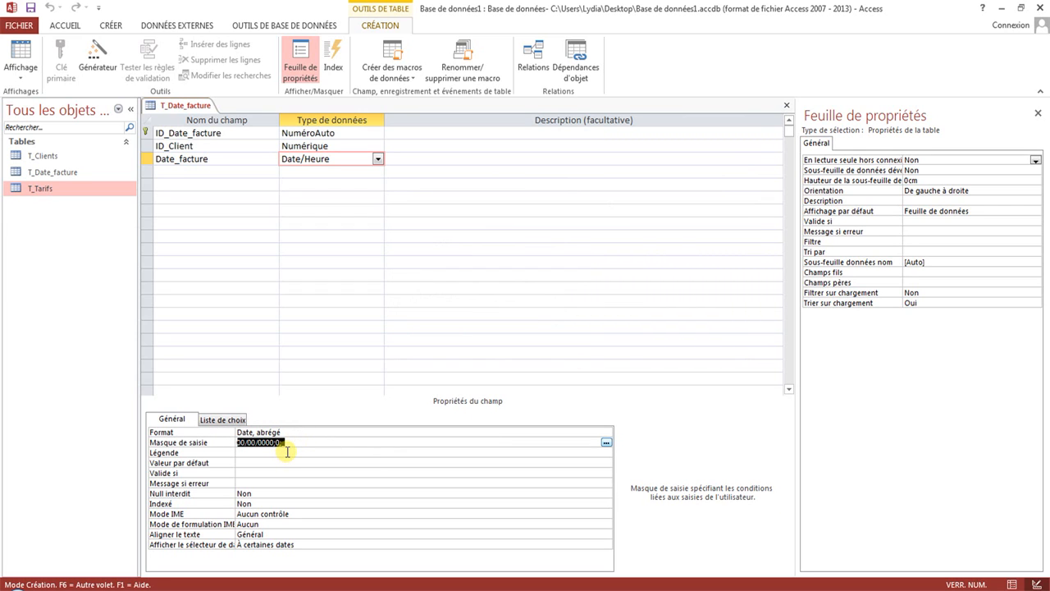
left_click(287, 453)
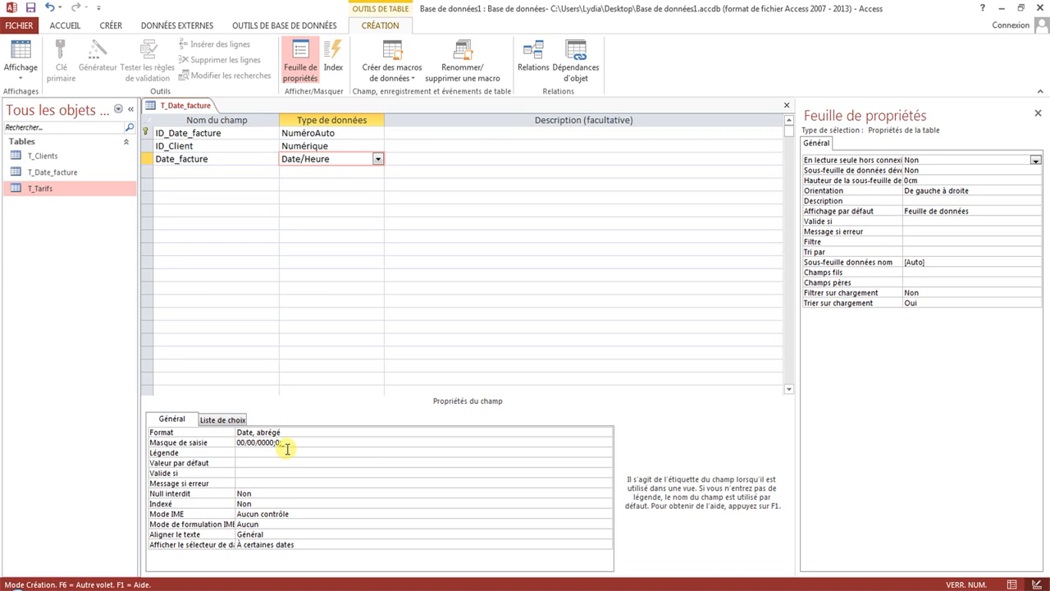
Add a Mode_de_paiement field to T_Date_facture and start the lookup wizard with the option to enter the values manually
left_click(206, 172)
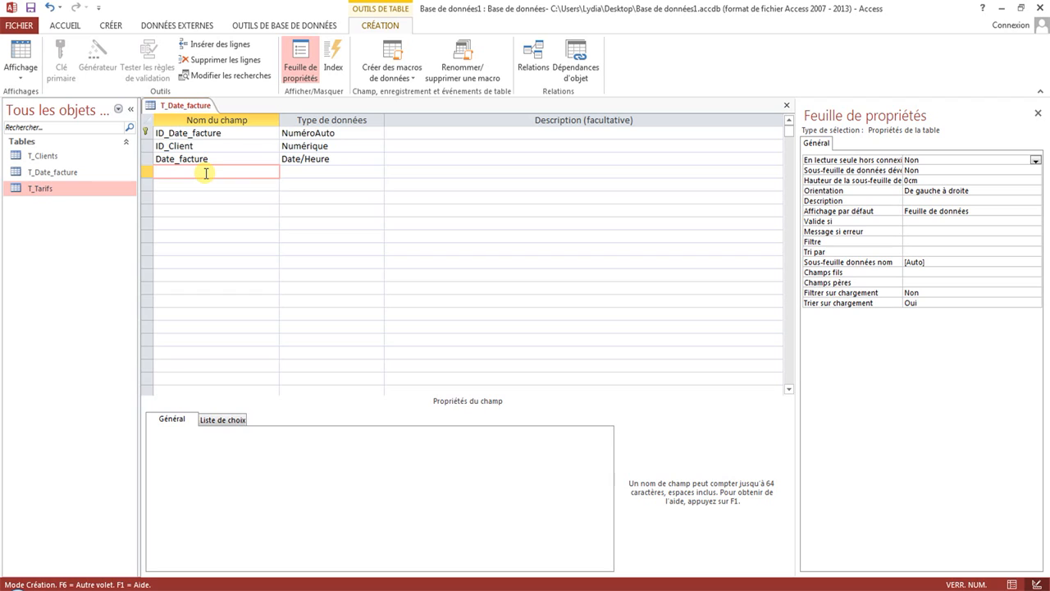
type("Mode_de_paiement")
left_click(286, 171)
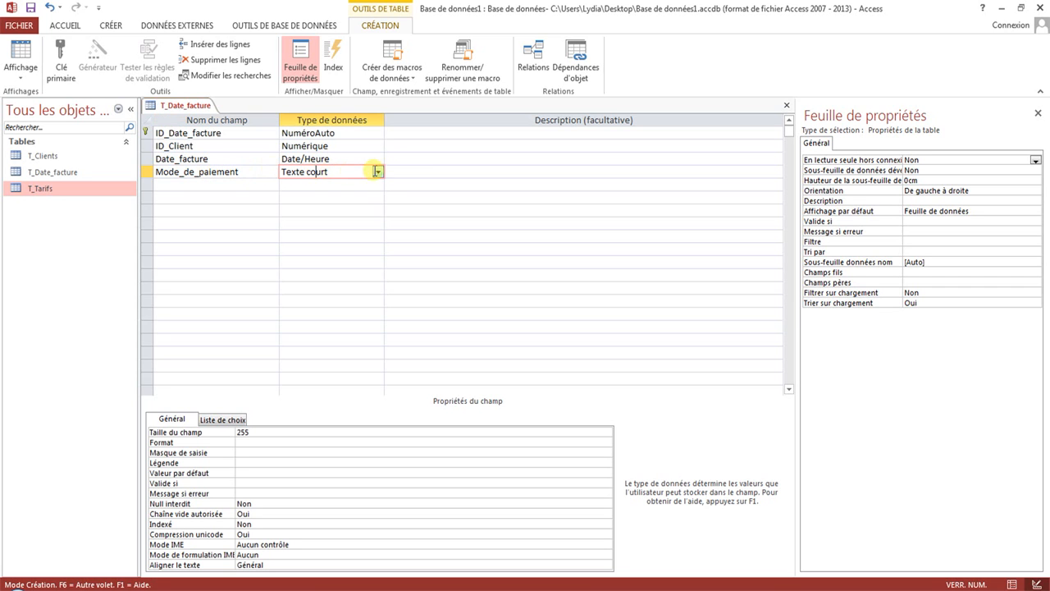
left_click(380, 172)
left_click(348, 333)
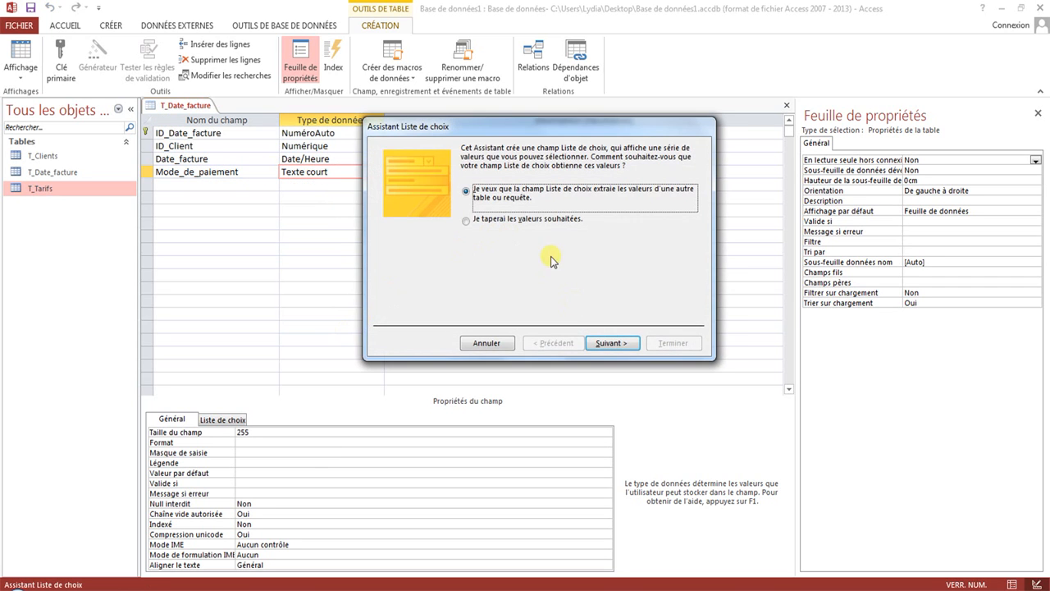
left_click(529, 218)
left_click(611, 343)
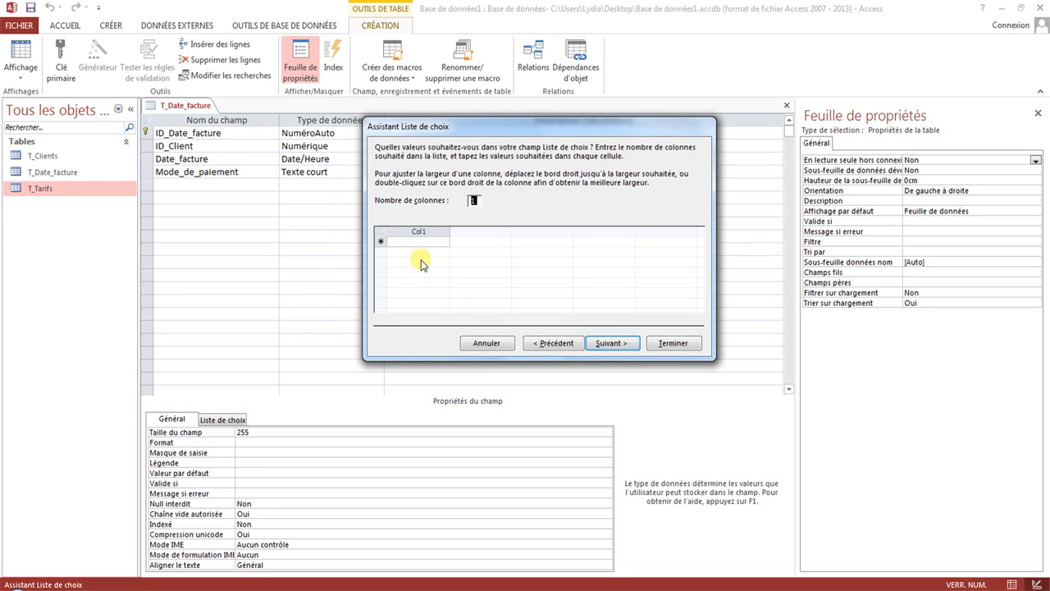
left_click(421, 241)
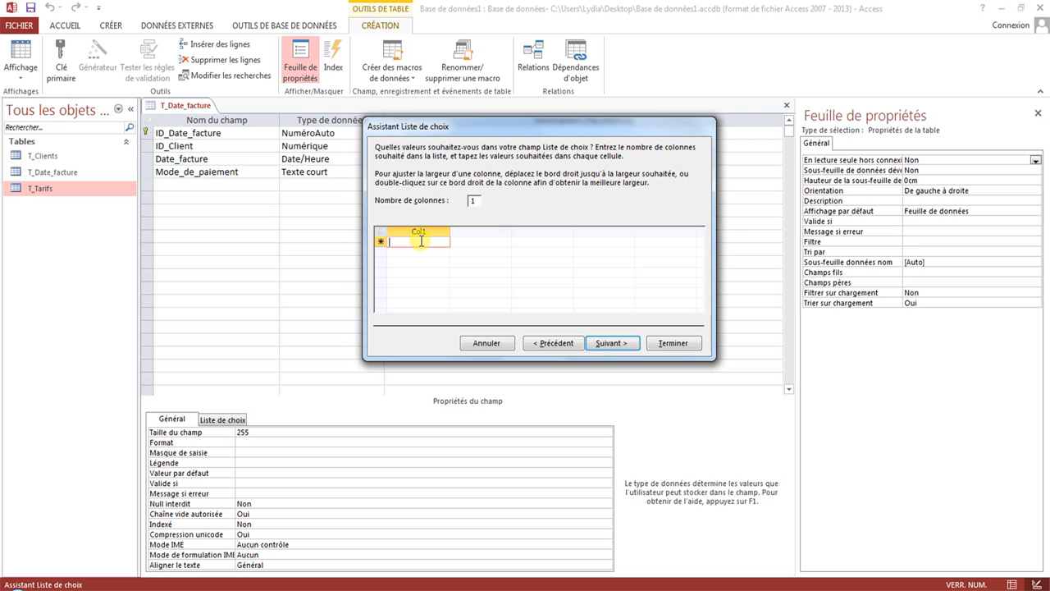
left_click(533, 343)
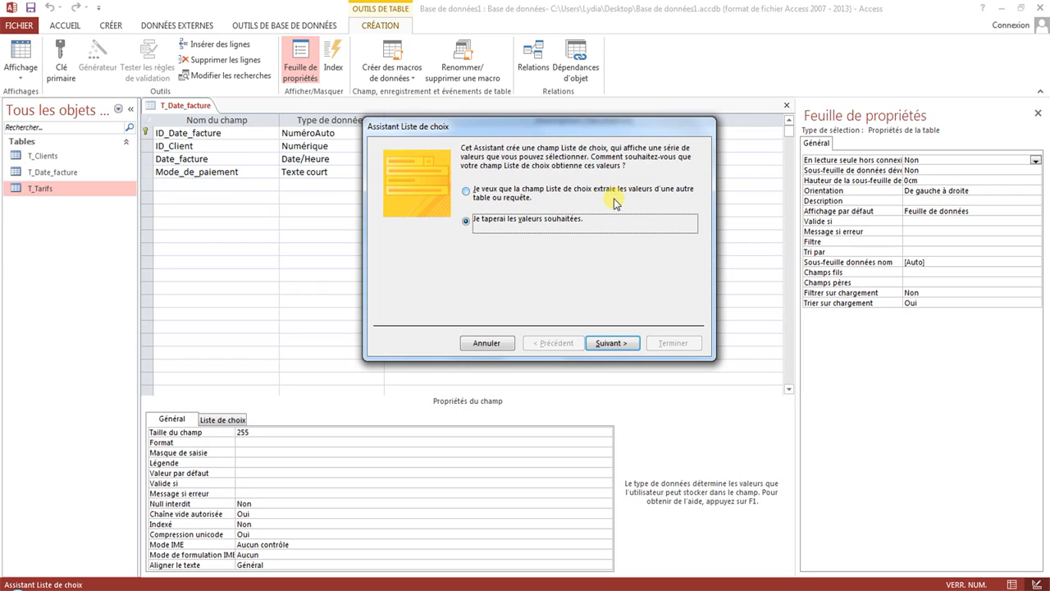
left_click(616, 343)
Fill the single-column lookup list with the values Chèque, Virement, Espèces and CESU
left_click(404, 241)
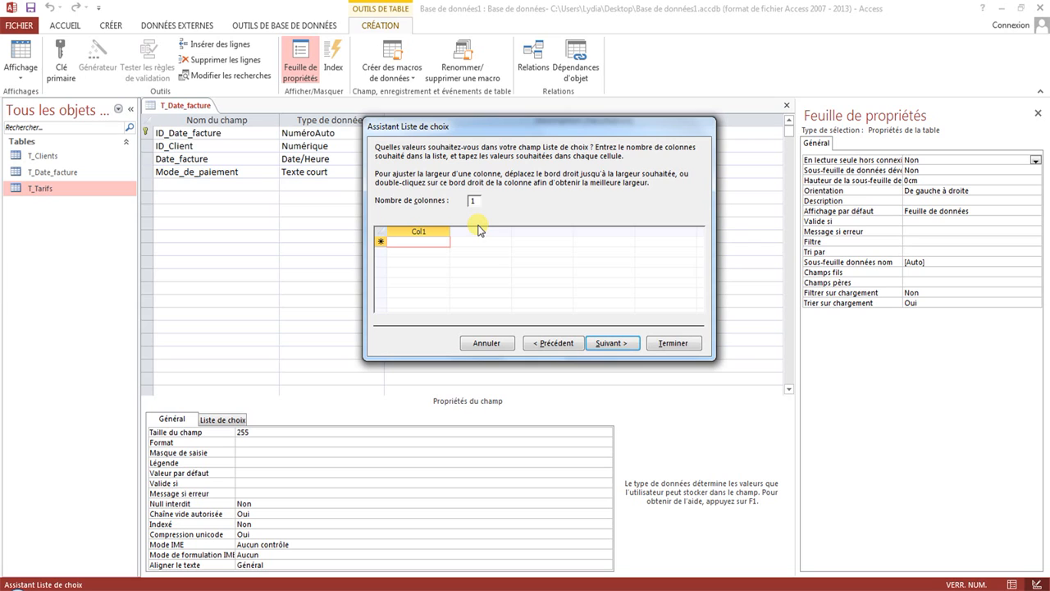
type("Chèque")
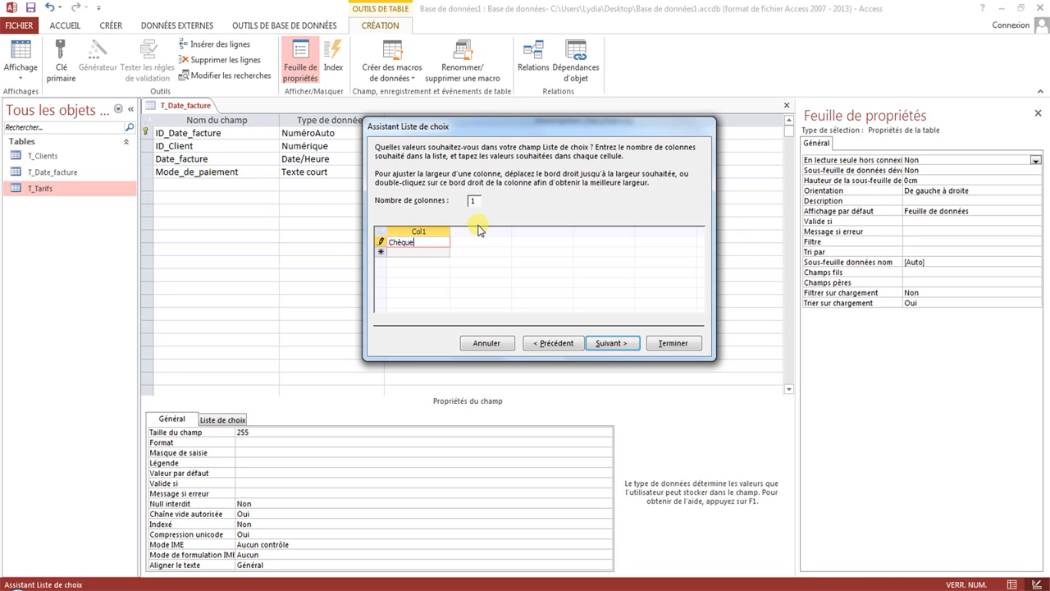
key("Return")
type("Virement")
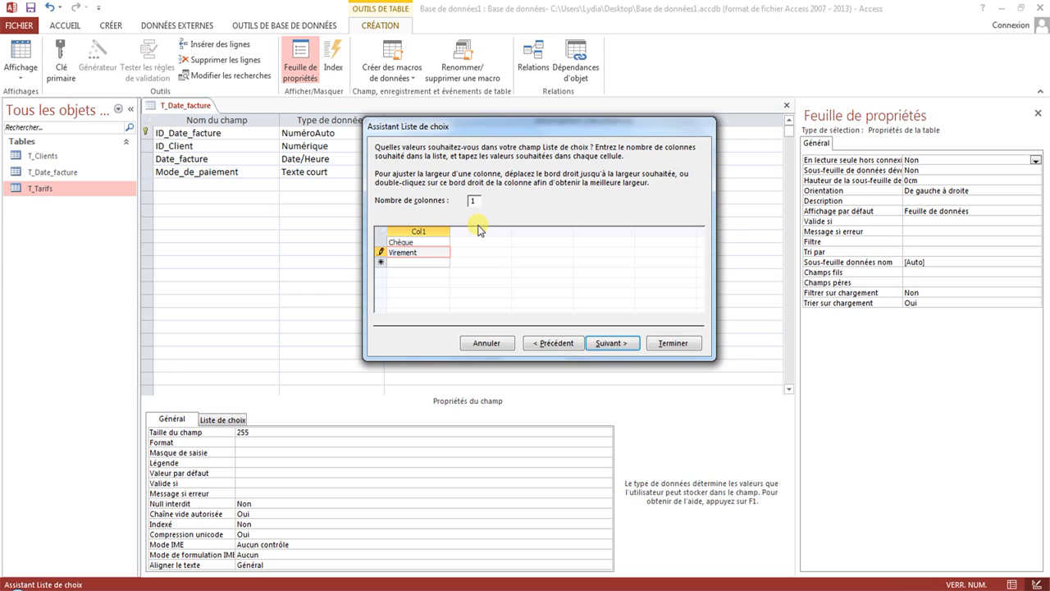
key("Return")
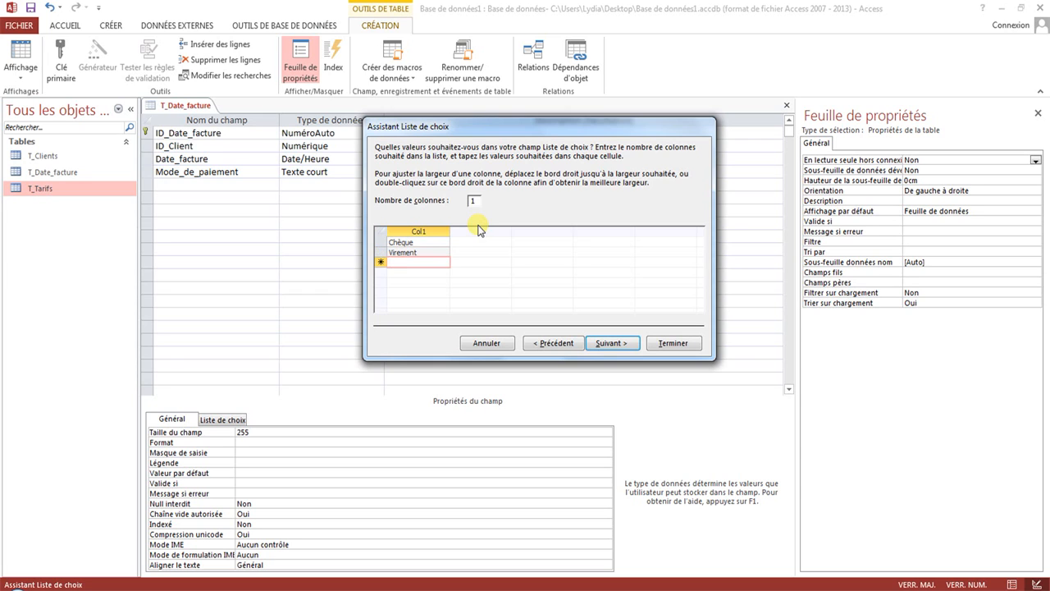
type("Esp")
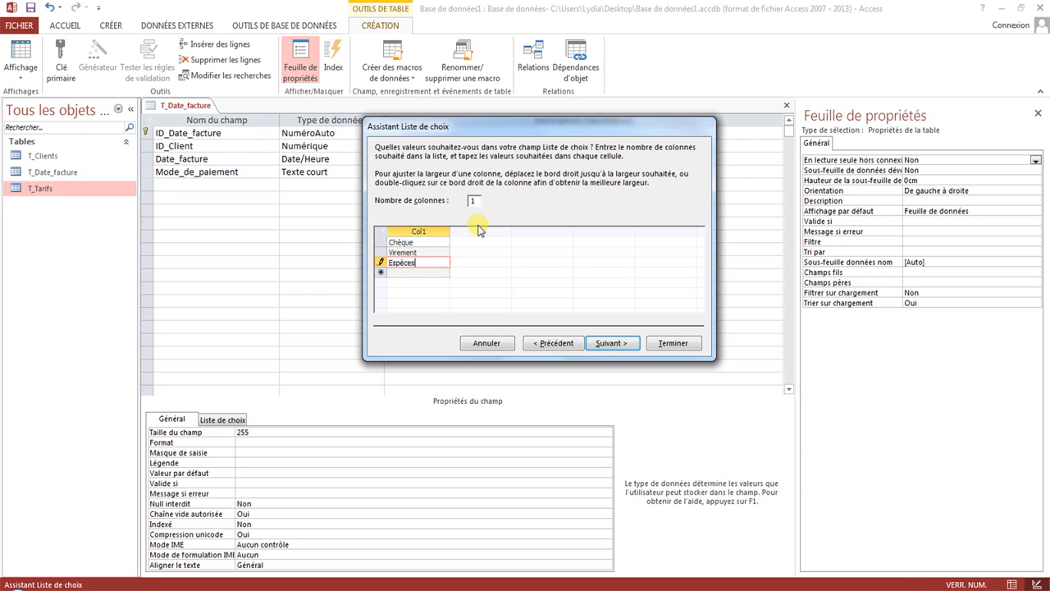
type("èces")
key("Return")
key("Caps_Lock")
type("CESU")
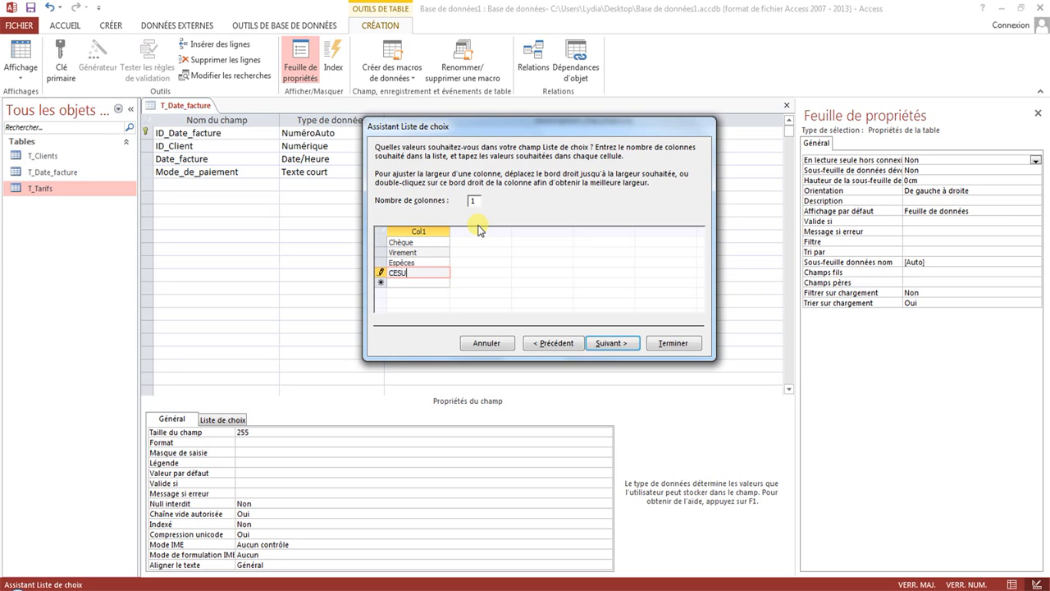
key("Caps_Lock")
Limit the Mode_de_paiement entries to the list and finish the lookup wizard
left_click(609, 342)
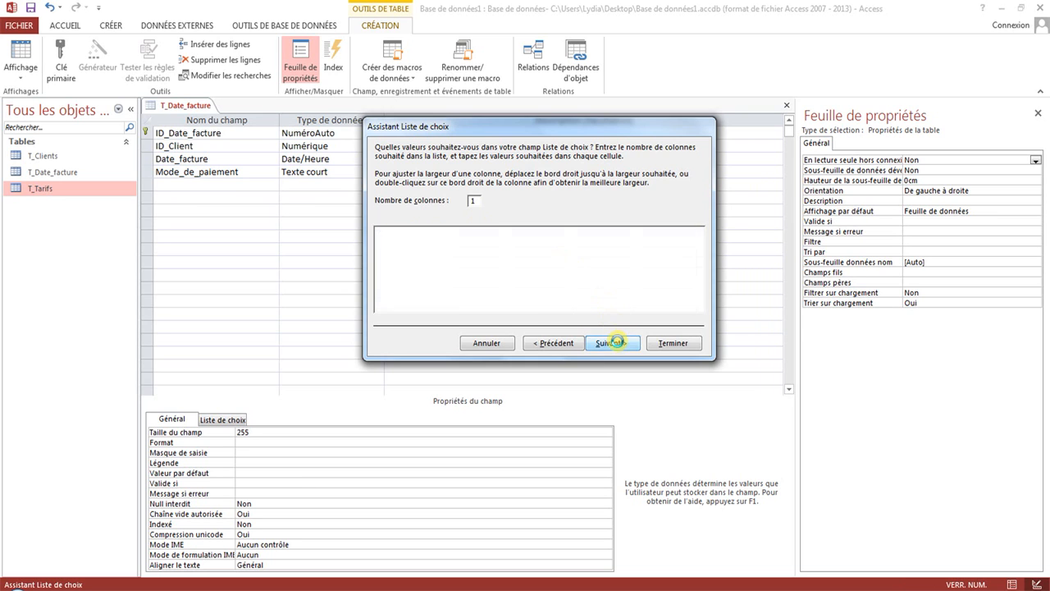
left_click(510, 200)
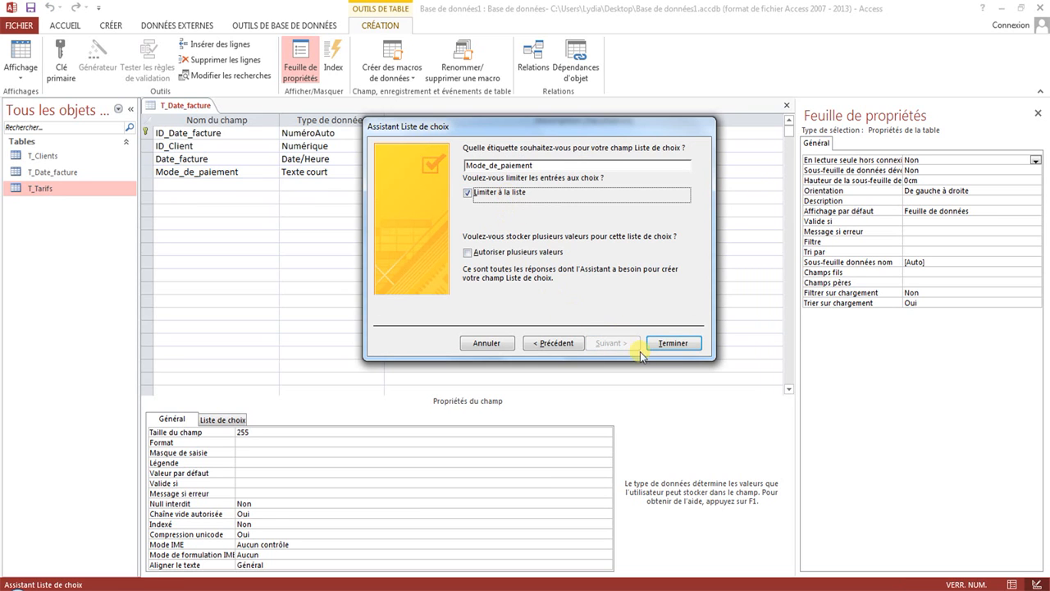
left_click(670, 343)
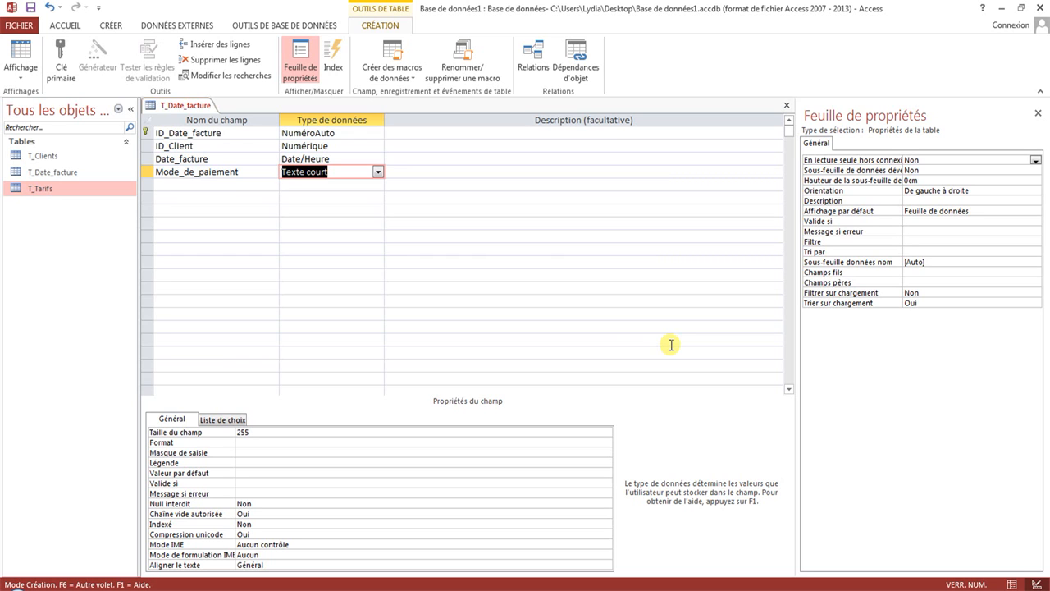
Close the T_Date_facture table and save its structure changes
right_click(197, 106)
left_click(230, 130)
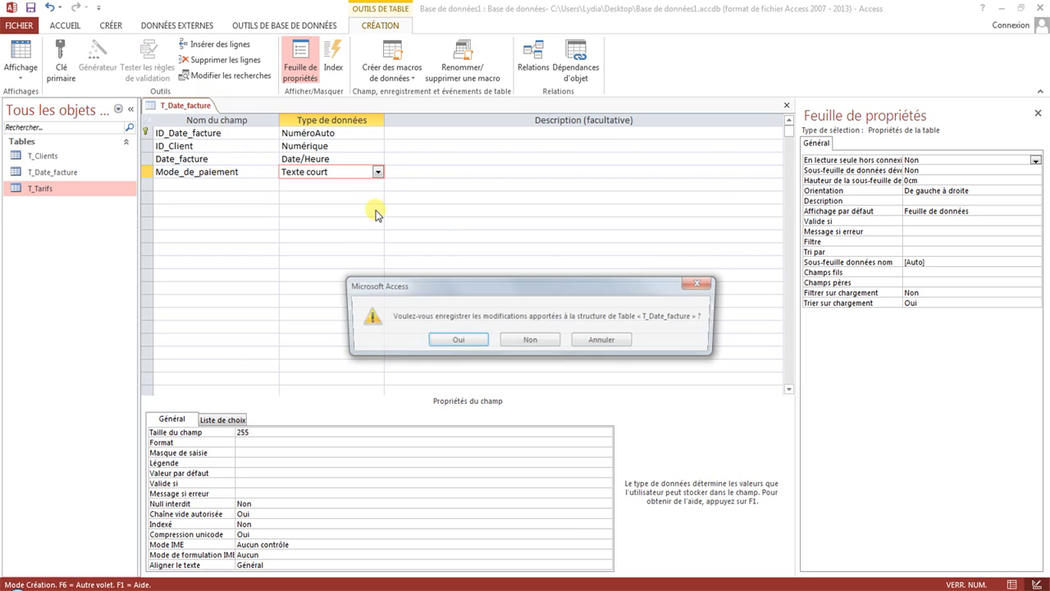
left_click(471, 339)
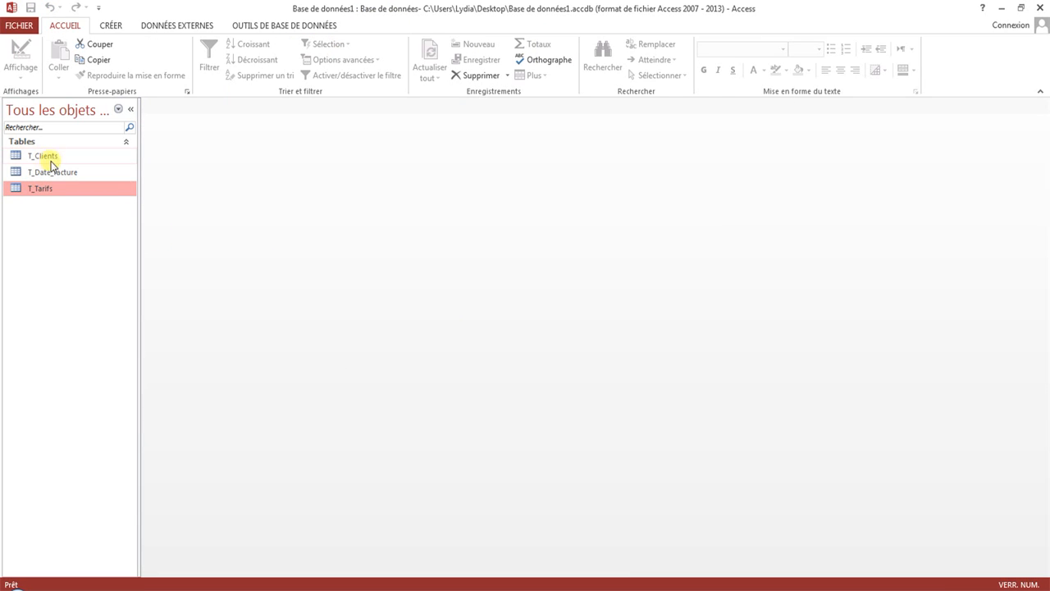
Create a new table, switch it to design view and save it as T_factures
left_click(106, 25)
left_click(78, 59)
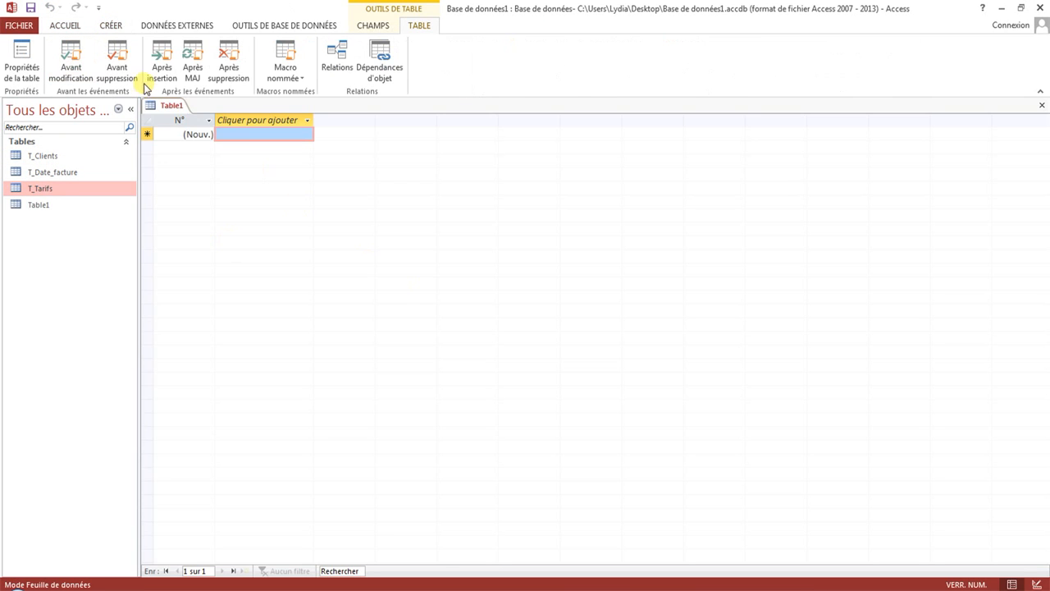
right_click(170, 105)
left_click(210, 169)
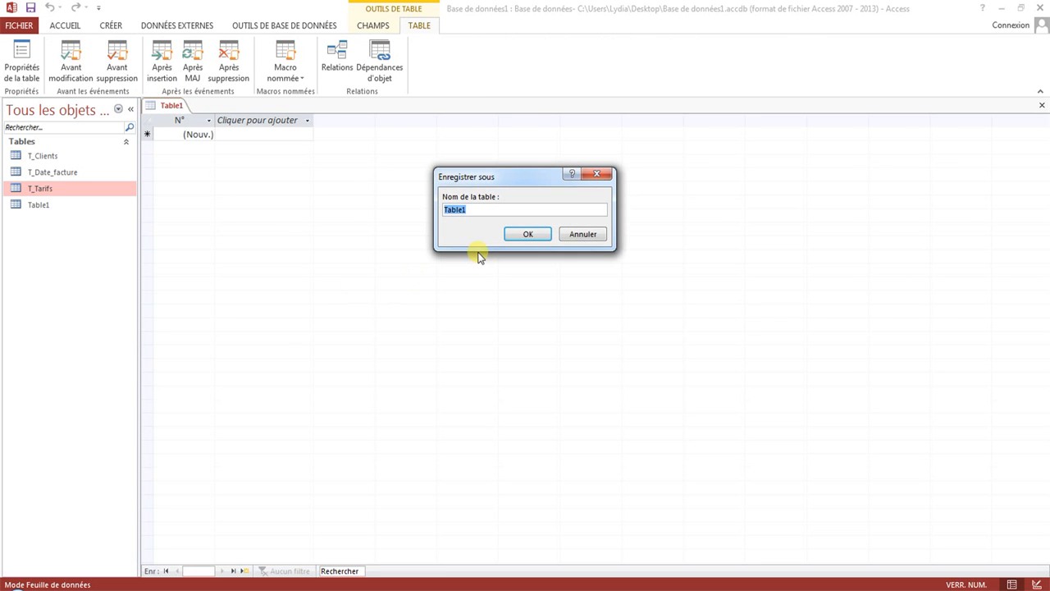
type("T")
left_click(532, 238)
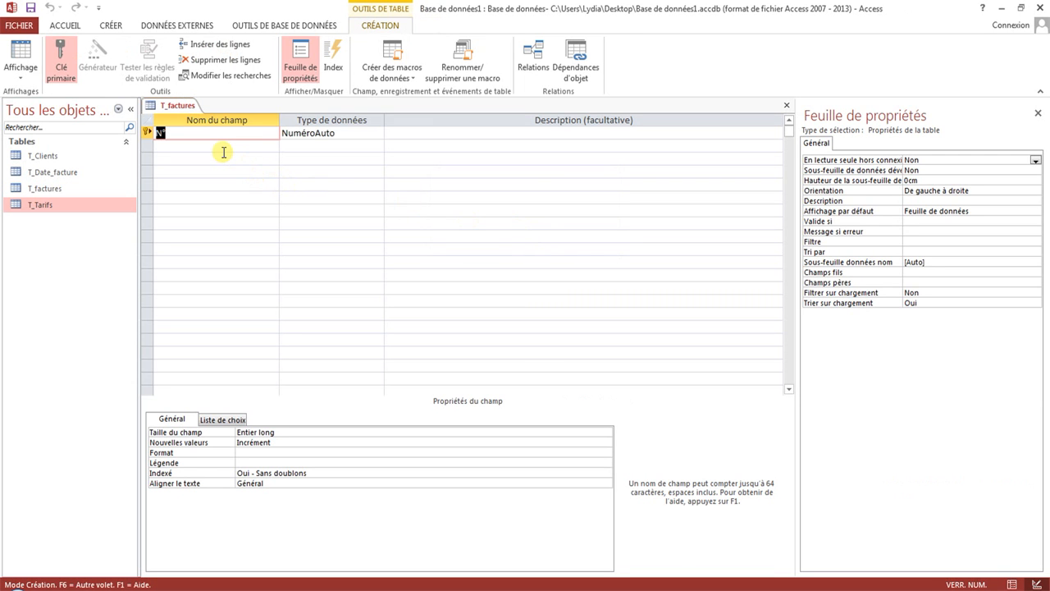
Rename the primary key field of T_factures to ID_Facture
key("BackSpace")
key("Caps_Lock")
type("ID")
key("Caps_Lock")
type("_")
key("Caps_Lock")
type("F")
key("Caps_Lock")
type("acture")
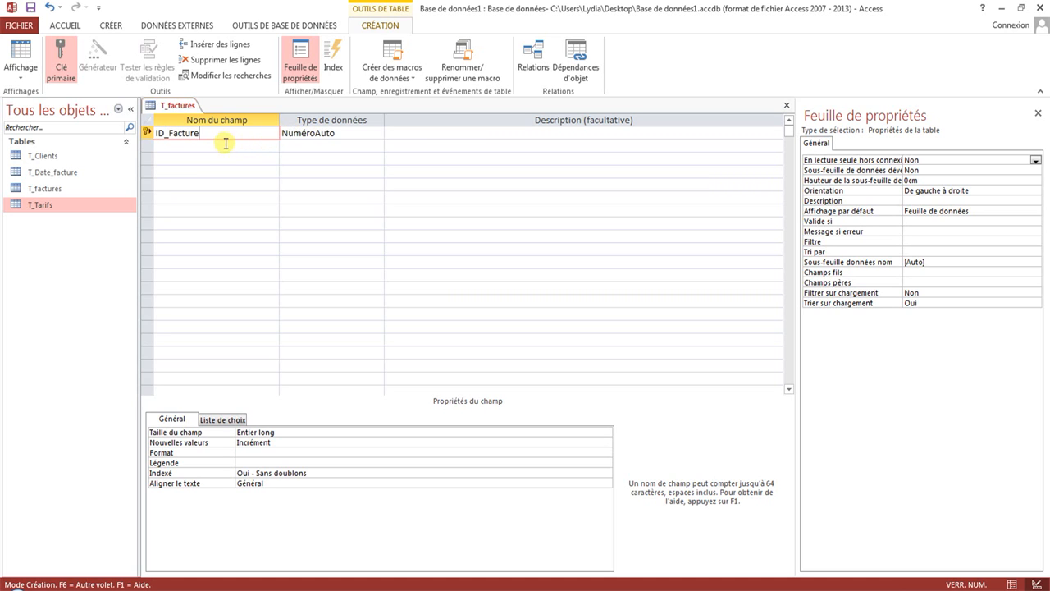
Add an ID_Date_facture field with the Numérique data type and set its index to Oui - Avec doublons
left_click(225, 145)
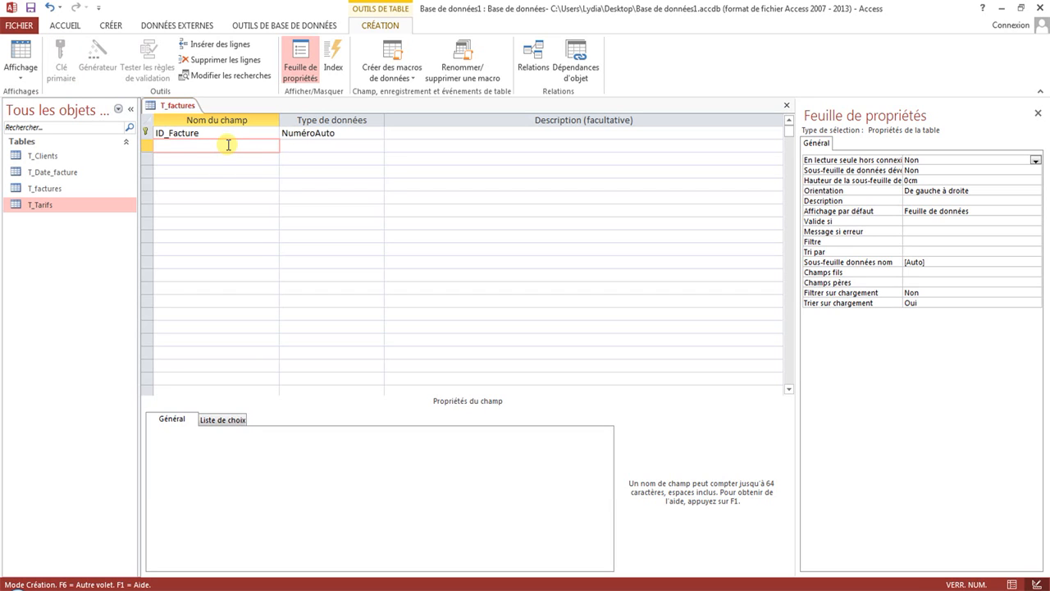
key("Caps_Lock")
key("Caps_Lock")
type("ID_Date_facture")
key("Tab")
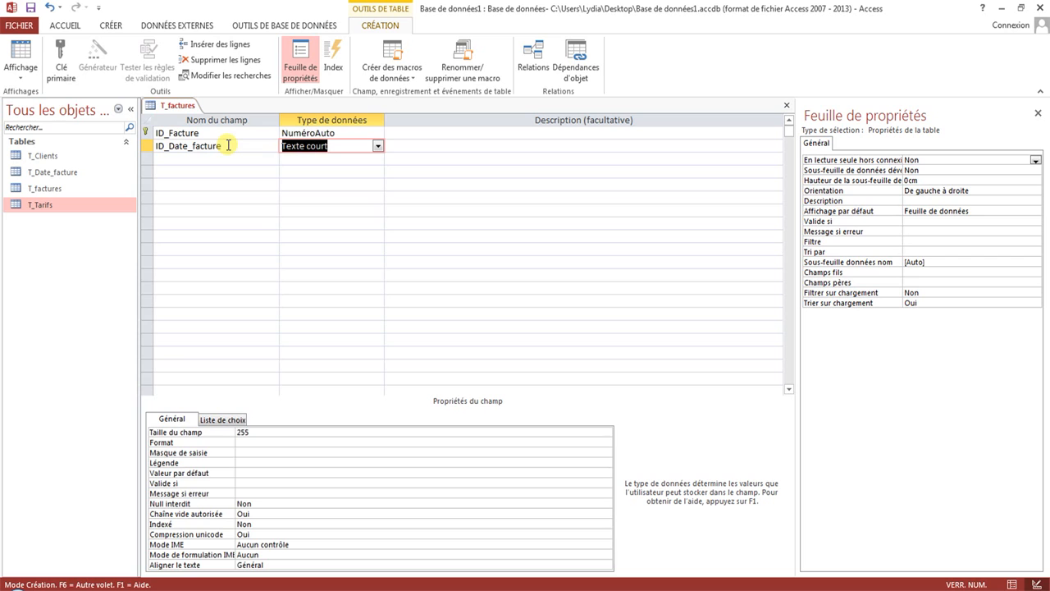
left_click(378, 146)
left_click(353, 185)
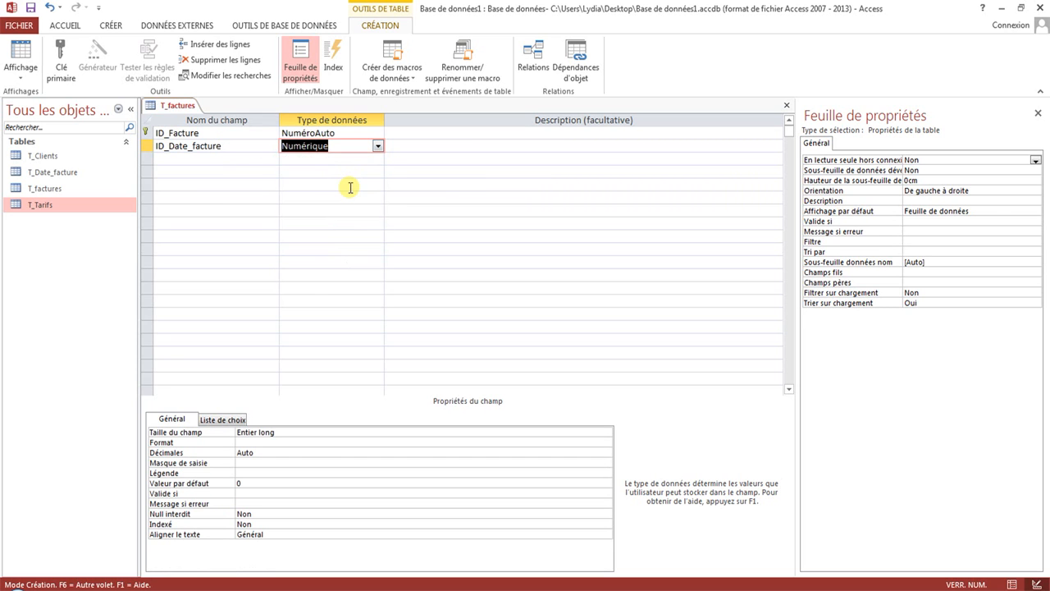
left_click(256, 525)
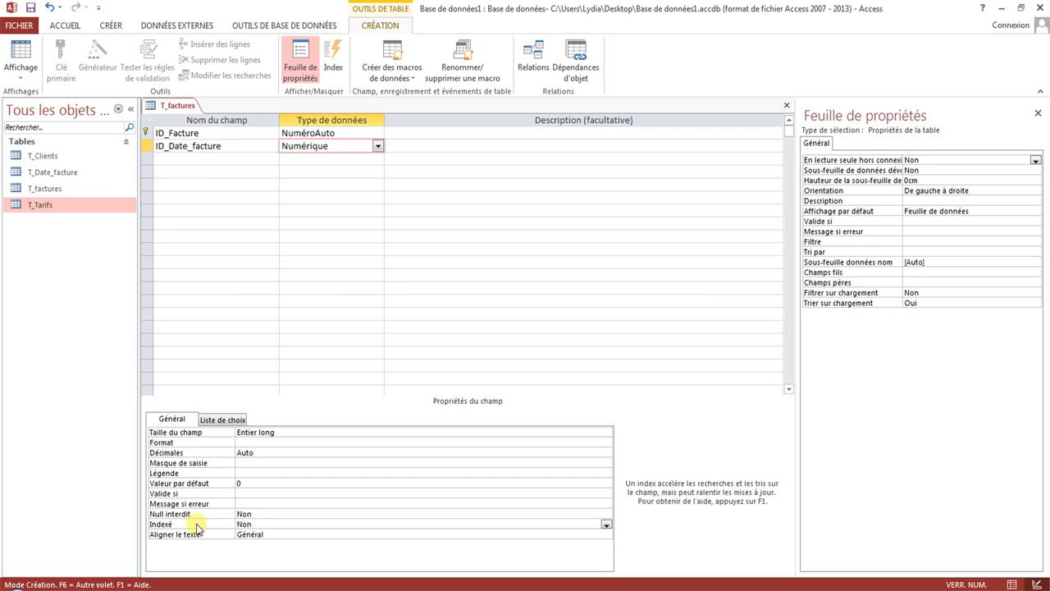
left_click(605, 525)
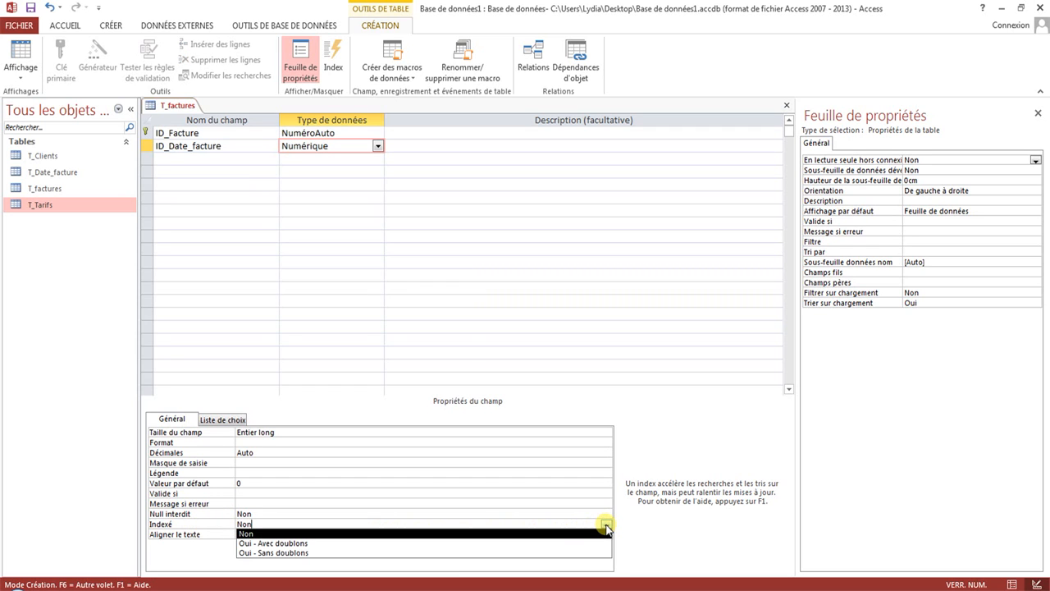
left_click(368, 543)
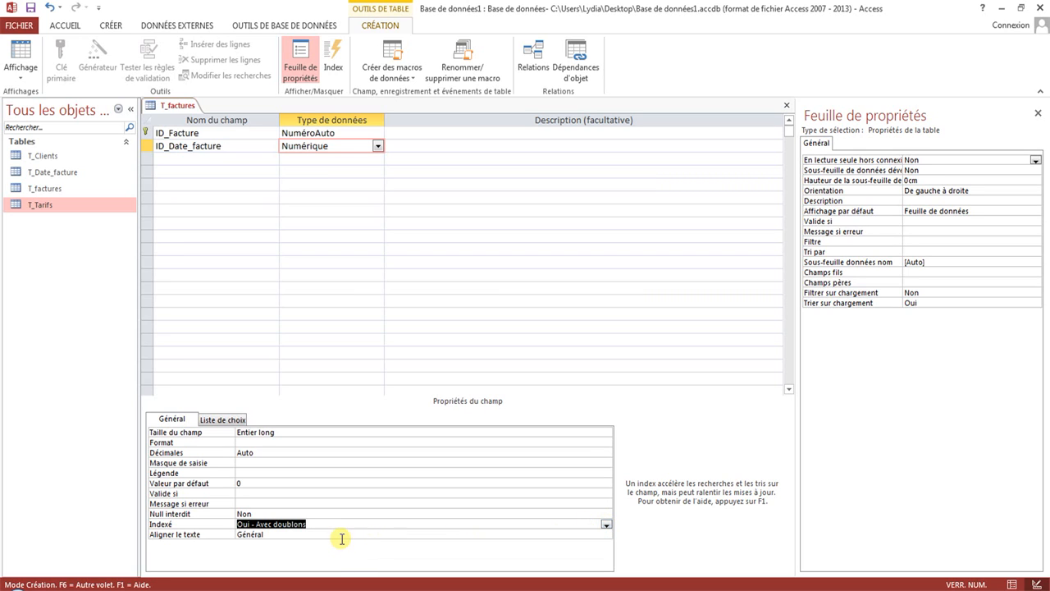
Add an ID_Tarif field with the Numérique data type and set its index to Oui - Avec doublons
left_click(208, 158)
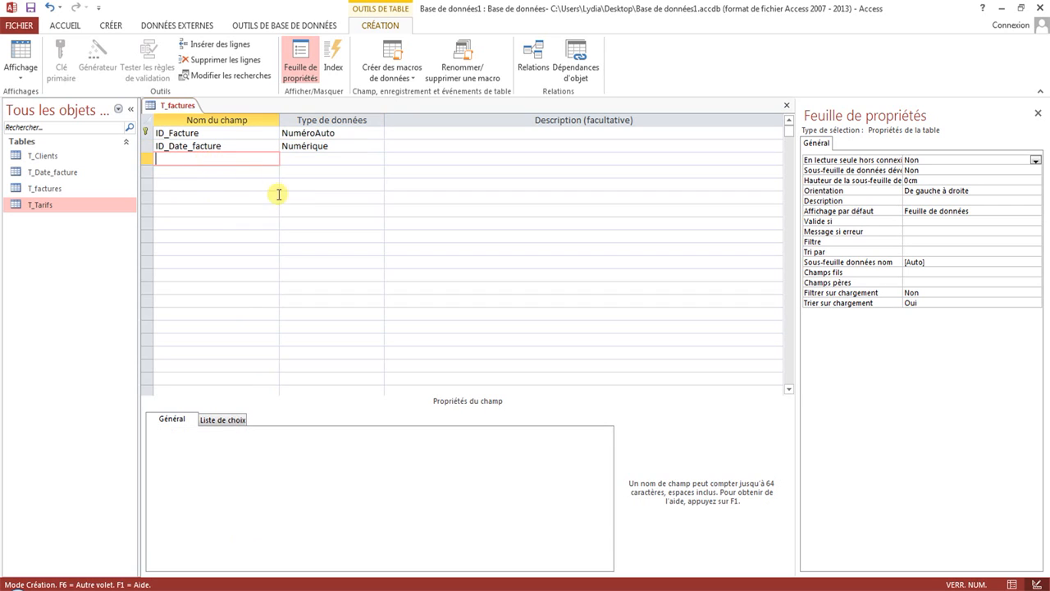
type("ID_Tarif")
left_click(332, 158)
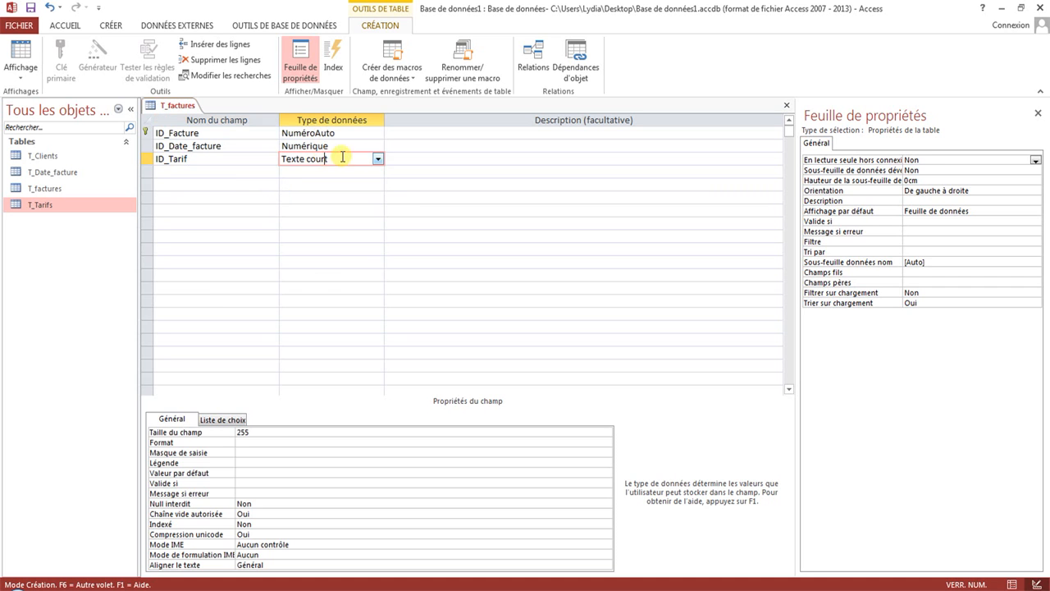
left_click(377, 158)
left_click(345, 198)
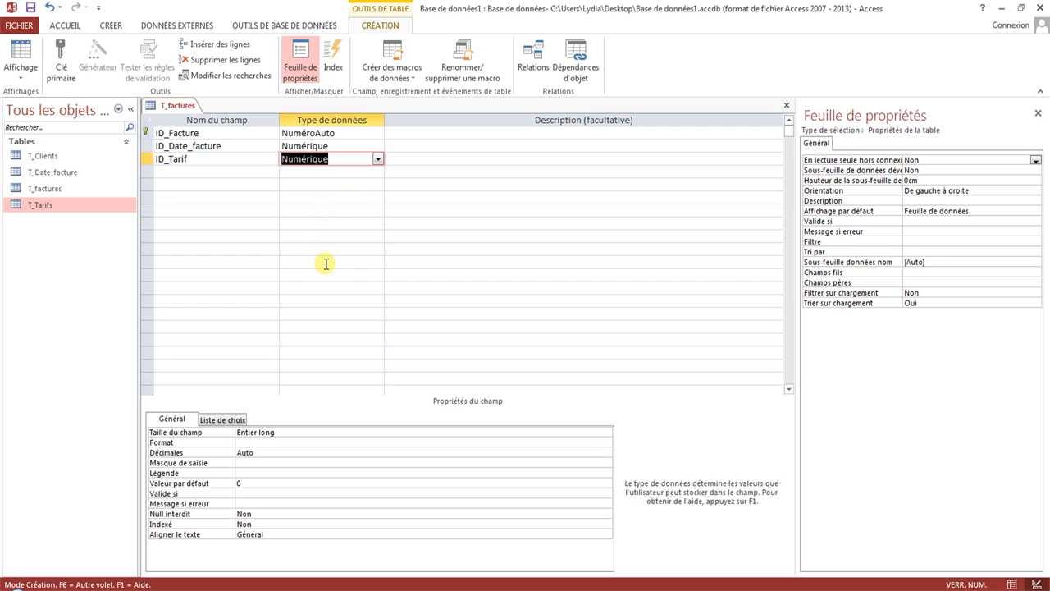
left_click(276, 525)
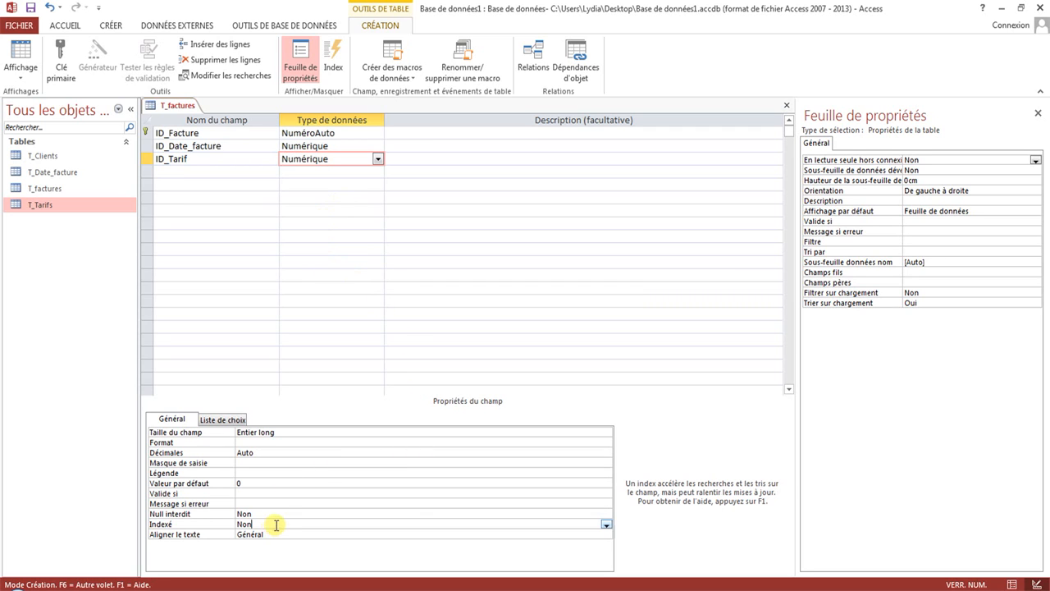
left_click(606, 525)
left_click(319, 544)
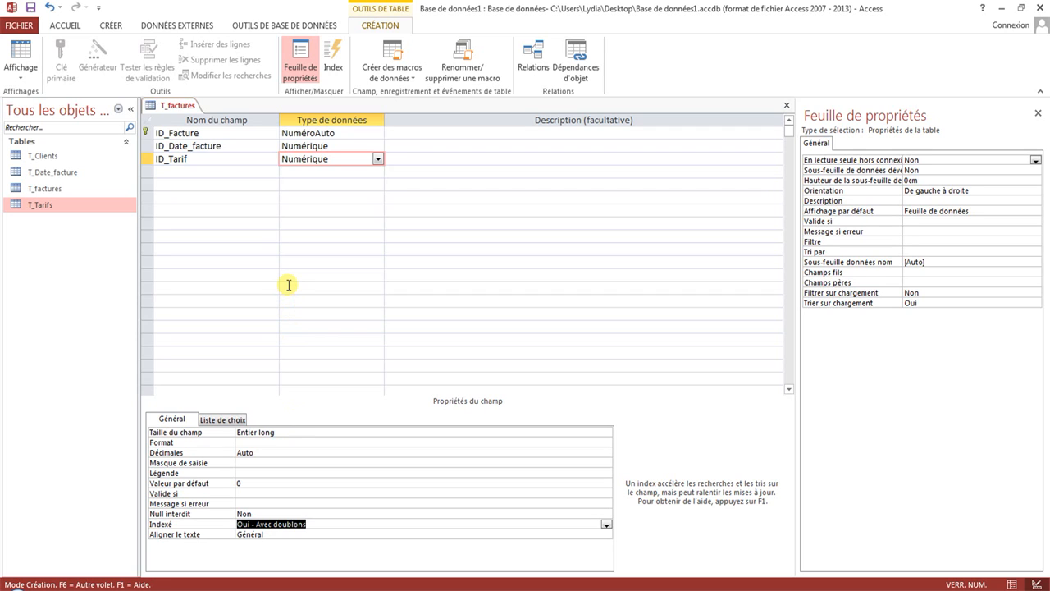
Add a Désignation field with the Texte court data type below ID_Tarif
left_click(242, 171)
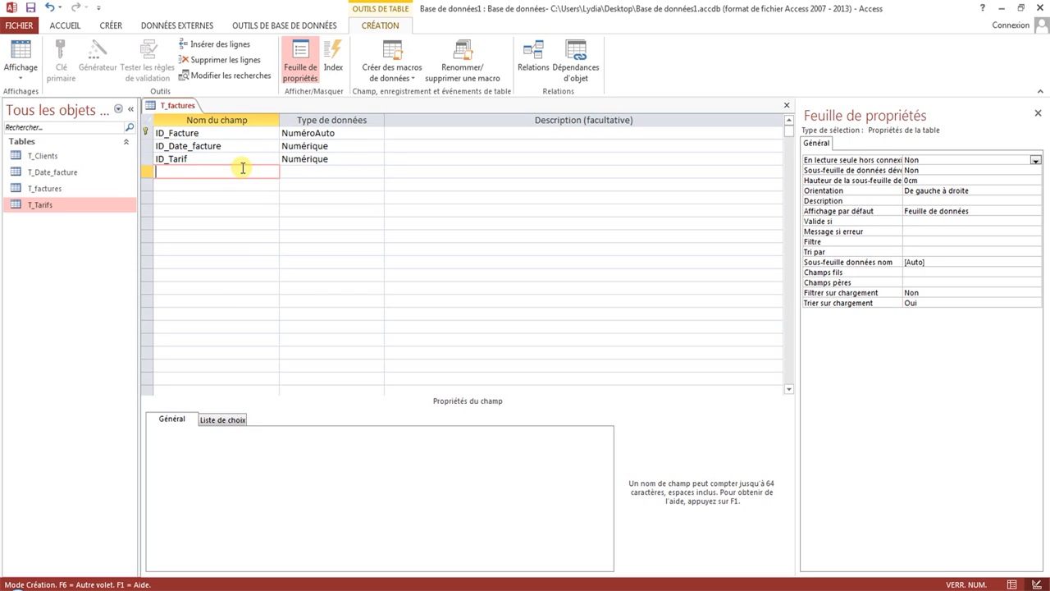
type("Désignation")
key("Tab")
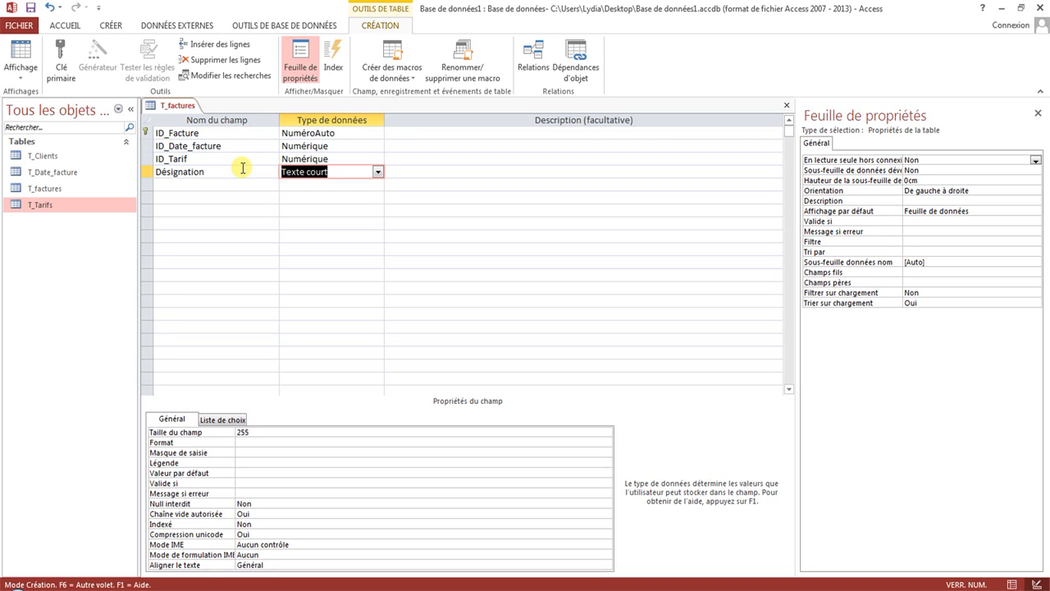
key("Down")
key("Left")
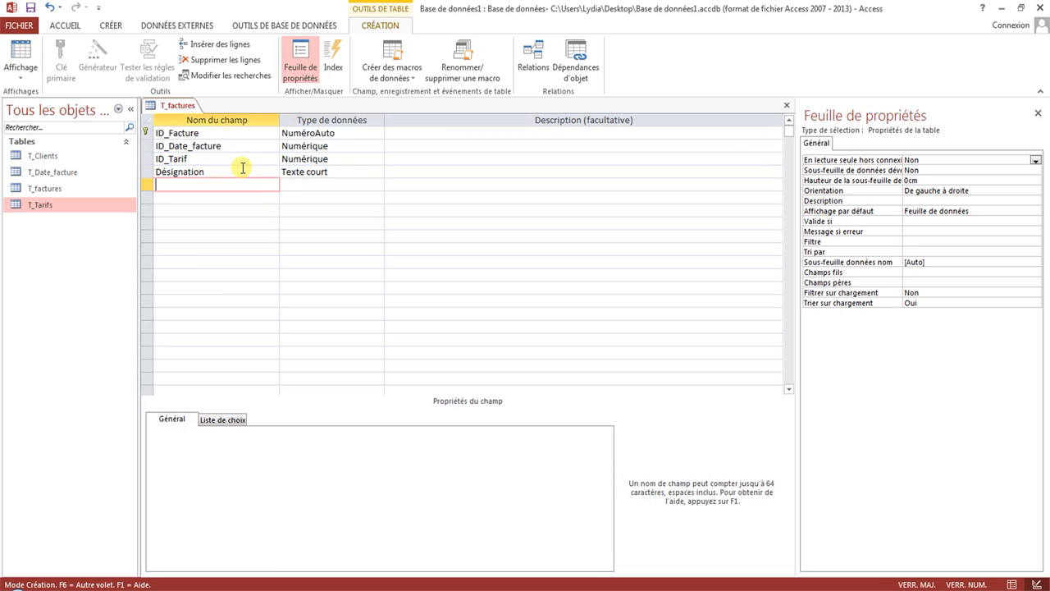
Add a Quantité field with the Numérique data type below Désignation
type("Quantité")
key("Tab")
left_click(379, 185)
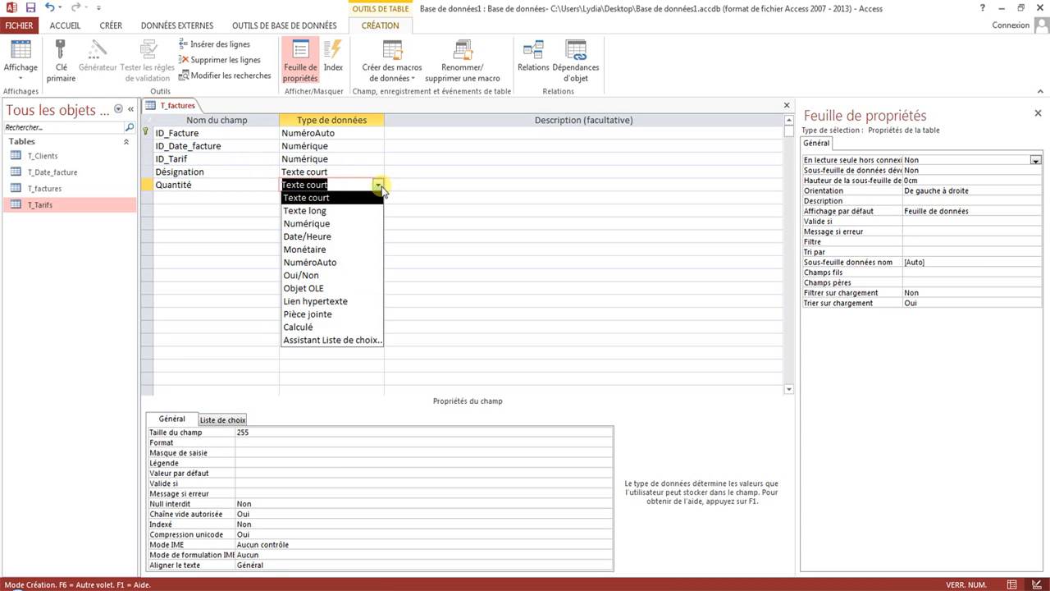
left_click(353, 224)
Add a Prix_unitaire field with the Monétaire data type below Quantité
left_click(204, 197)
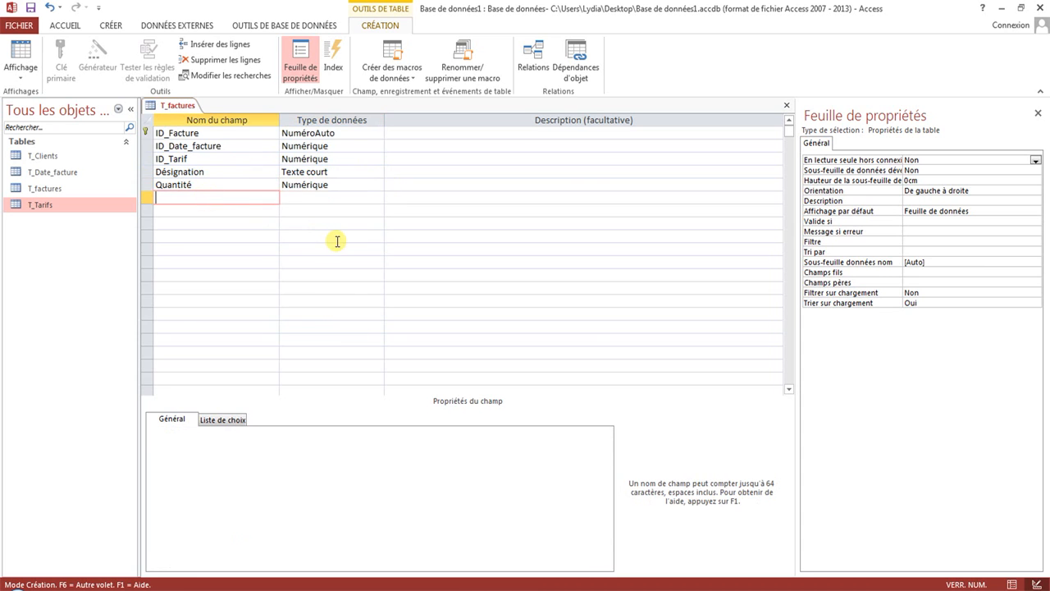
type("Prix_unitaire")
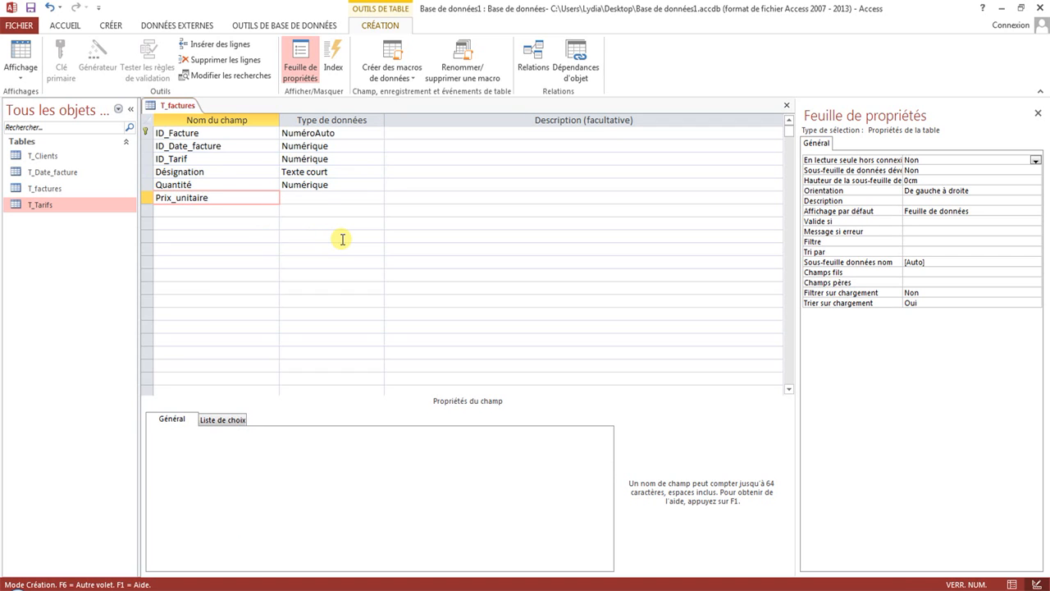
key("Tab")
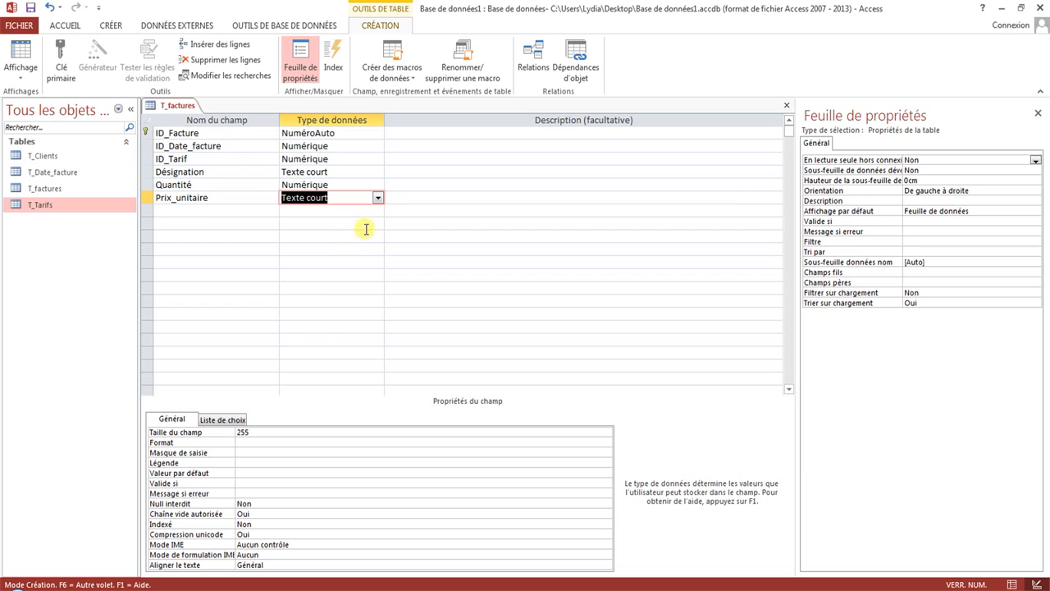
left_click(377, 197)
left_click(353, 261)
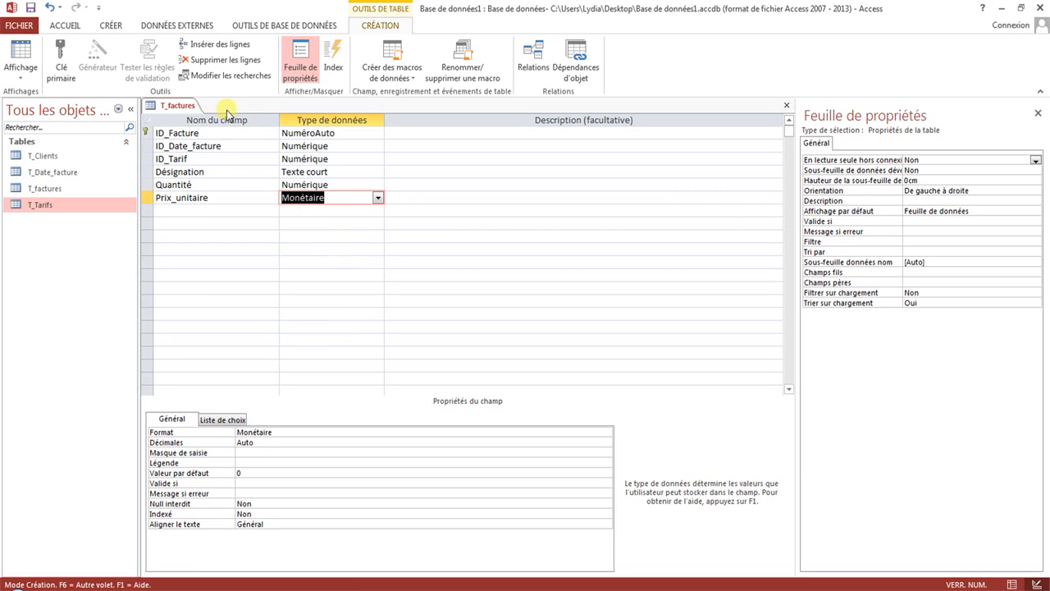
Close the T_factures table and save the changes to its structure
right_click(174, 105)
left_click(204, 131)
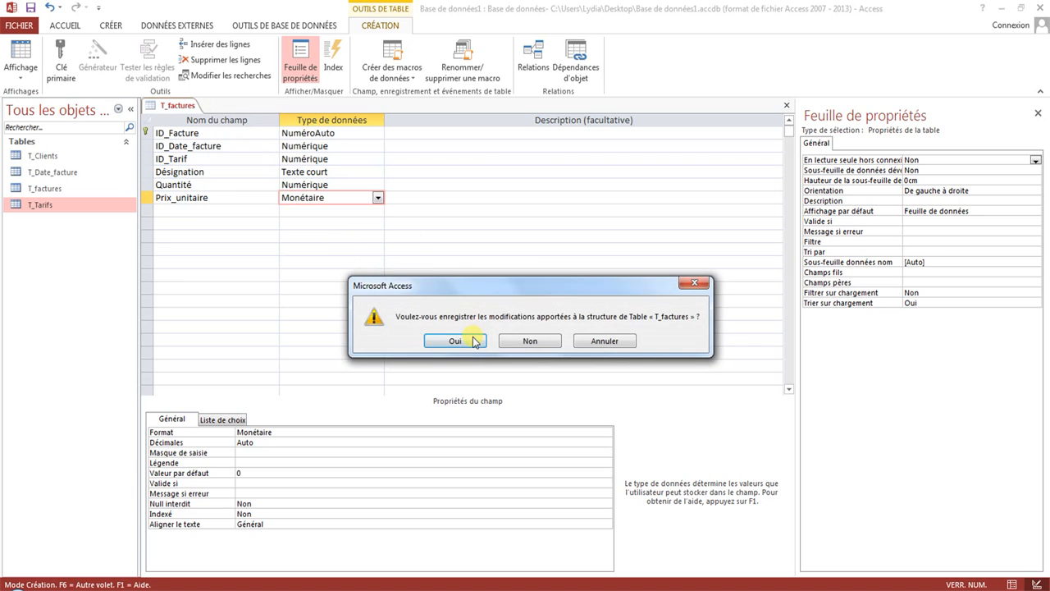
left_click(474, 338)
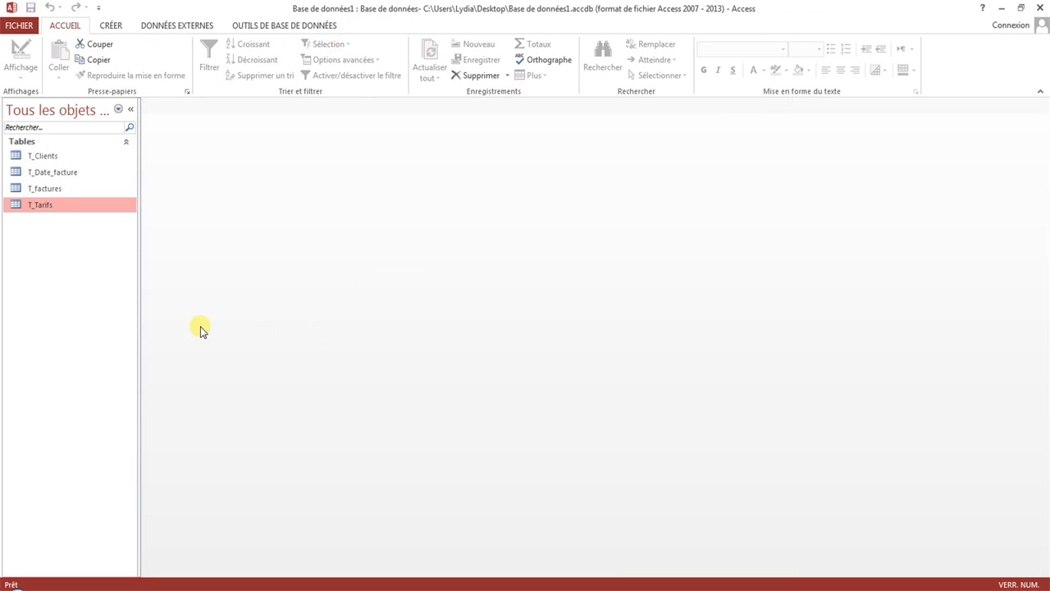
Open the T_Clients table and fit its column widths to their contents, from ID_Client through Email
double_click(61, 160)
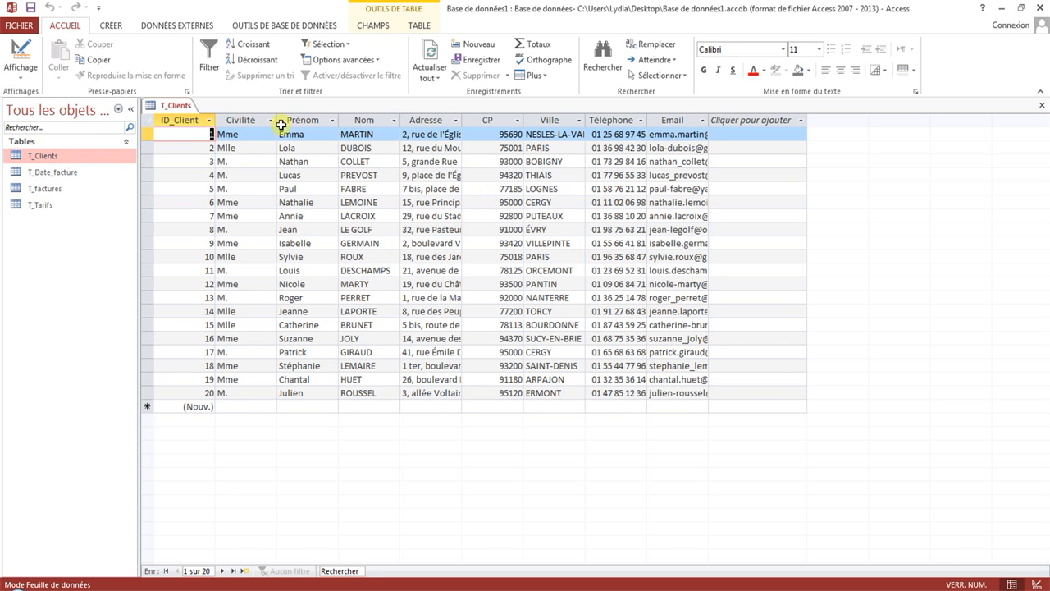
left_click_drag(215, 121, 365, 120)
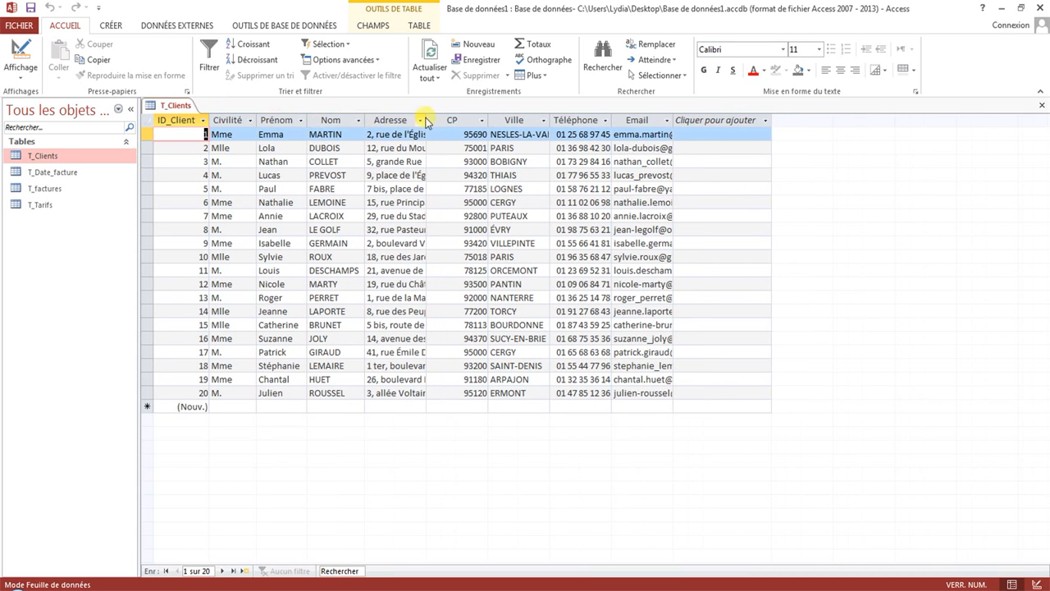
left_click(420, 120)
key("Escape")
left_click(402, 162)
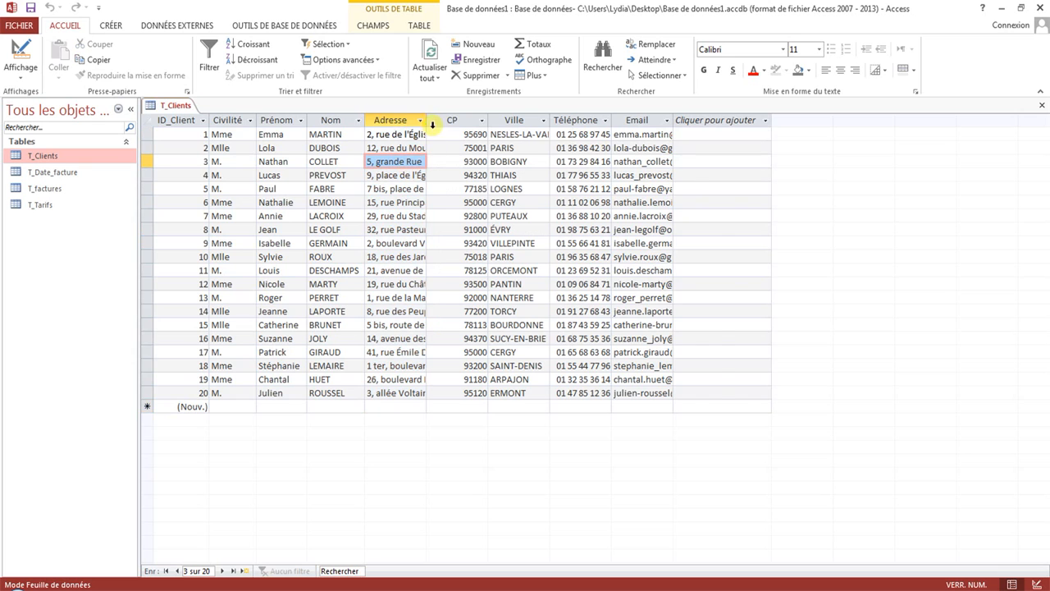
double_click(431, 121)
double_click(545, 118)
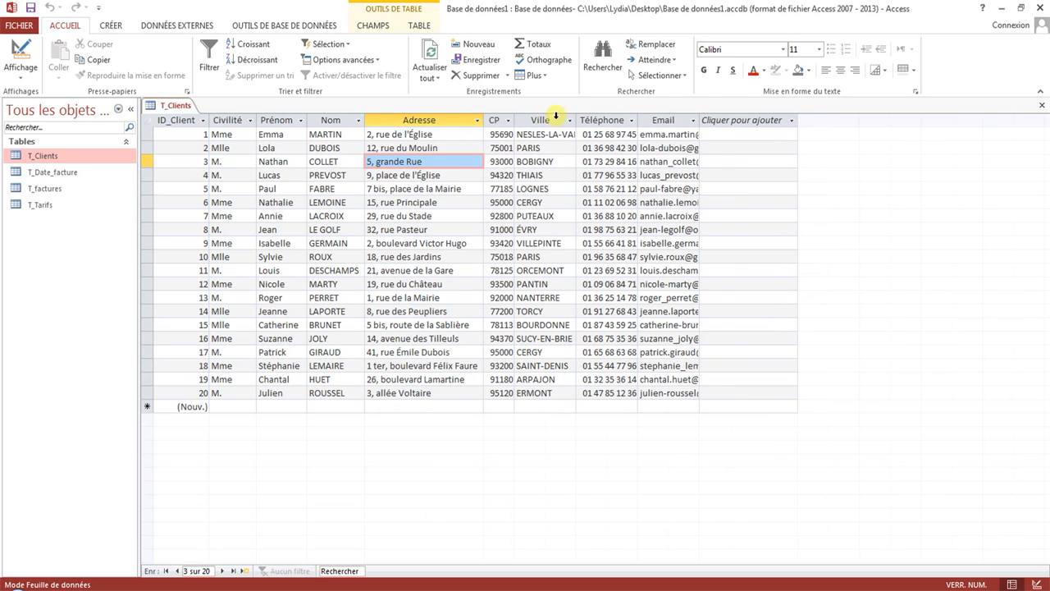
double_click(576, 118)
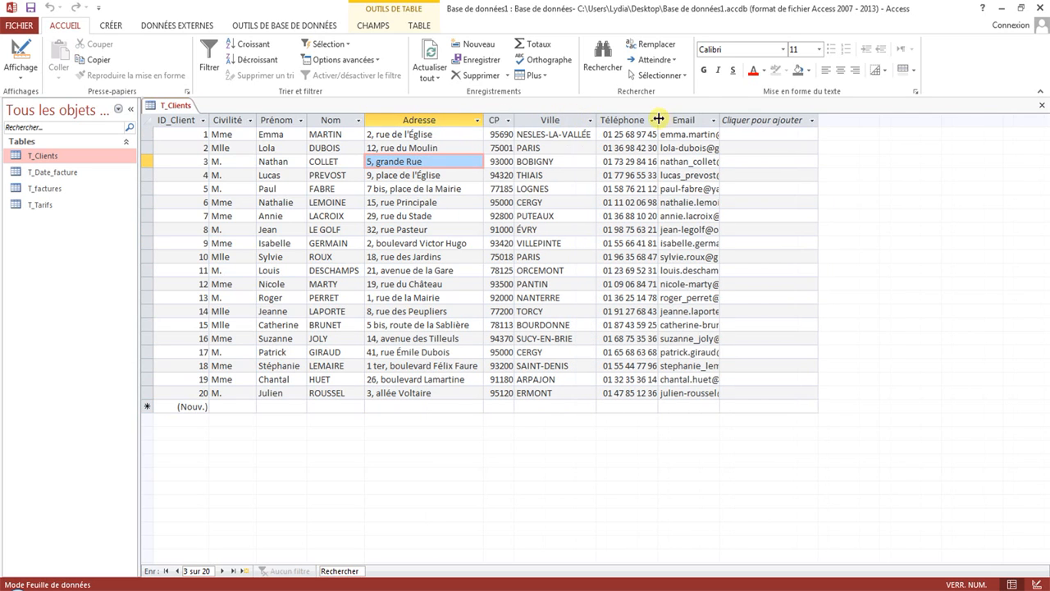
double_click(719, 119)
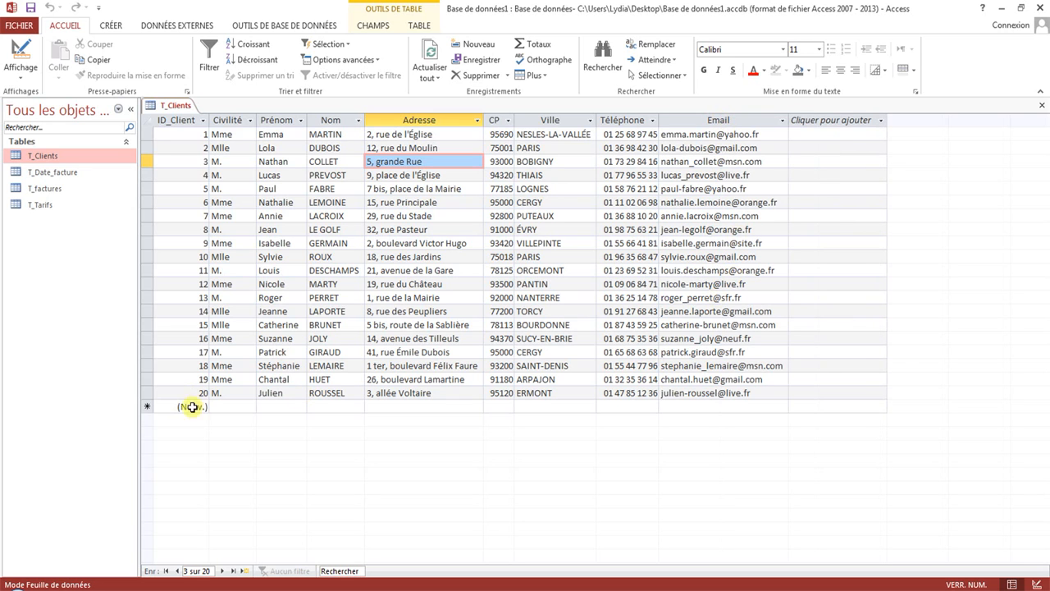
Close the T_Clients table and save its layout changes
right_click(185, 105)
left_click(211, 126)
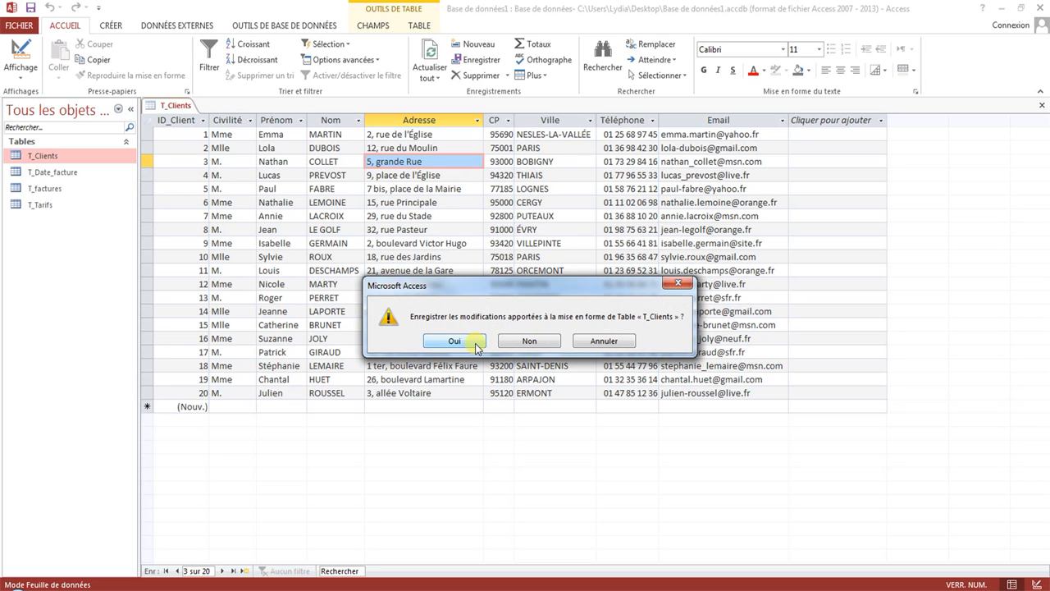
left_click(476, 347)
Open the T_Date_facture table and fit all its column widths so the full field names show
double_click(64, 173)
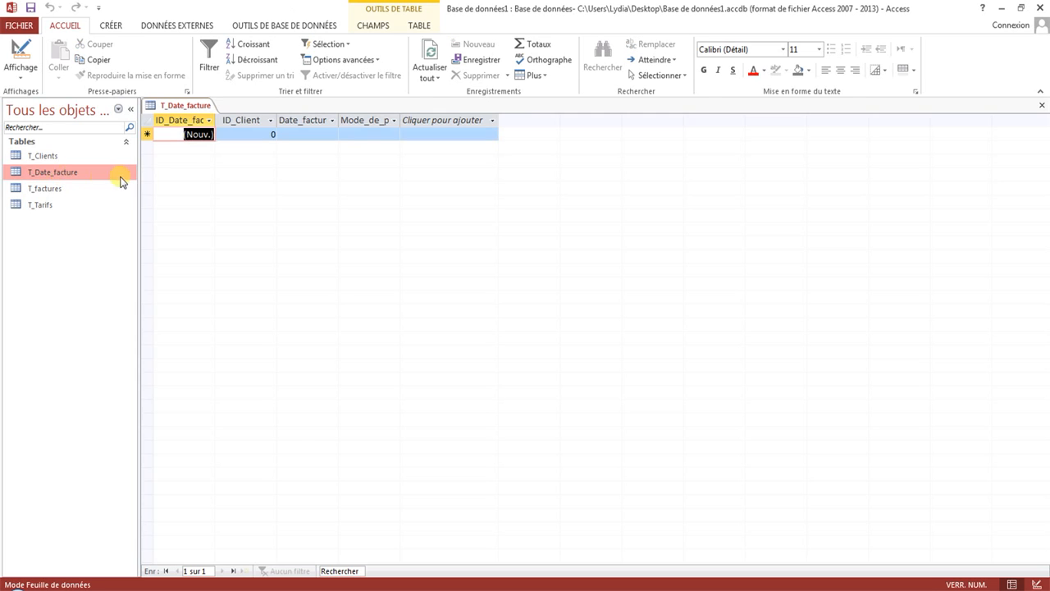
double_click(216, 121)
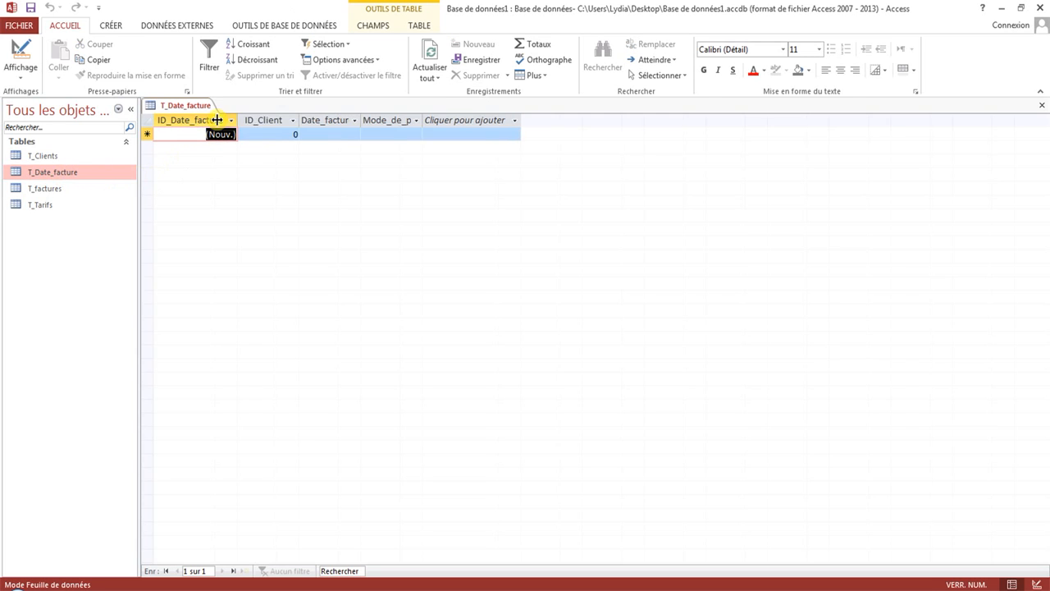
double_click(300, 120)
double_click(356, 119)
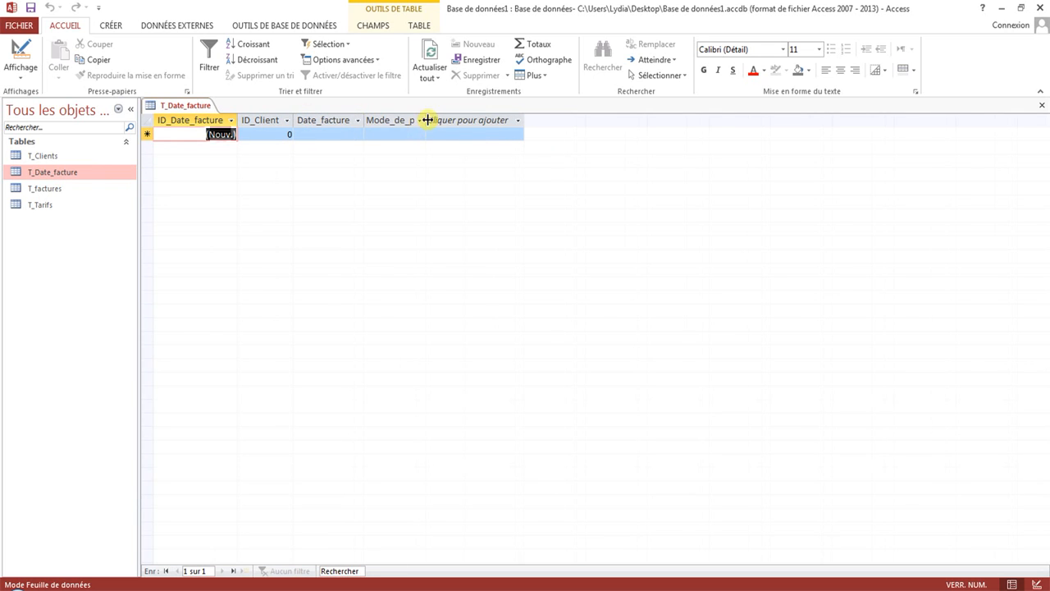
double_click(425, 121)
Close the T_Date_facture table and save its layout changes
right_click(168, 105)
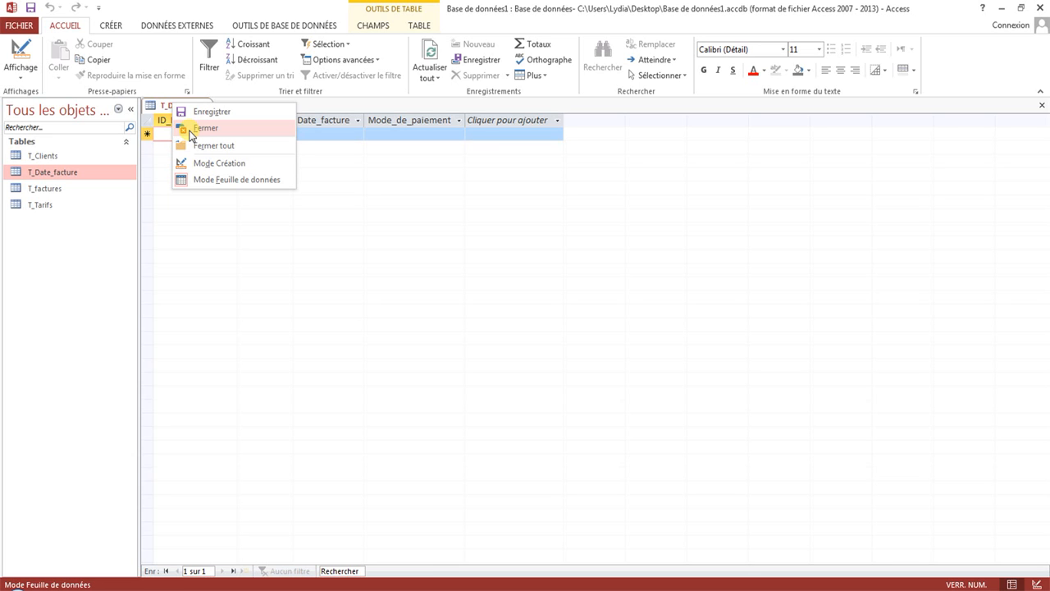
left_click(190, 131)
left_click(461, 345)
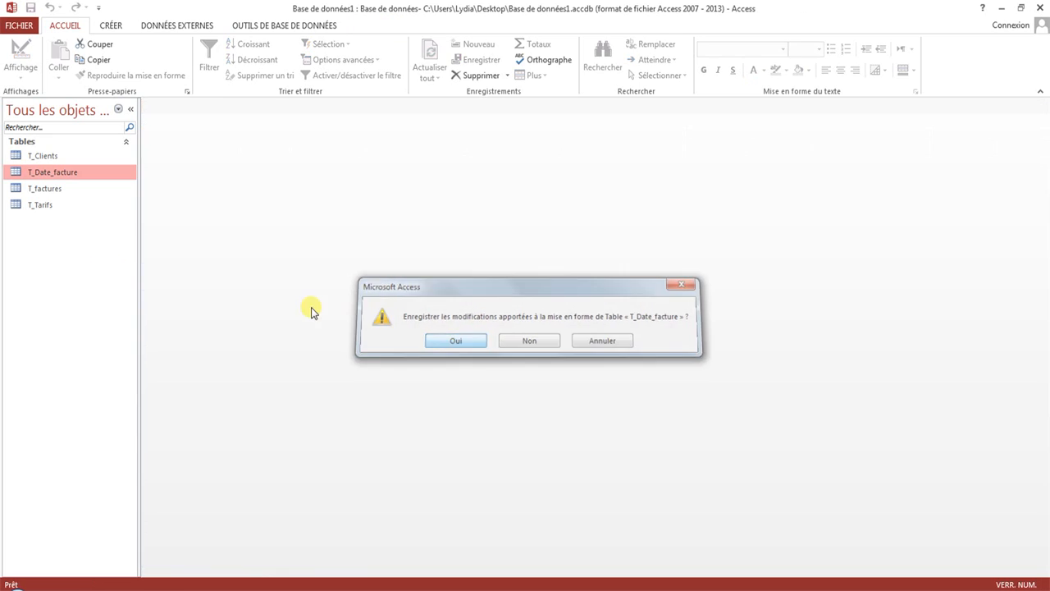
Open the T_factures table and fit the column widths from ID_Date_facture through Prix_unitaire to their field names
double_click(45, 190)
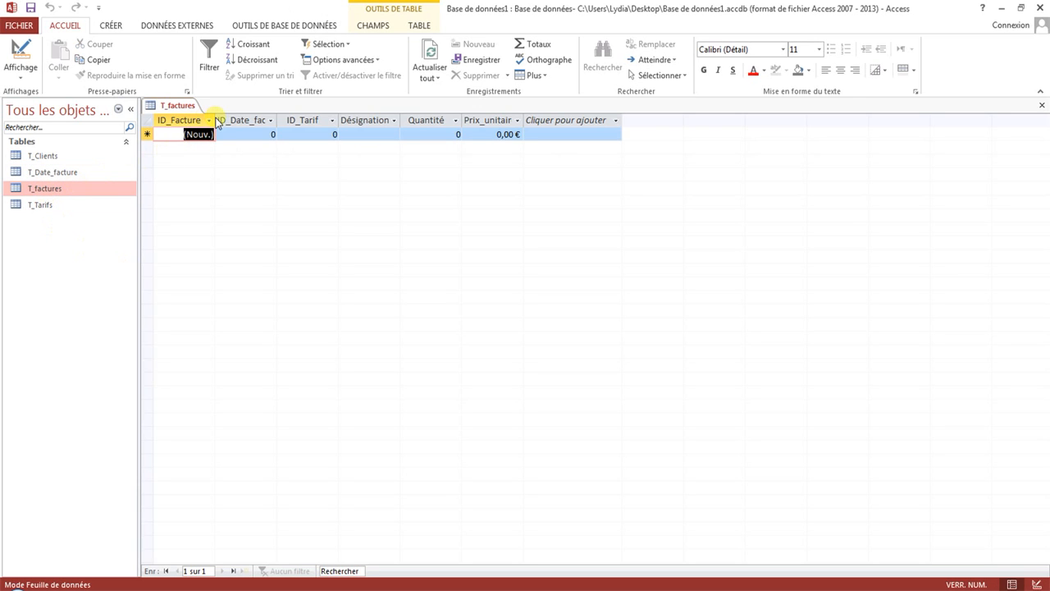
double_click(277, 120)
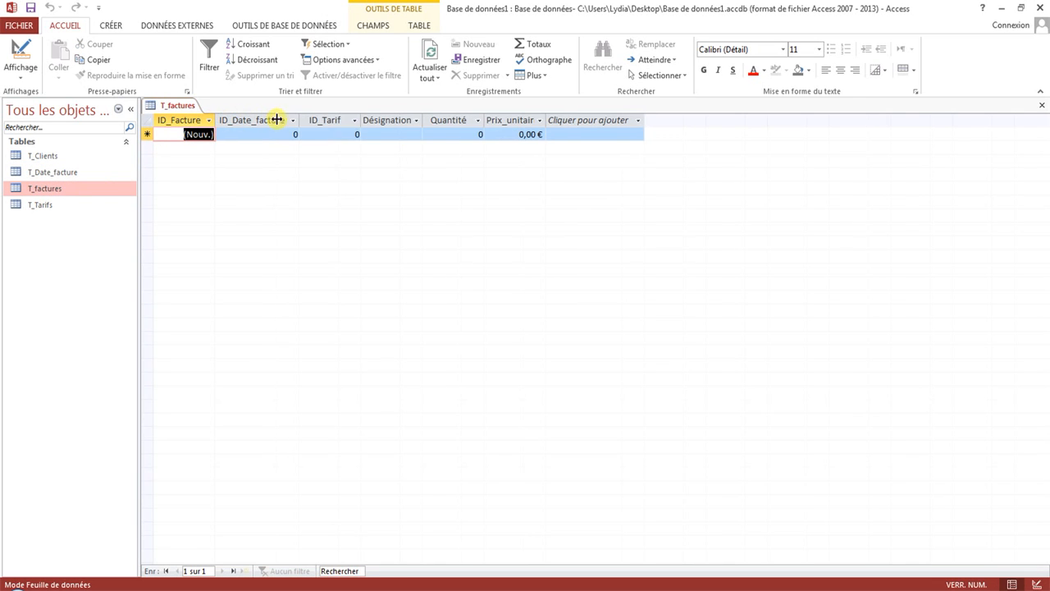
double_click(361, 120)
double_click(412, 120)
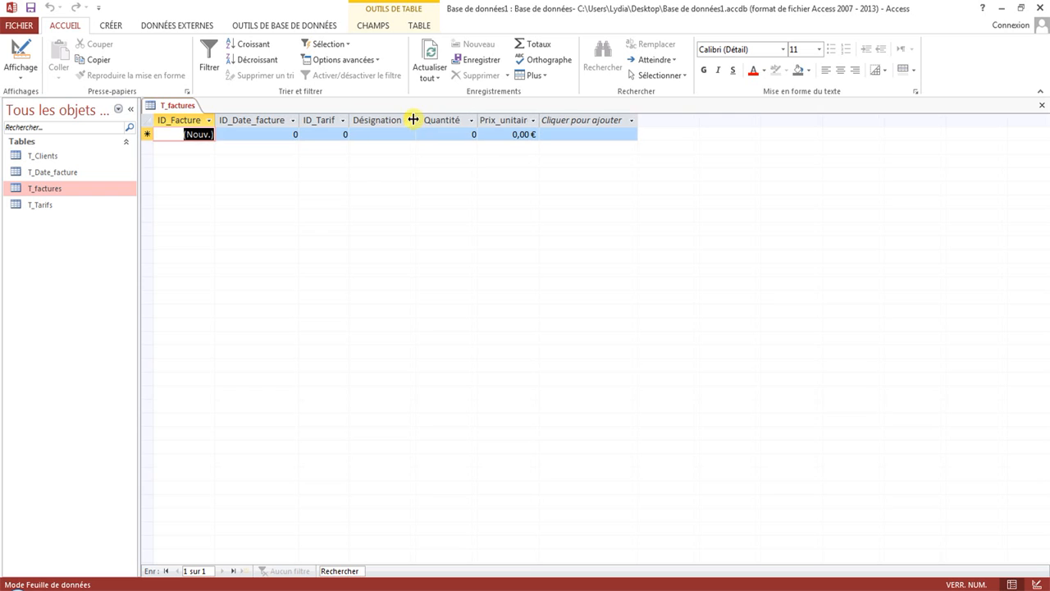
double_click(476, 120)
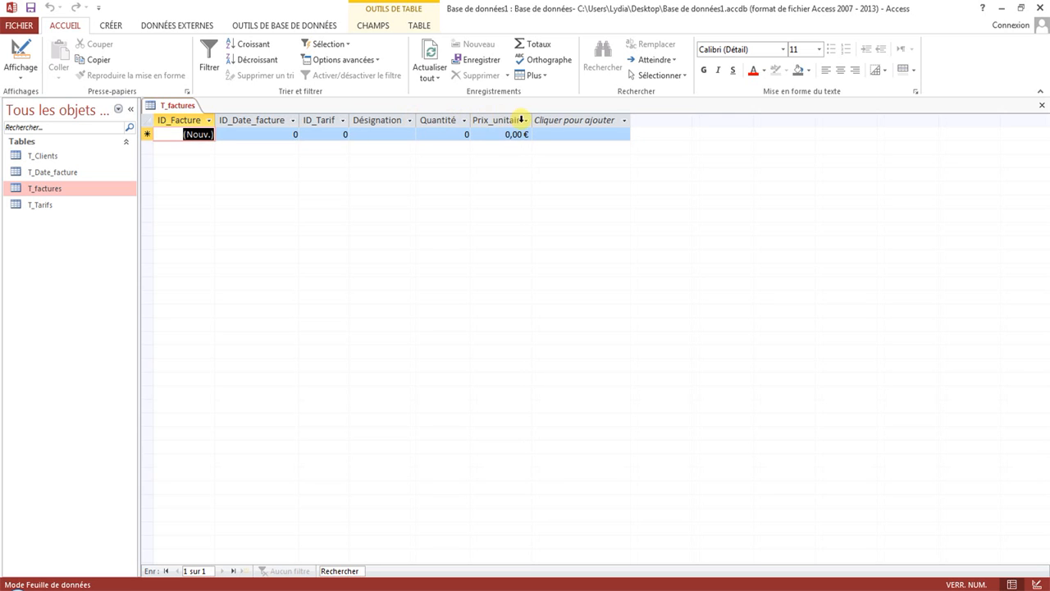
double_click(532, 120)
double_click(532, 120)
left_click(535, 119)
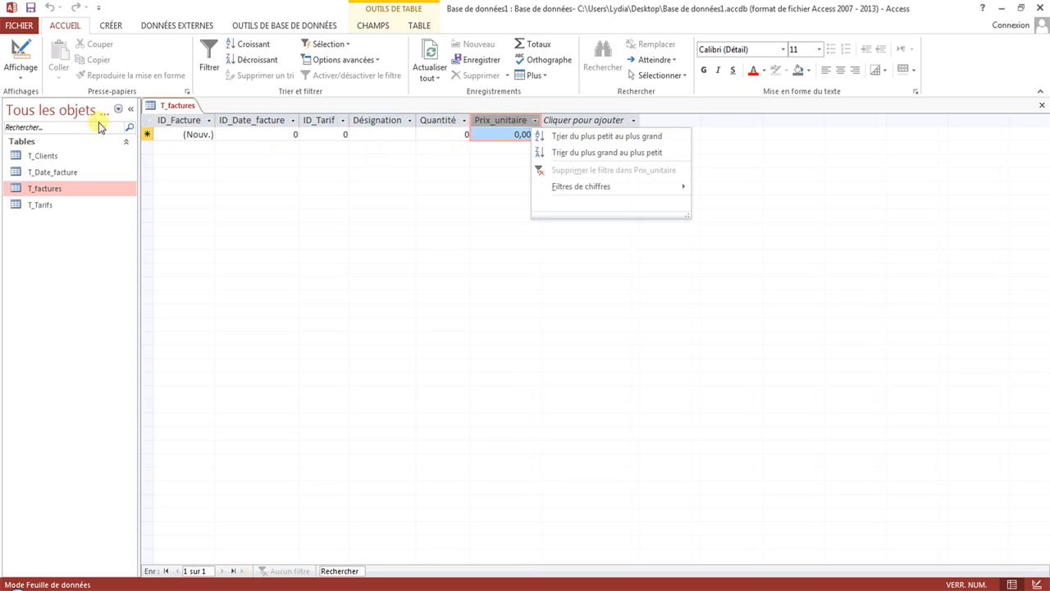
Close the T_factures table and save its layout changes
left_click(182, 107)
left_click(205, 133)
left_click(458, 339)
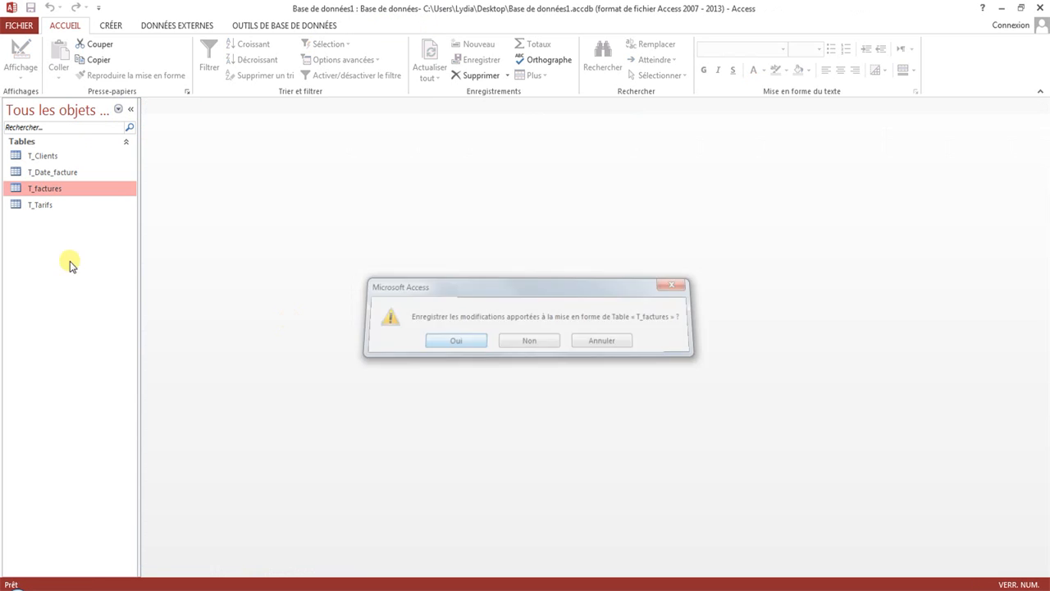
Open the T_Tarifs table and fit the widths of the ID_Tarifs, Désignation and Prix_unitaire columns to their contents
left_click(56, 205)
double_click(55, 207)
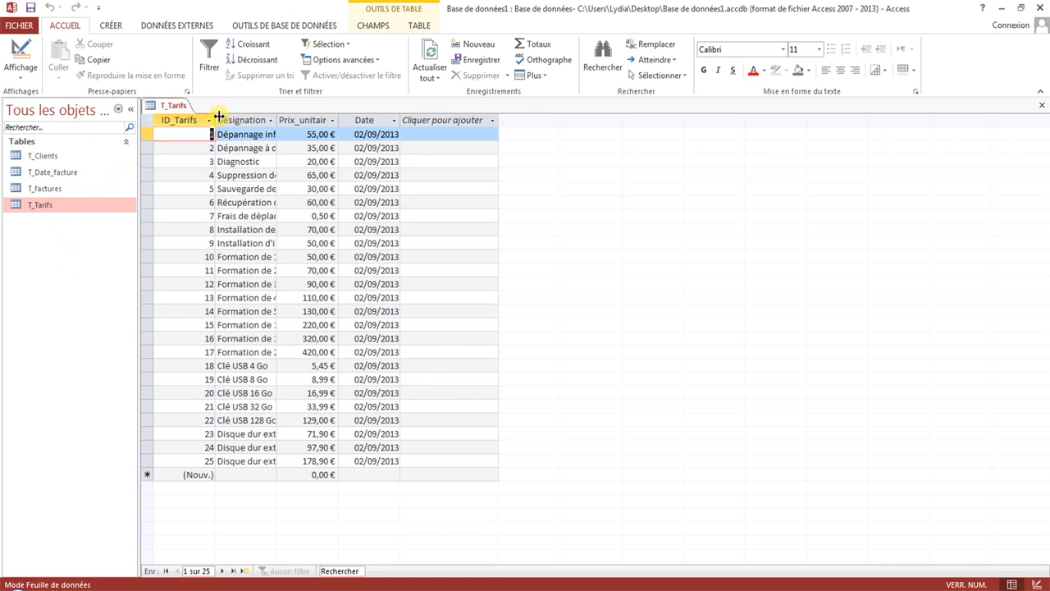
double_click(215, 120)
double_click(271, 119)
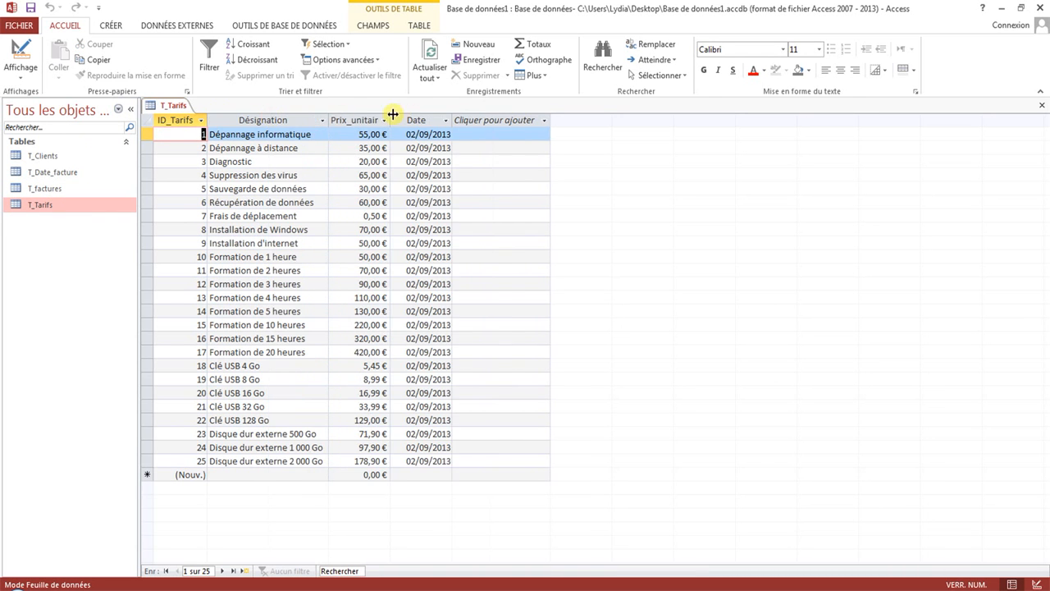
double_click(393, 115)
double_click(460, 119)
left_click(460, 120)
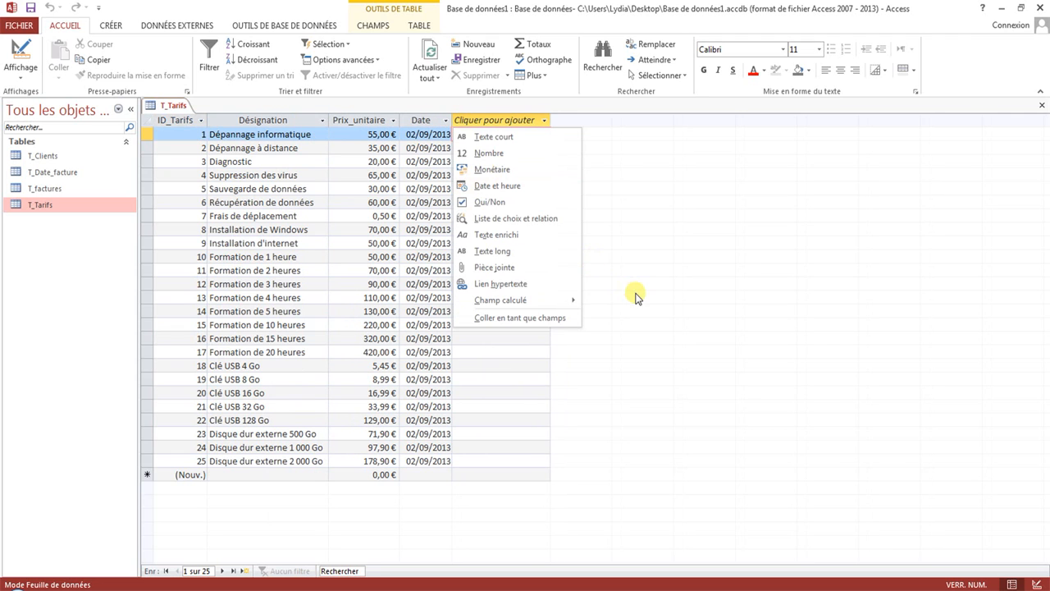
key("Escape")
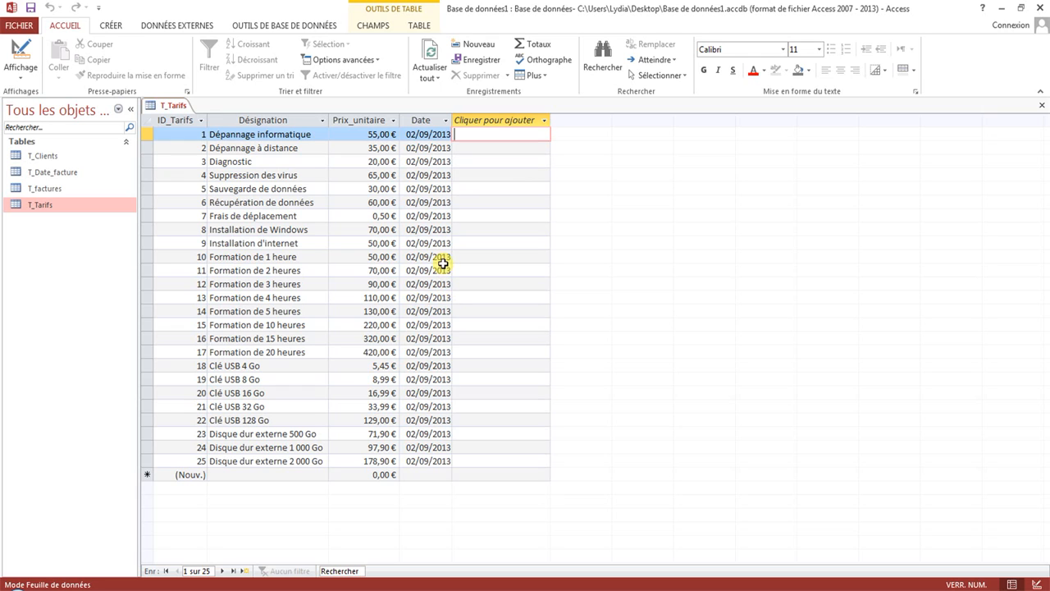
Close the T_Tarifs table and save its layout changes
right_click(174, 104)
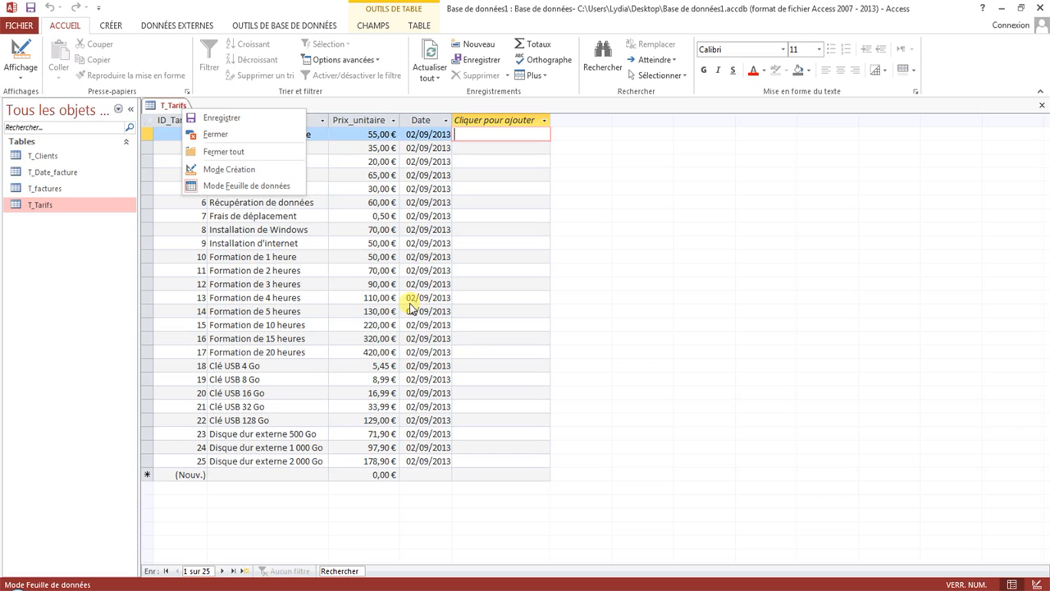
left_click(415, 304)
right_click(182, 109)
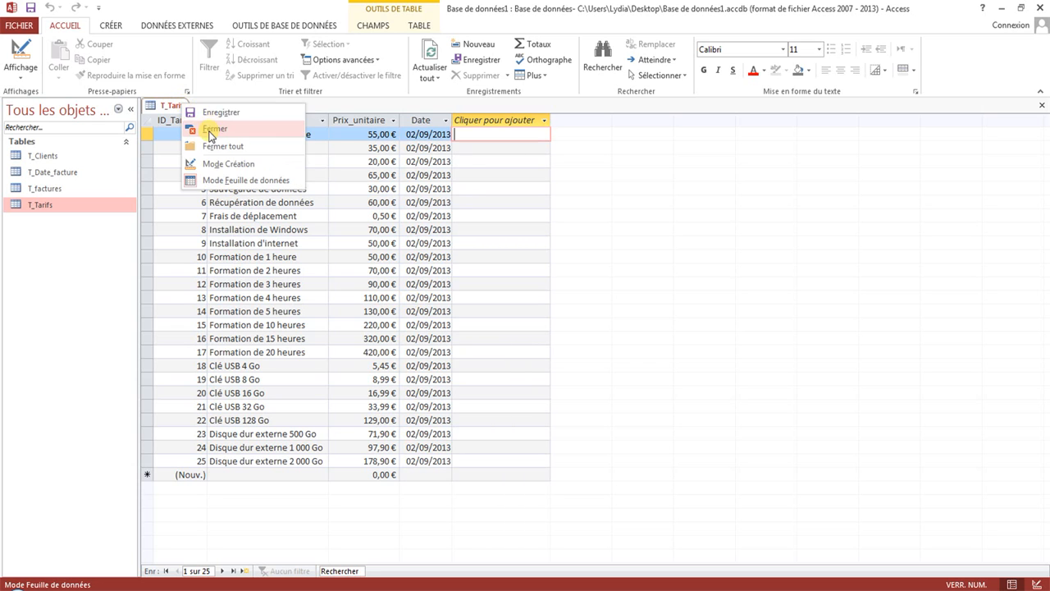
left_click(210, 131)
left_click(457, 343)
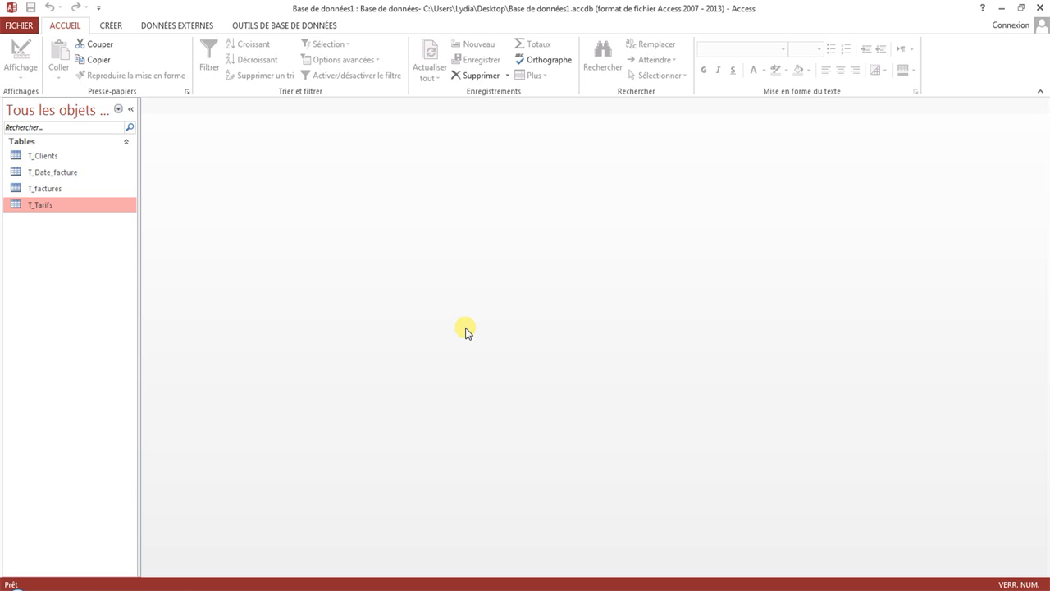
Open the database relationships layout and permanently delete both relationships linking the three MSysNavPane system tables
left_click(276, 25)
left_click(171, 66)
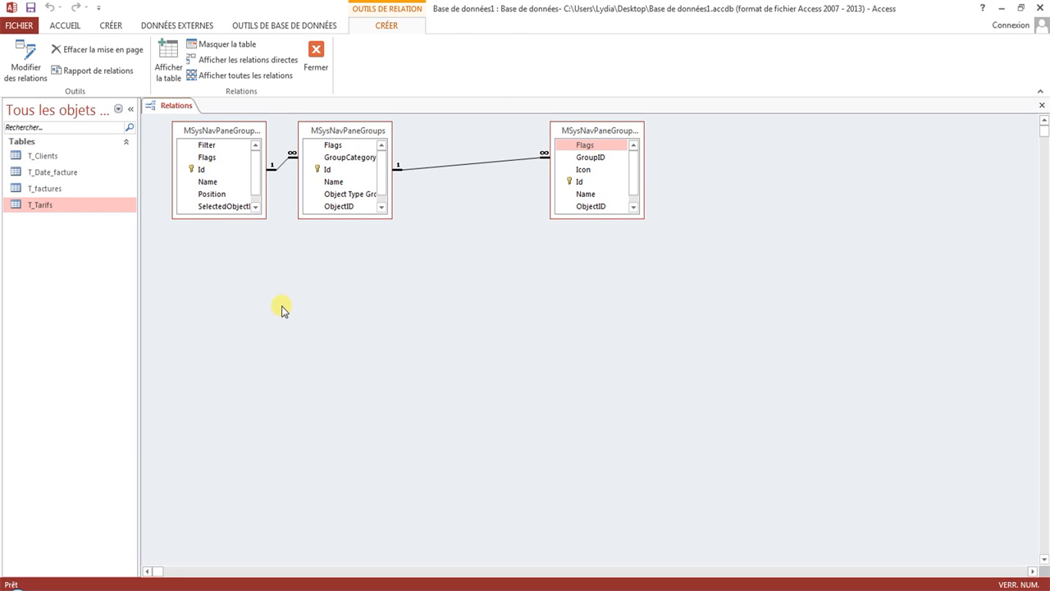
right_click(286, 164)
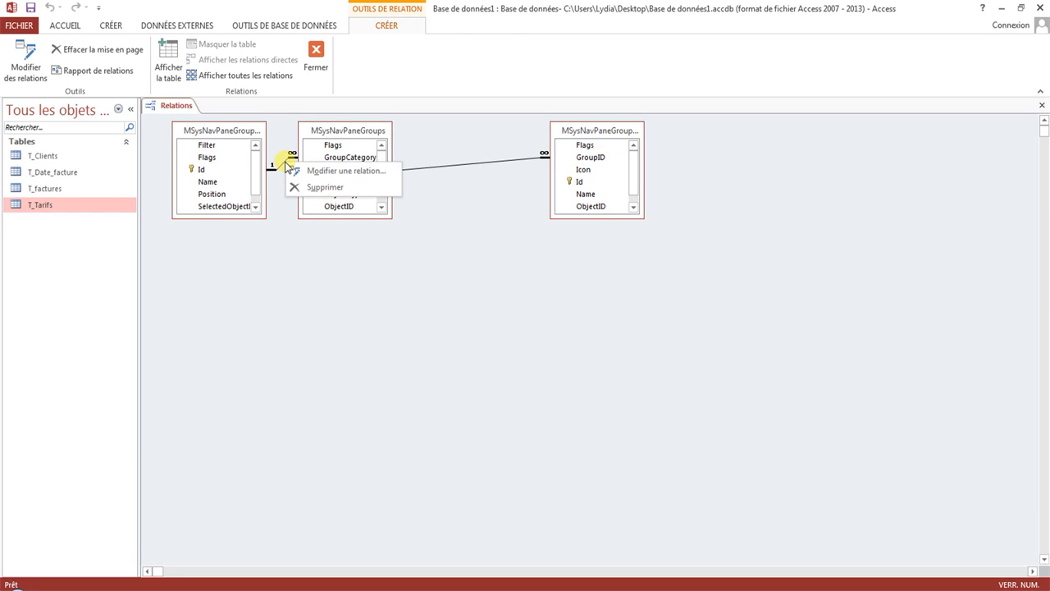
left_click(271, 167)
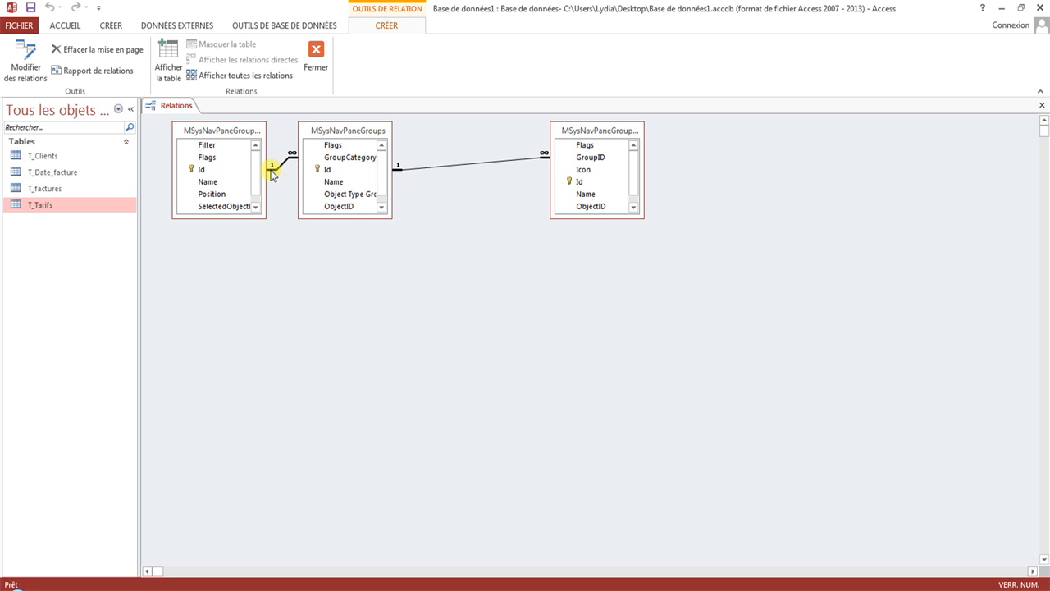
left_click(259, 160)
right_click(286, 164)
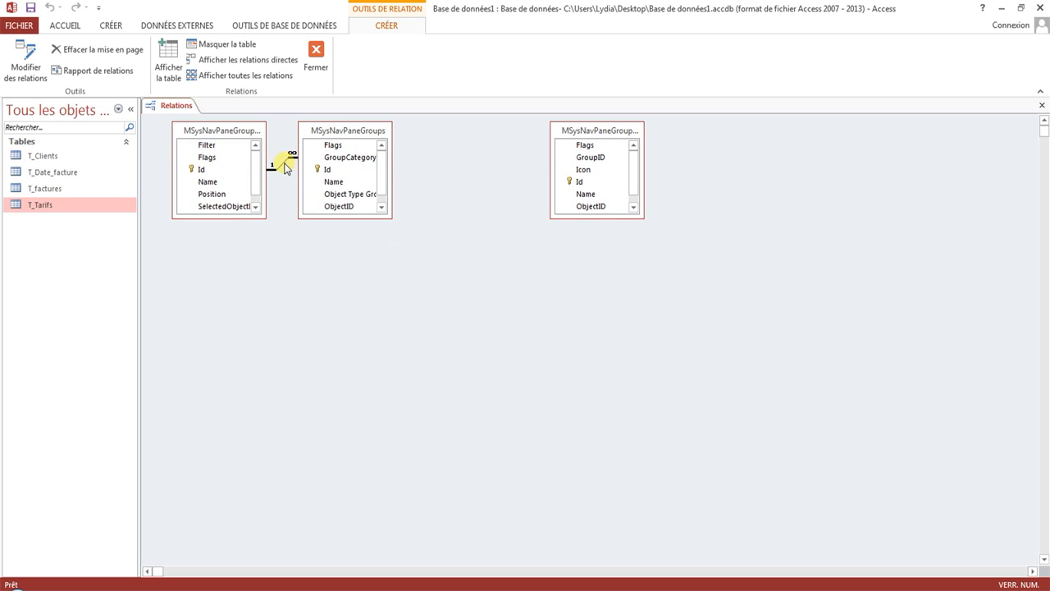
left_click(317, 191)
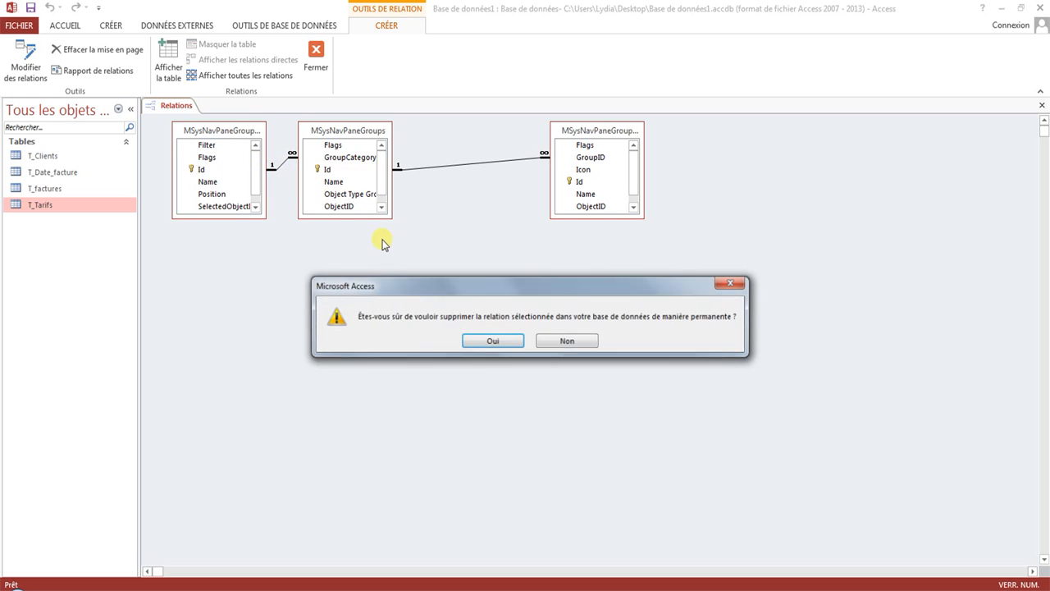
left_click(493, 339)
right_click(435, 170)
left_click(471, 196)
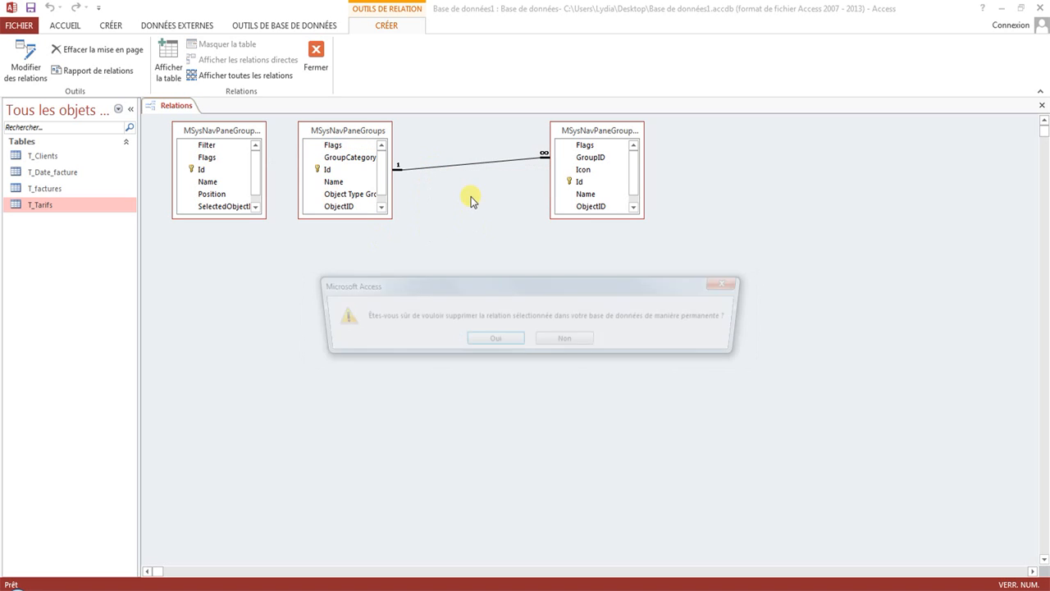
left_click(464, 339)
Hide the three MSysNavPane system tables from the relationships layout
right_click(194, 131)
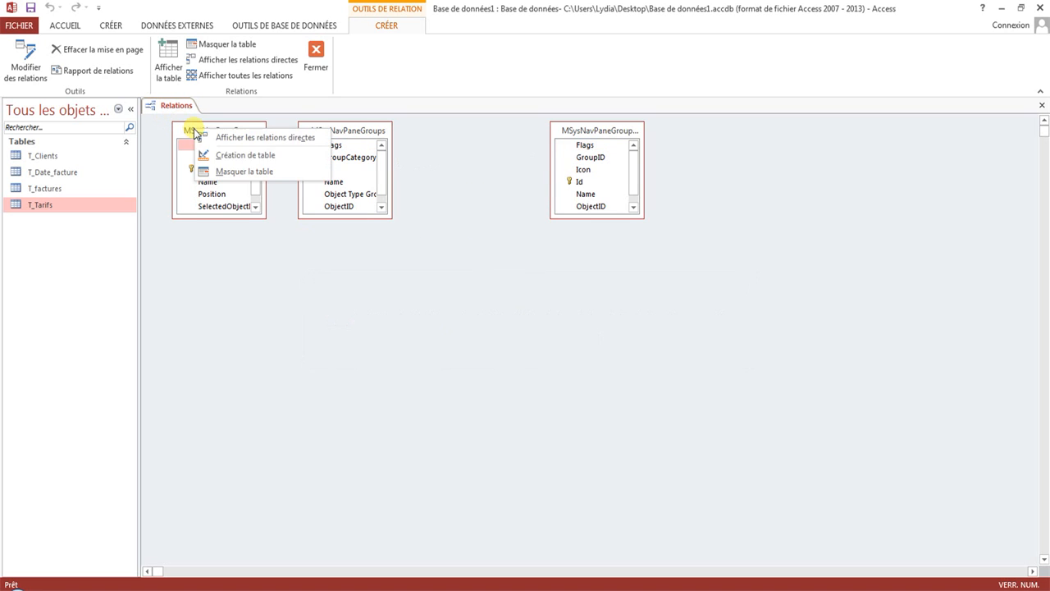
left_click(233, 173)
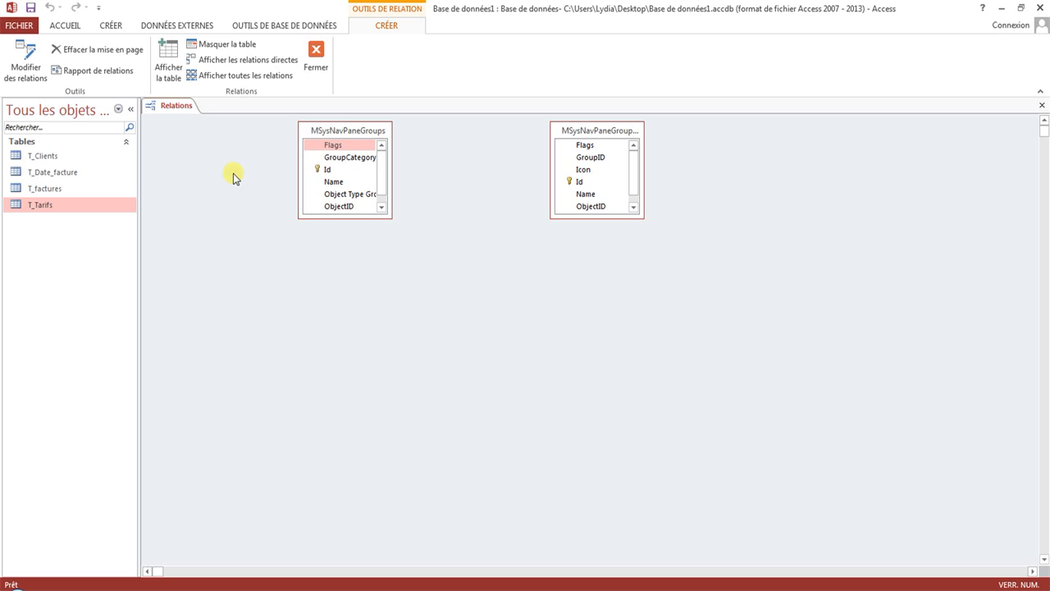
right_click(336, 129)
left_click(386, 170)
right_click(578, 129)
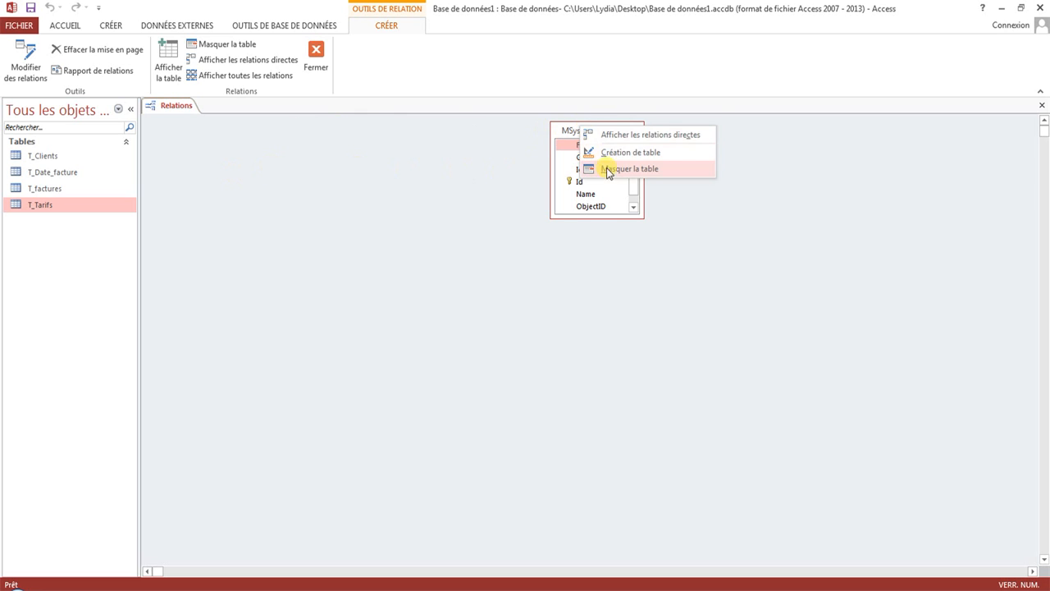
left_click(606, 170)
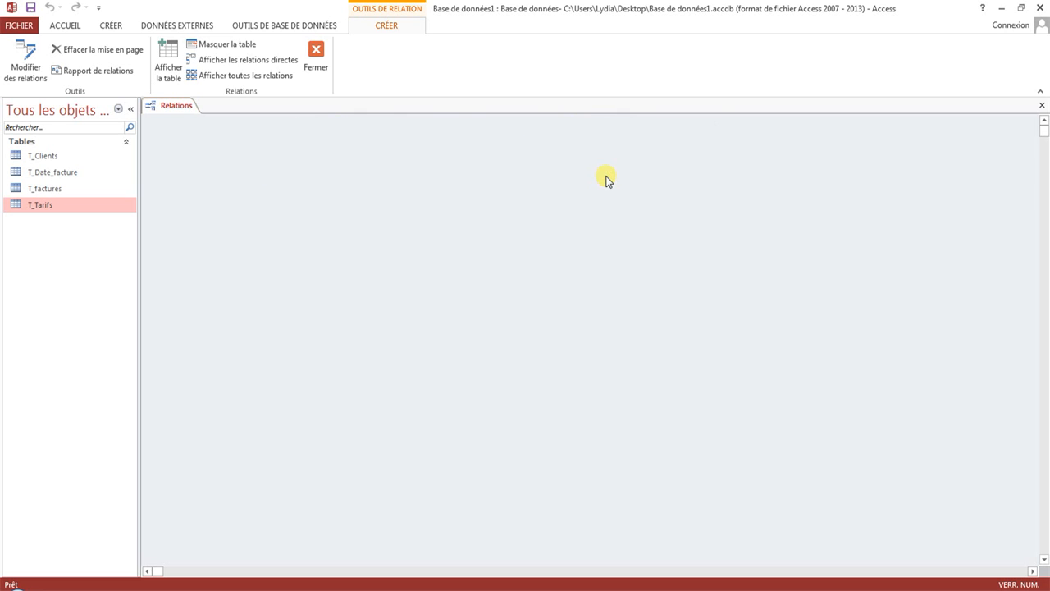
left_click(220, 76)
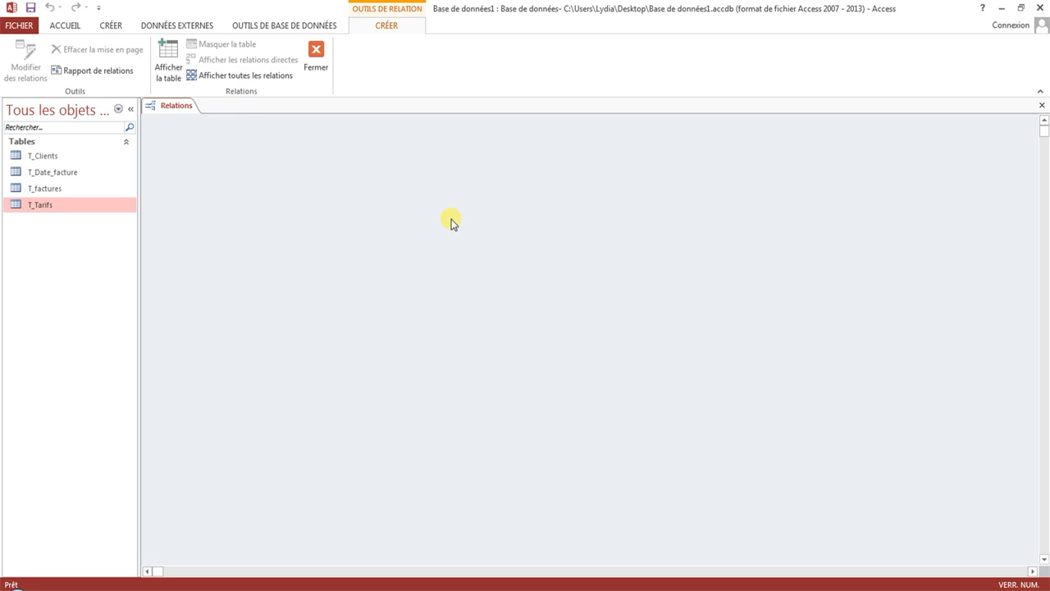
Add the T_Clients, T_Date_facture, T_factures and T_Tarifs tables to the relationships layout
left_click(168, 59)
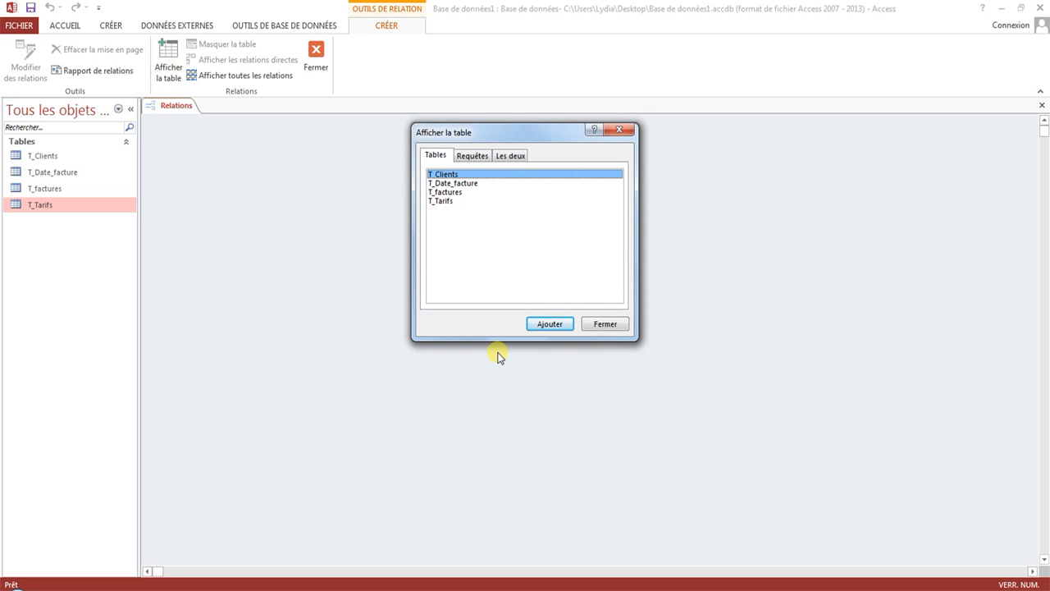
double_click(464, 174)
double_click(470, 183)
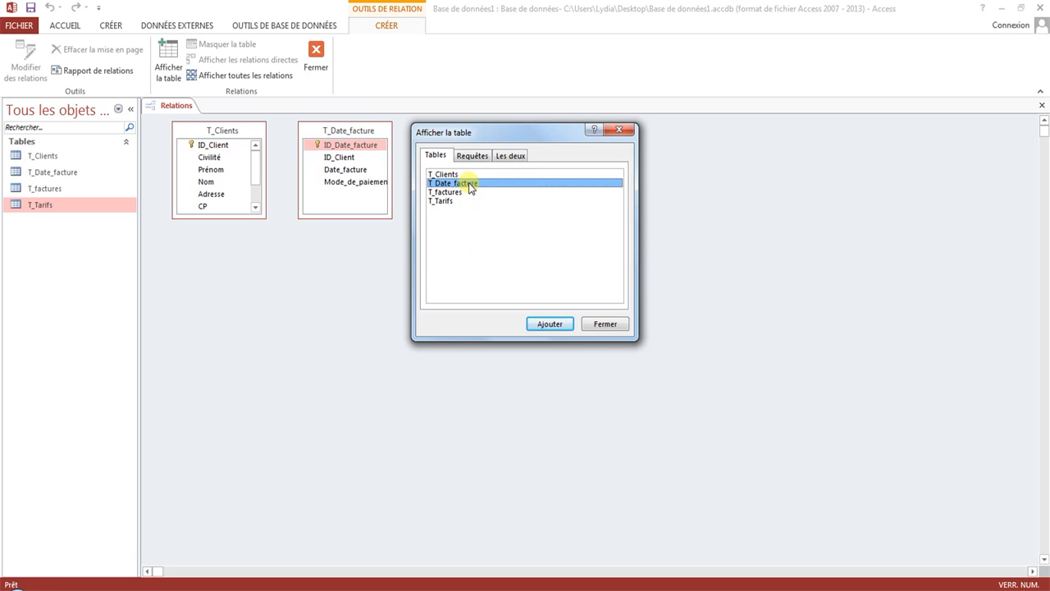
double_click(467, 192)
double_click(461, 202)
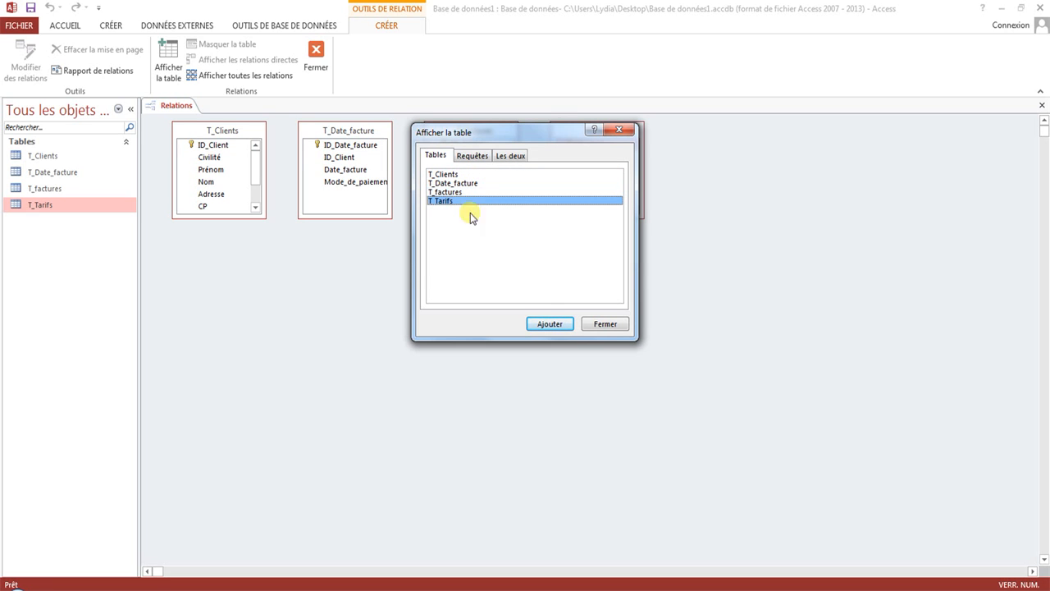
left_click(605, 323)
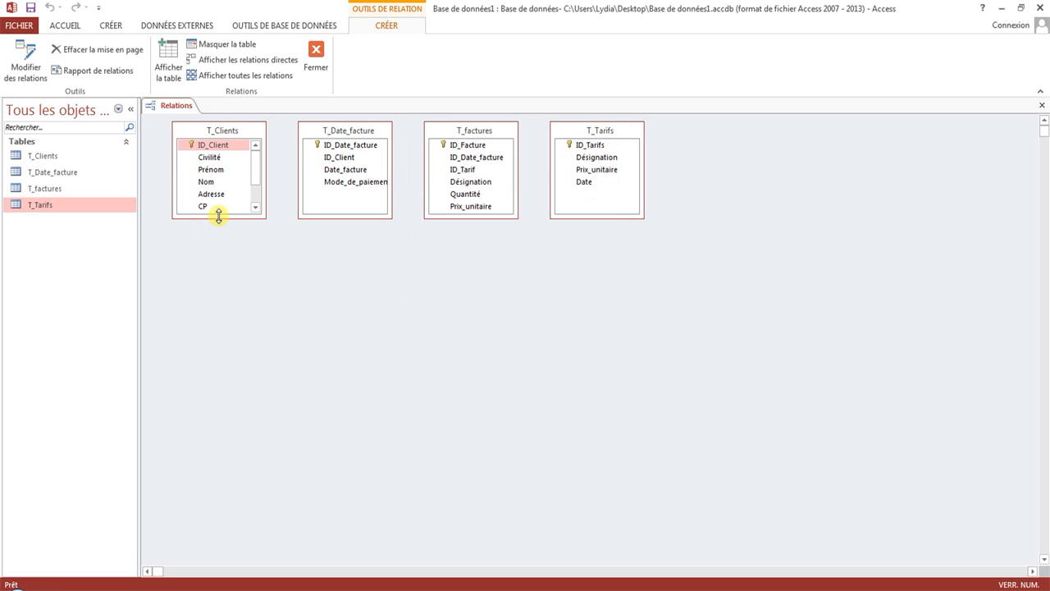
Resize the T_Clients and T_Date_facture boxes to fit their fields, and space T_Date_facture, T_factures and T_Tarifs farther apart
left_click_drag(218, 216, 220, 260)
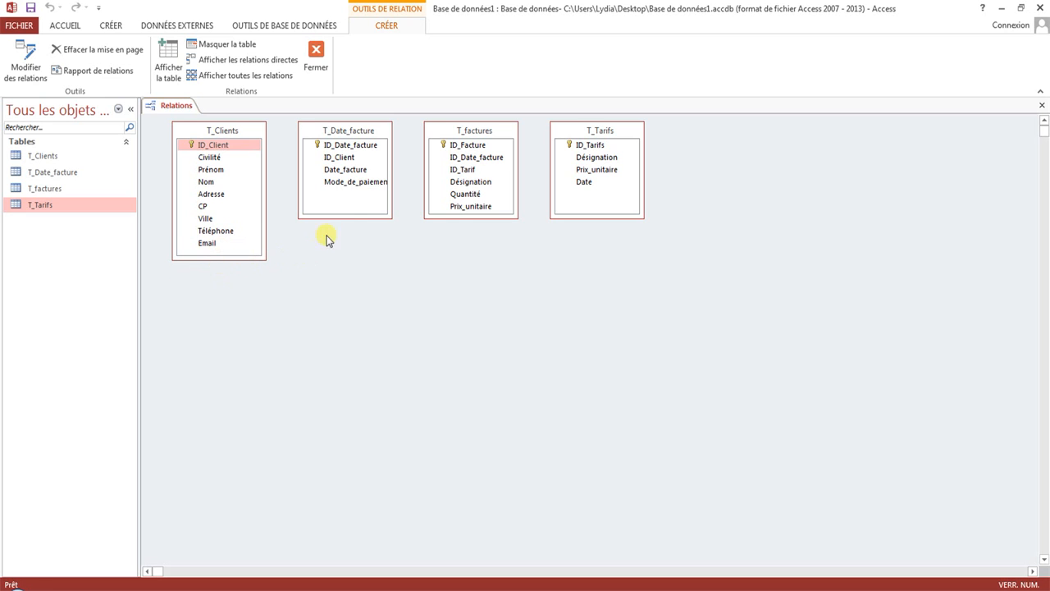
left_click_drag(345, 218, 349, 197)
left_click_drag(393, 151, 404, 150)
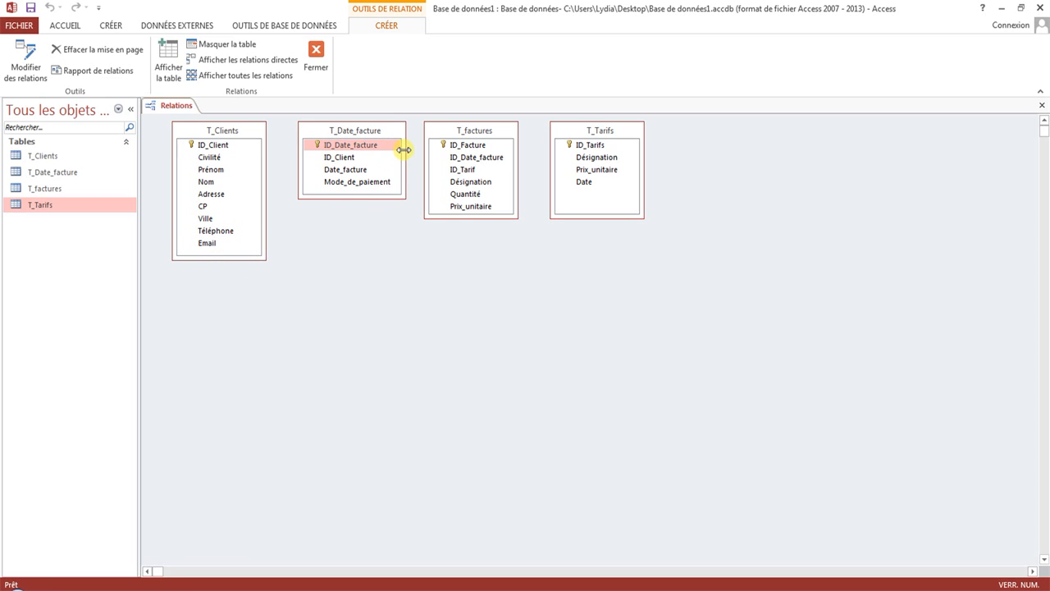
left_click_drag(604, 131, 673, 131)
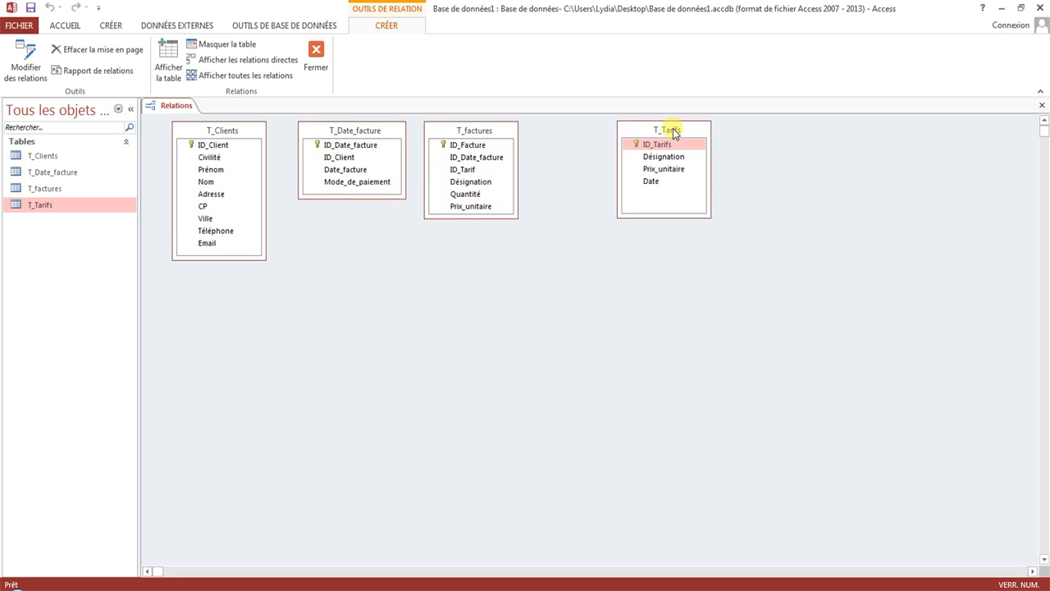
left_click_drag(493, 134, 532, 134)
left_click_drag(364, 133, 376, 133)
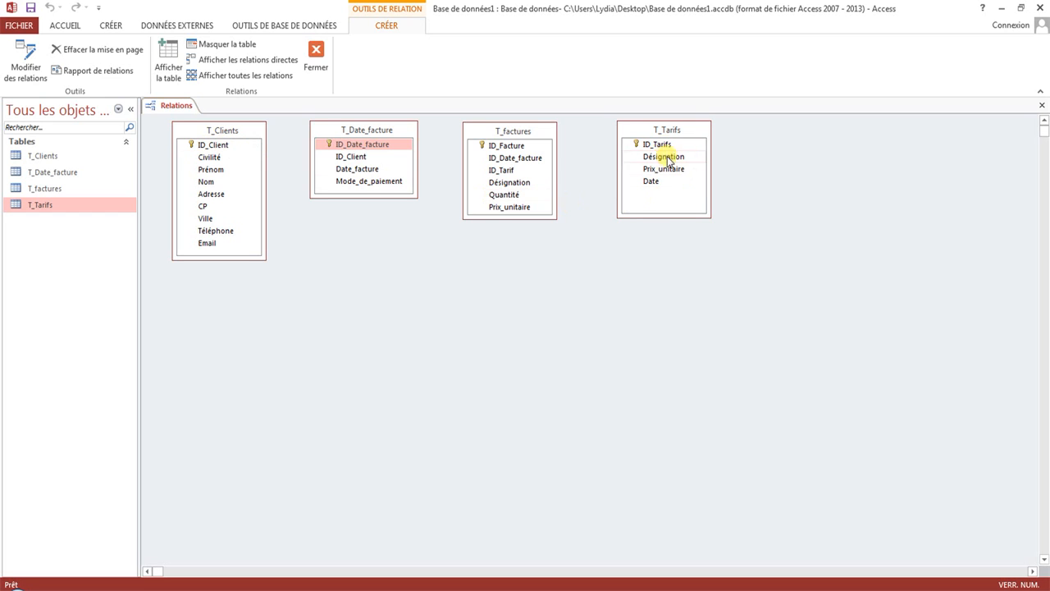
left_click(673, 131)
left_click(545, 132)
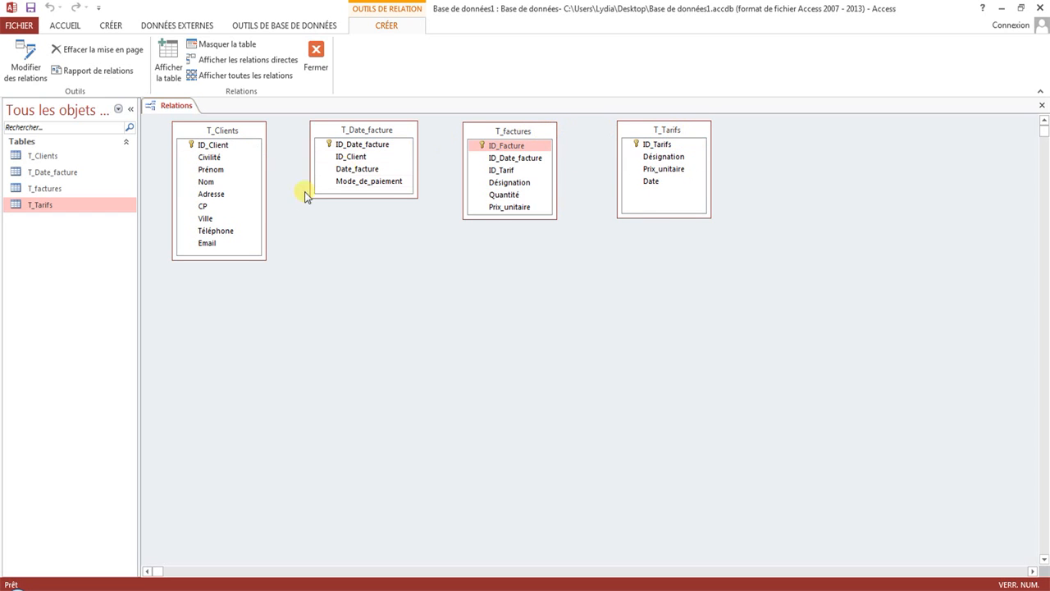
Relate ID_Client in T_Clients to ID_Client in T_Date_facture, enforcing referential integrity with cascading updates and deletes
left_click(213, 146)
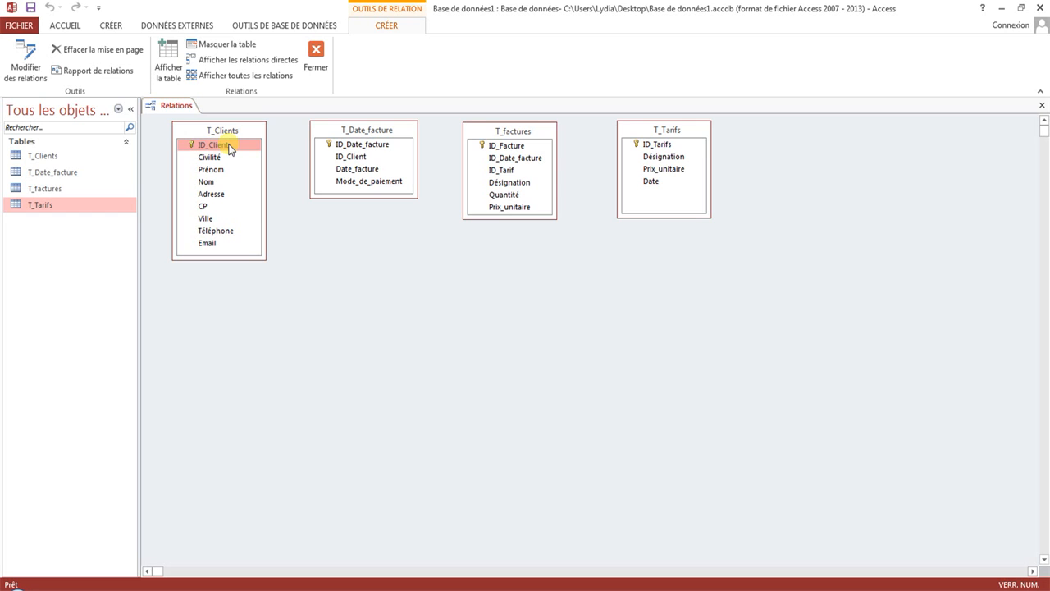
left_click_drag(230, 148, 363, 159)
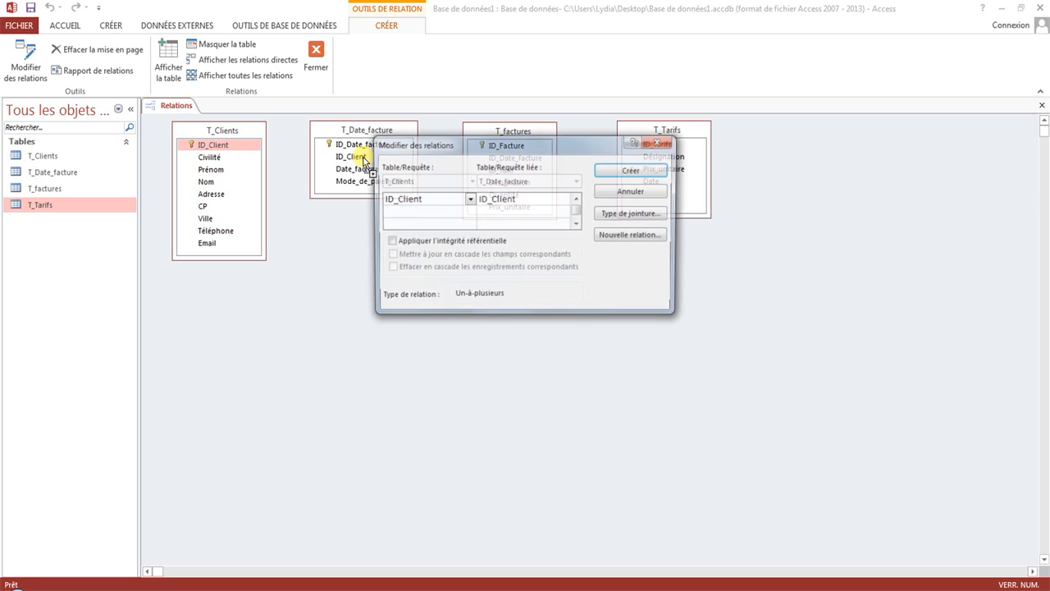
left_click(396, 241)
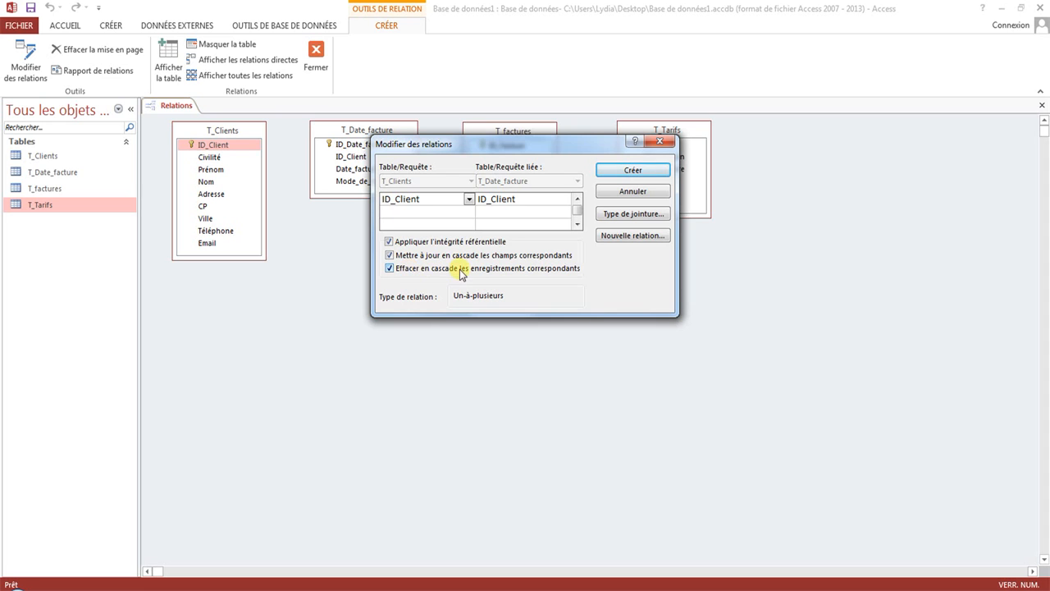
left_click(630, 171)
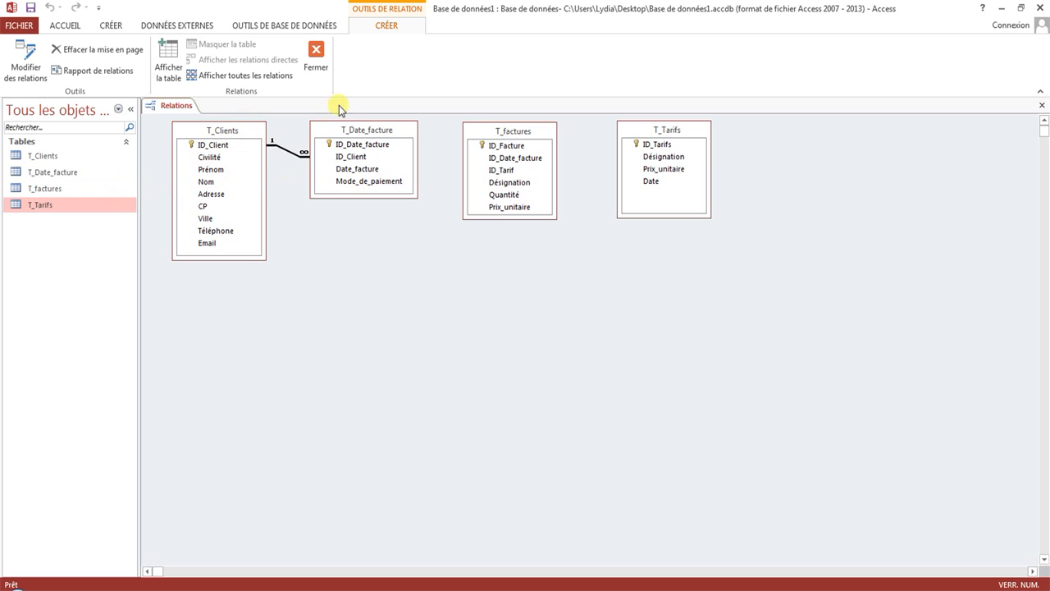
Relate ID_Date_facture in T_Date_facture to ID_Date_facture in T_factures, enforcing referential integrity with cascading updates and deletes
left_click(374, 146)
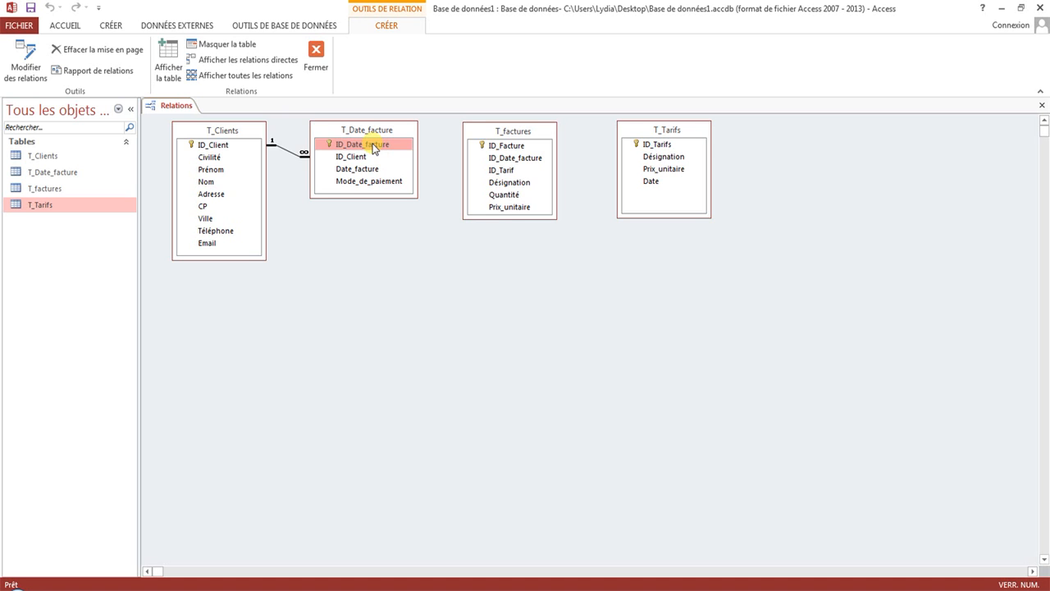
left_click_drag(373, 146, 496, 165)
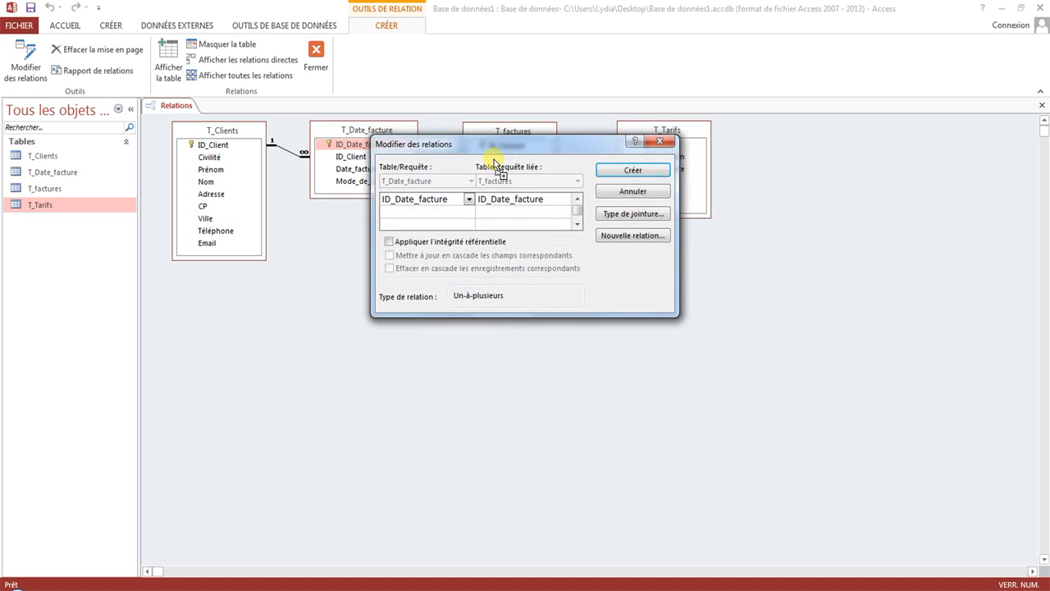
left_click(415, 242)
left_click(424, 257)
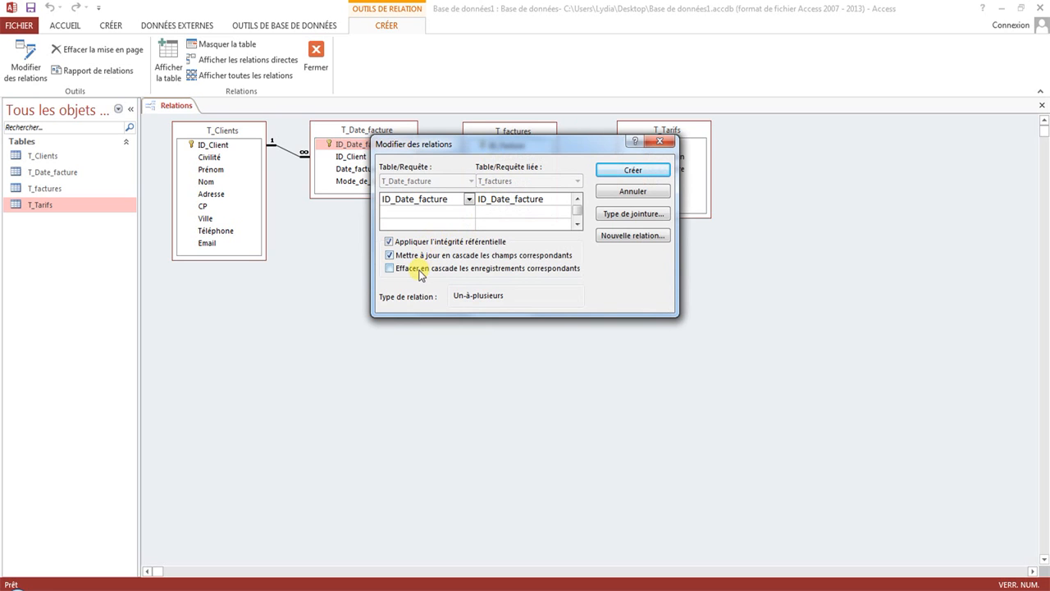
left_click(418, 269)
left_click(629, 170)
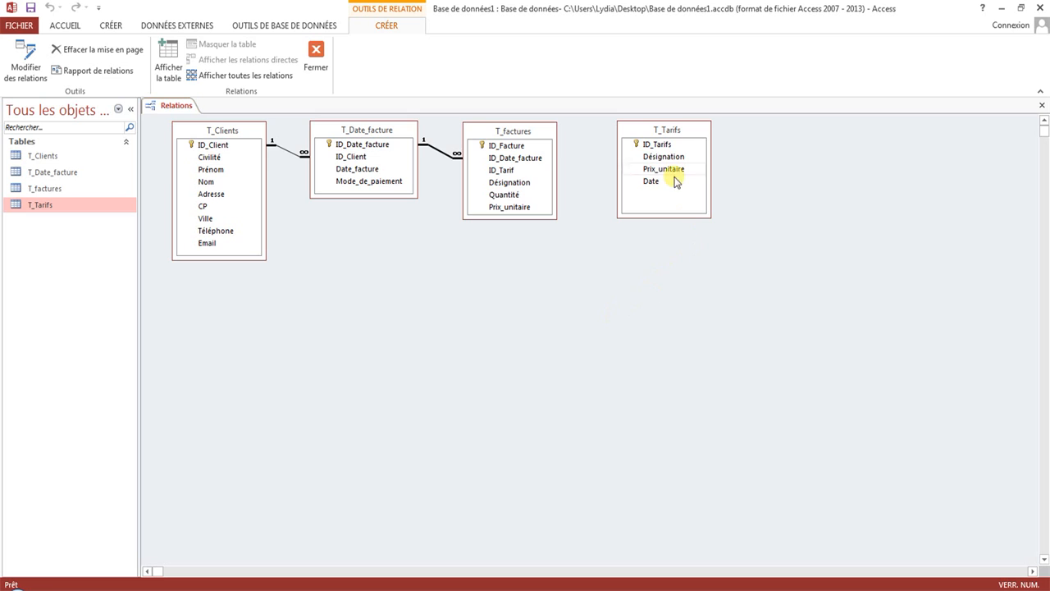
Hide T_Tarifs from the relationships layout, then close the layout and save its changes
left_click(666, 146)
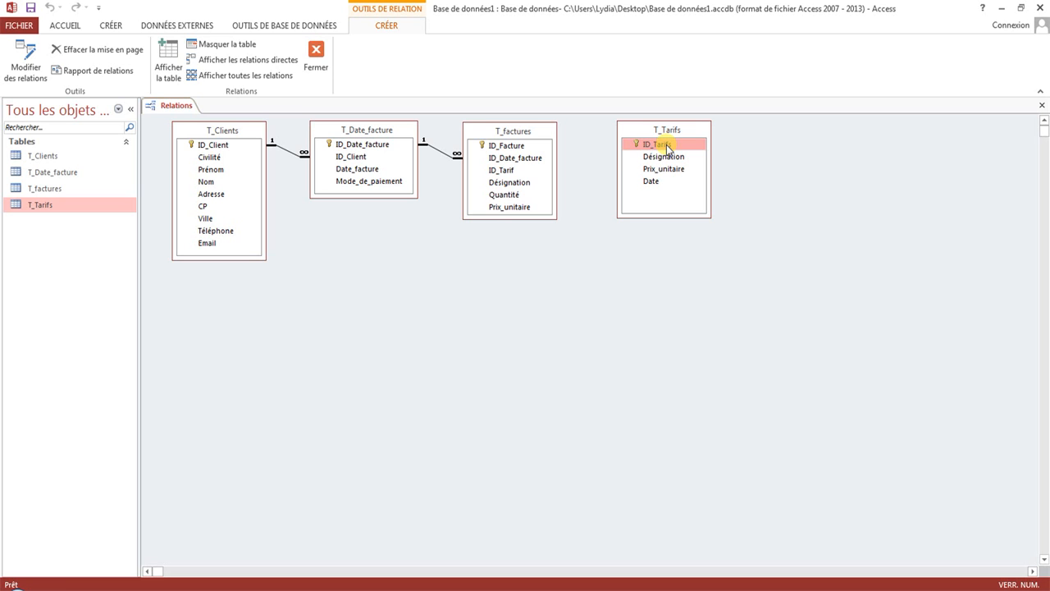
right_click(686, 129)
left_click(712, 174)
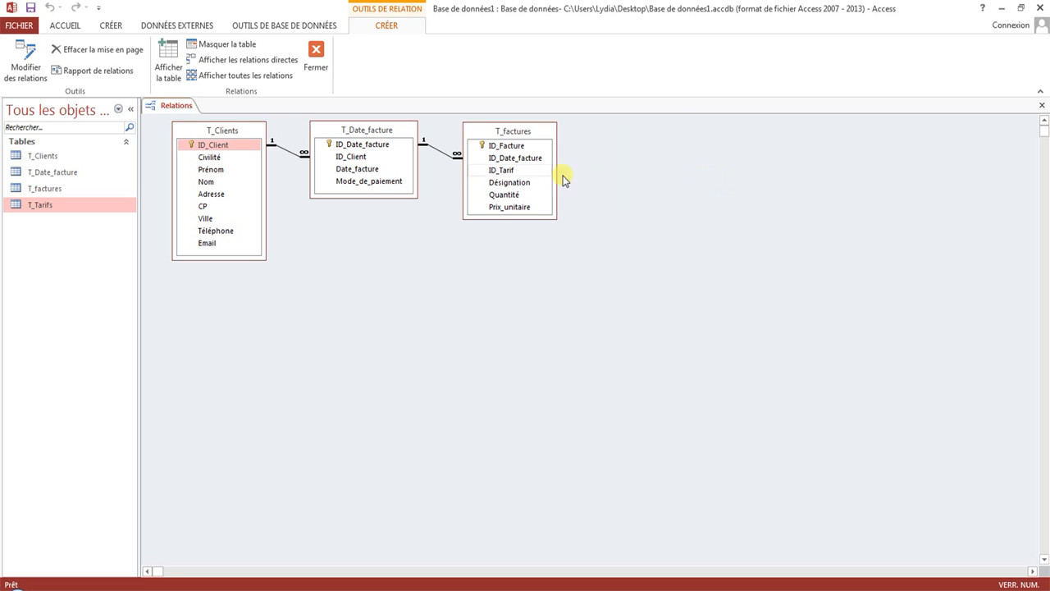
left_click(316, 57)
left_click(475, 339)
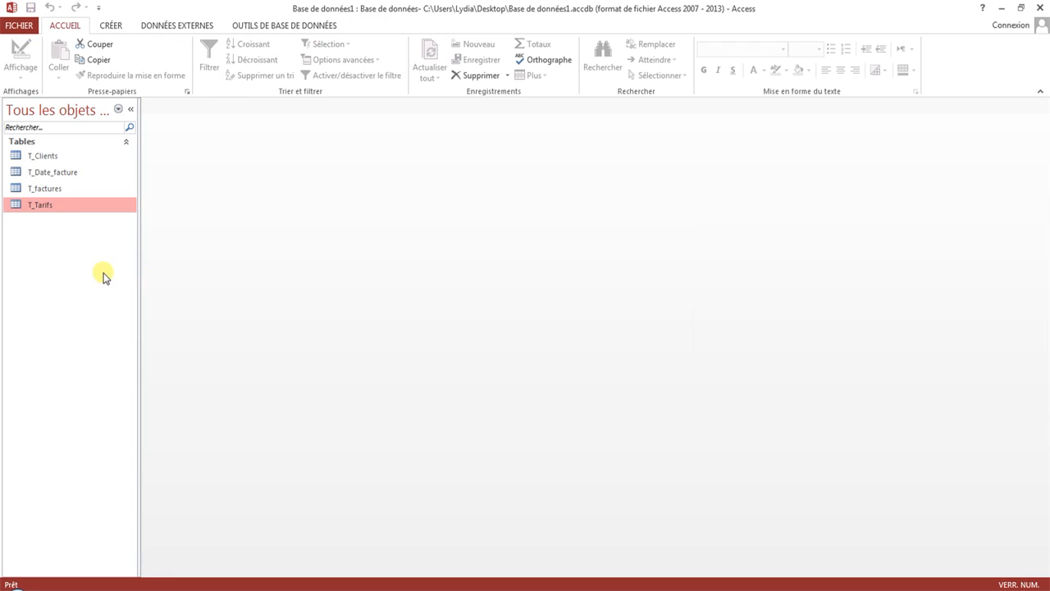
Rename the ID_Tarifs field of the T_Tarifs table to ID_Tarif, and close the table design with its changes saved
right_click(60, 207)
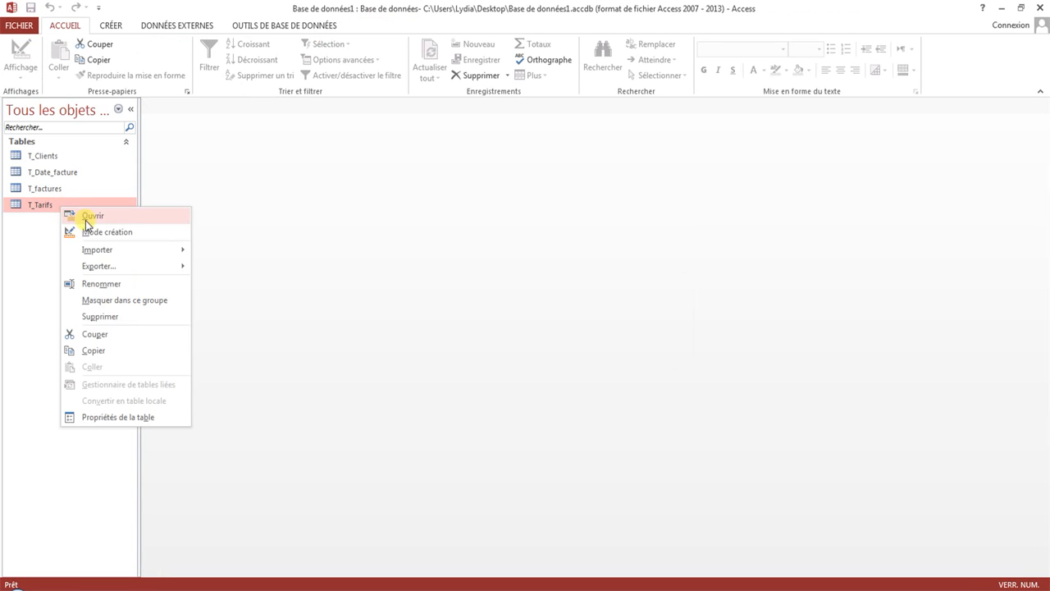
left_click(100, 232)
left_click(207, 136)
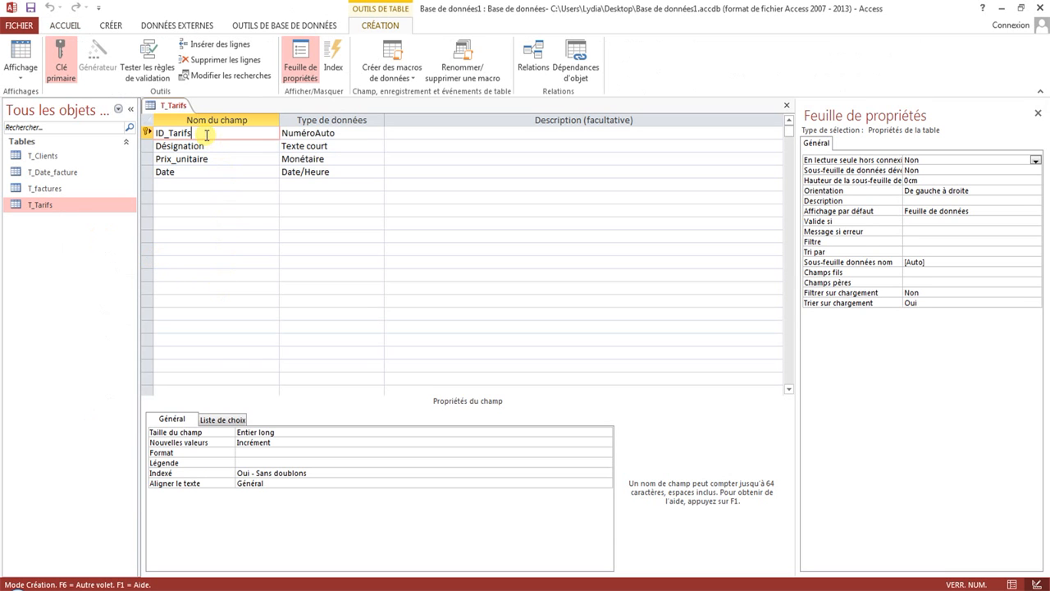
key("BackSpace")
right_click(177, 106)
left_click(194, 129)
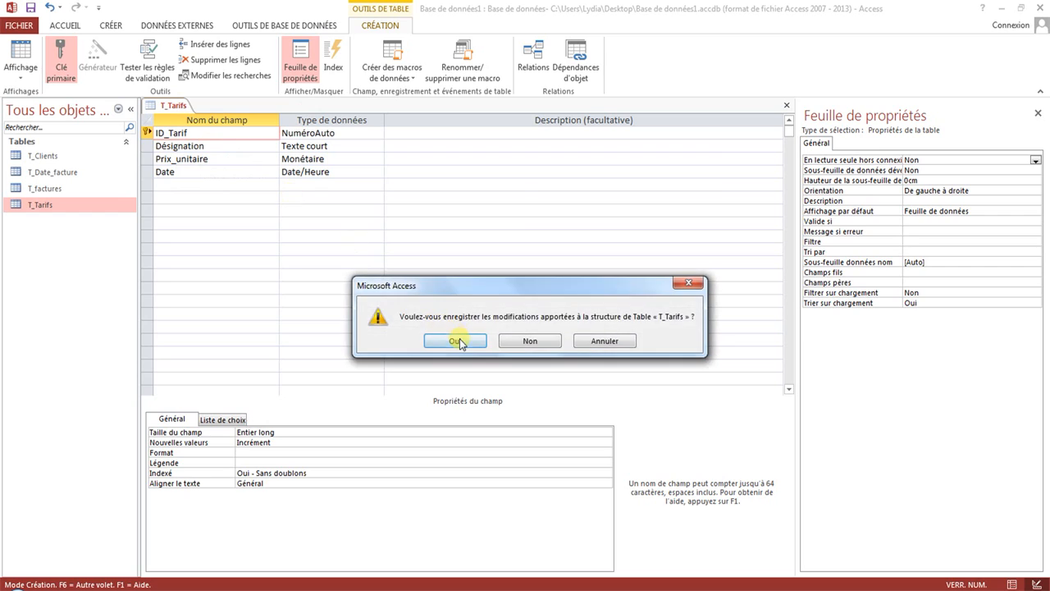
left_click(457, 339)
Add T_Tarifs to the relationships layout, spaced apart beside T_factures, then close the layout and save its changes
left_click(244, 25)
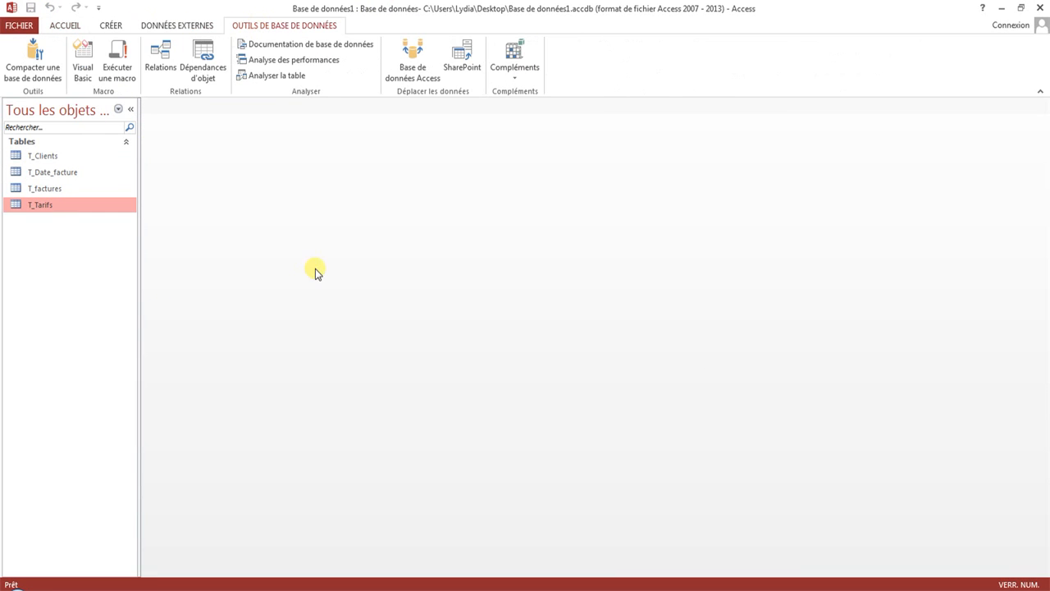
left_click(161, 73)
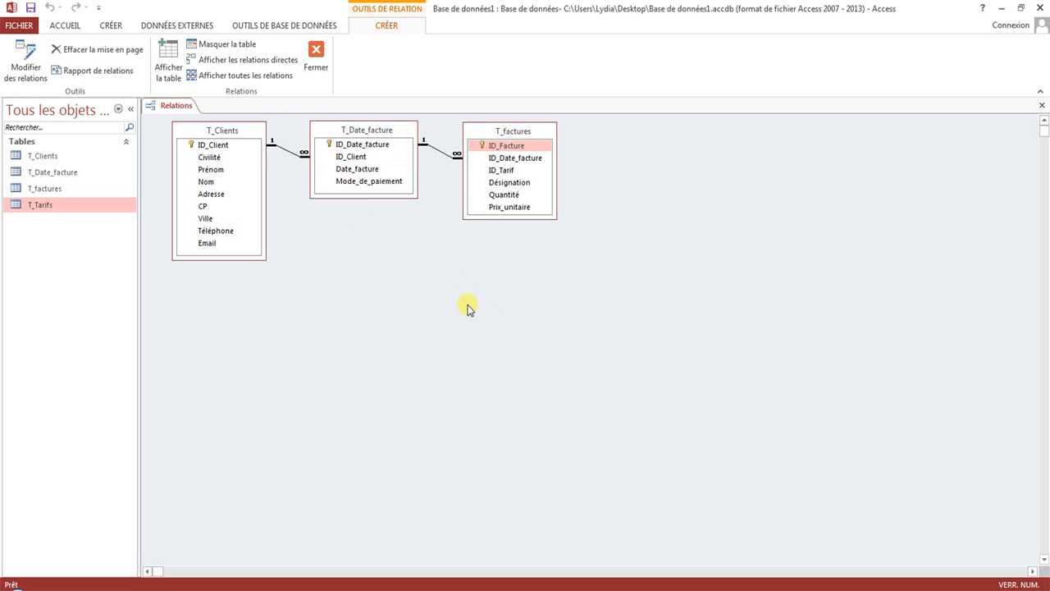
left_click(168, 62)
double_click(459, 201)
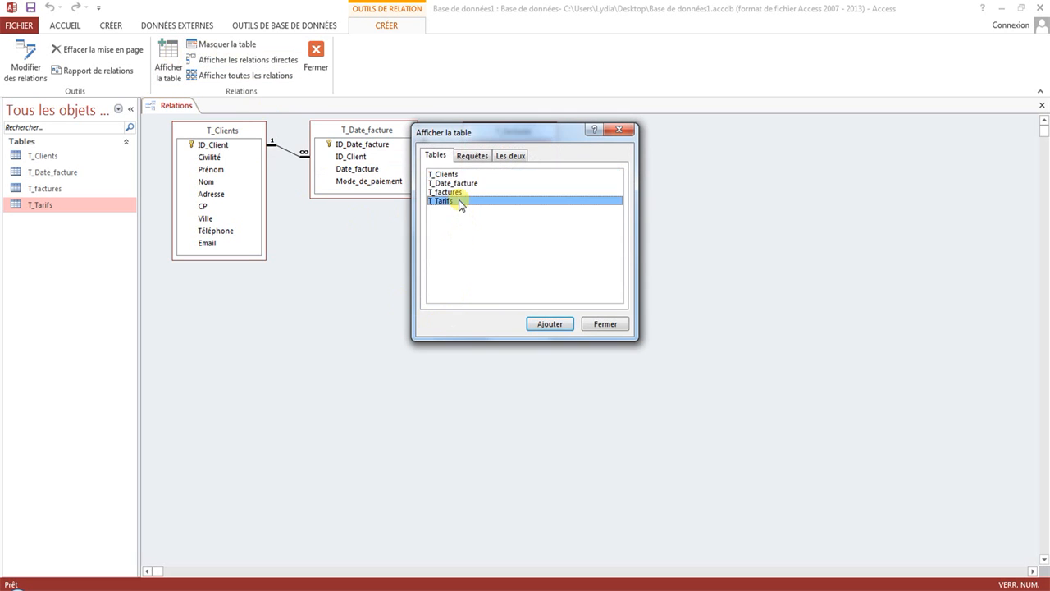
left_click(606, 323)
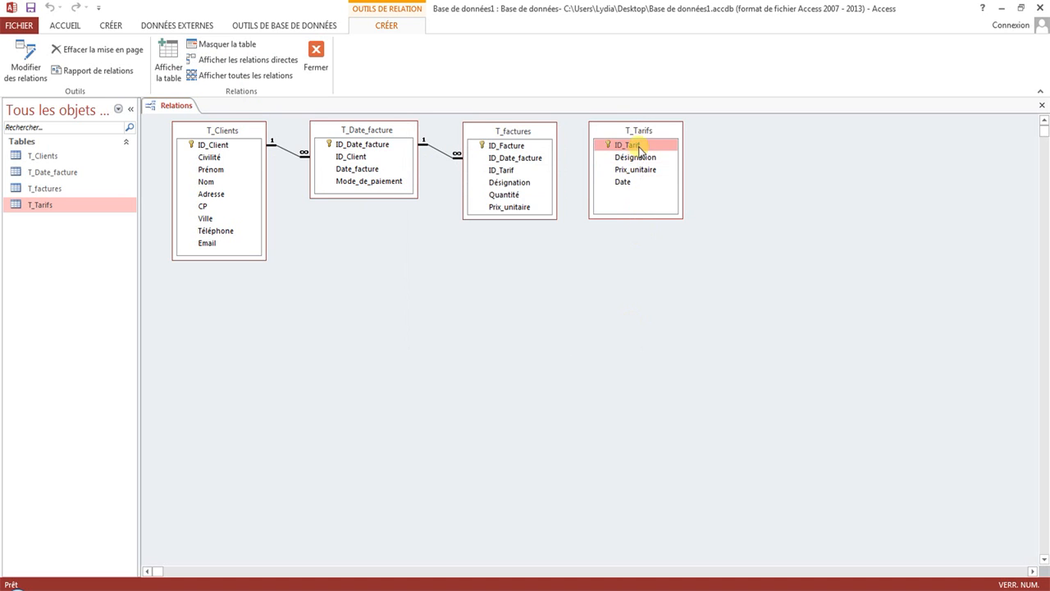
left_click_drag(626, 137, 661, 140)
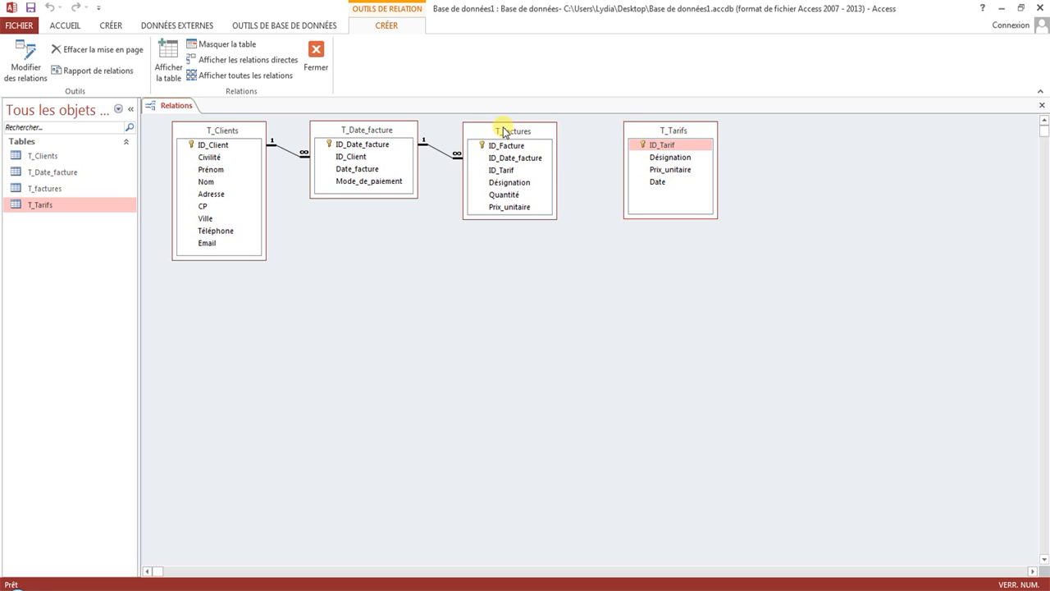
left_click(322, 49)
left_click(454, 343)
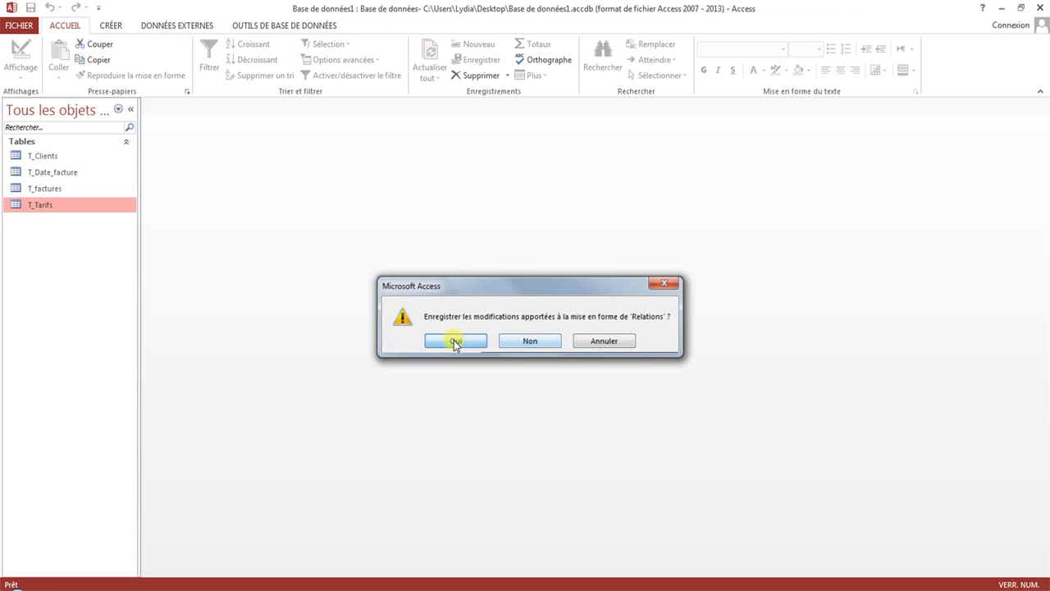
Rename the T_factures table to T_Factures
left_click(45, 188)
right_click(47, 188)
left_click(85, 265)
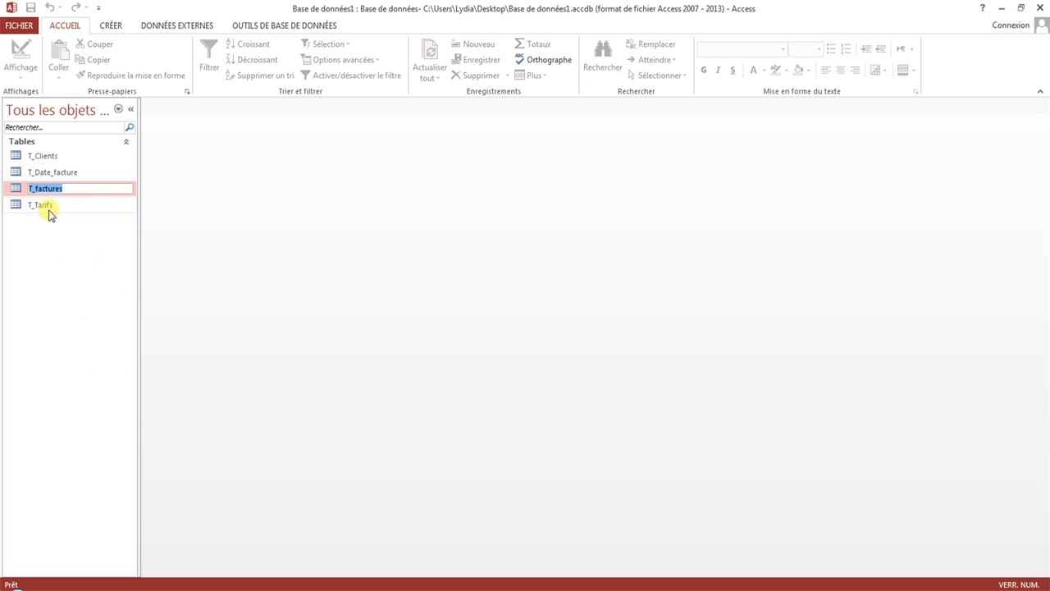
left_click(31, 189)
key("Delete")
key("Caps_Lock")
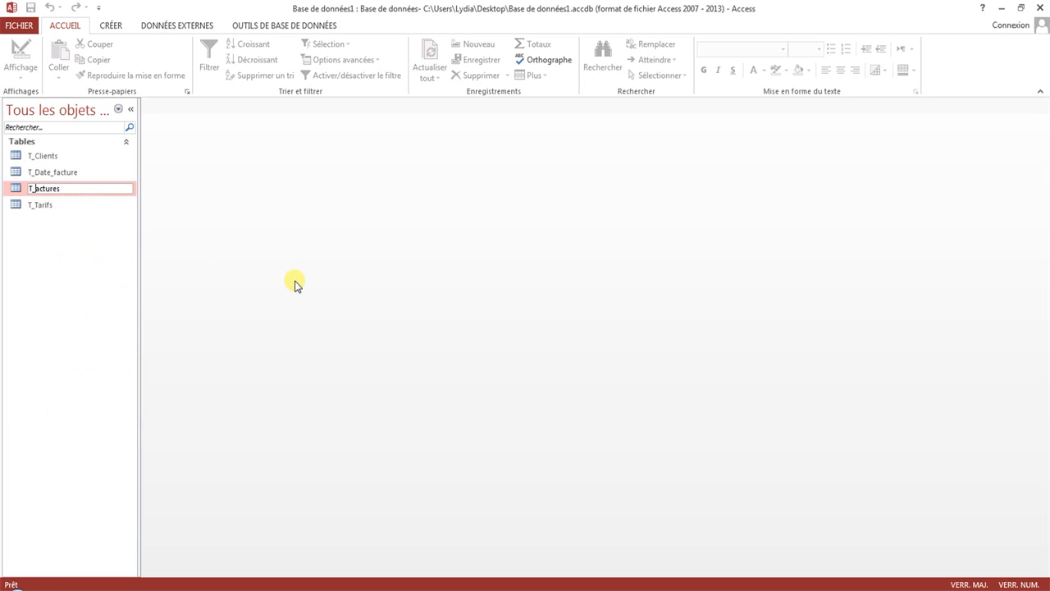
type("F")
key("Caps_Lock")
key("Return")
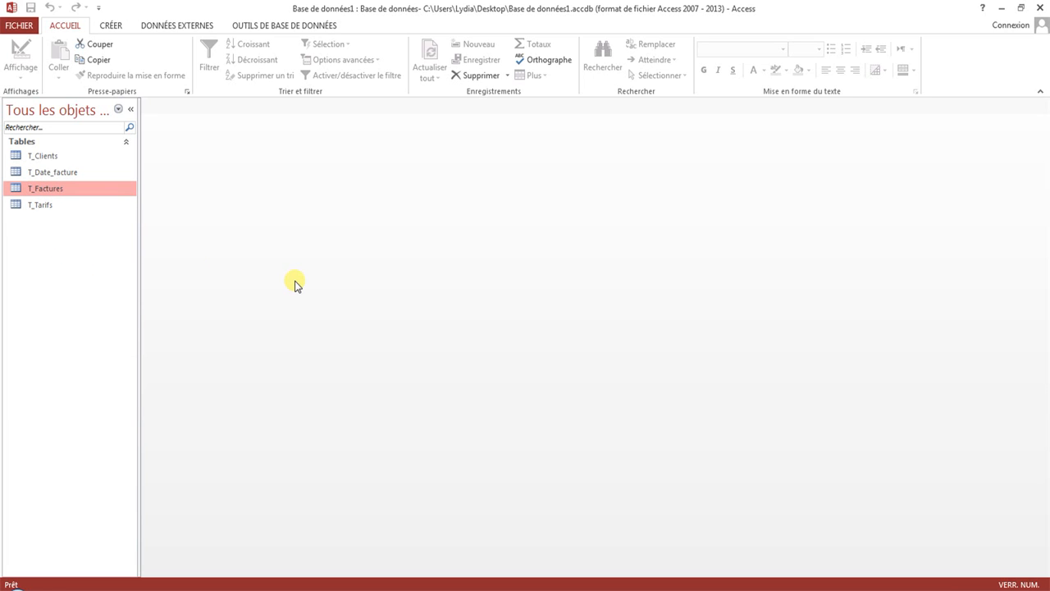
Open the T_Factures table to view it, then close it
double_click(96, 188)
right_click(186, 107)
left_click(219, 130)
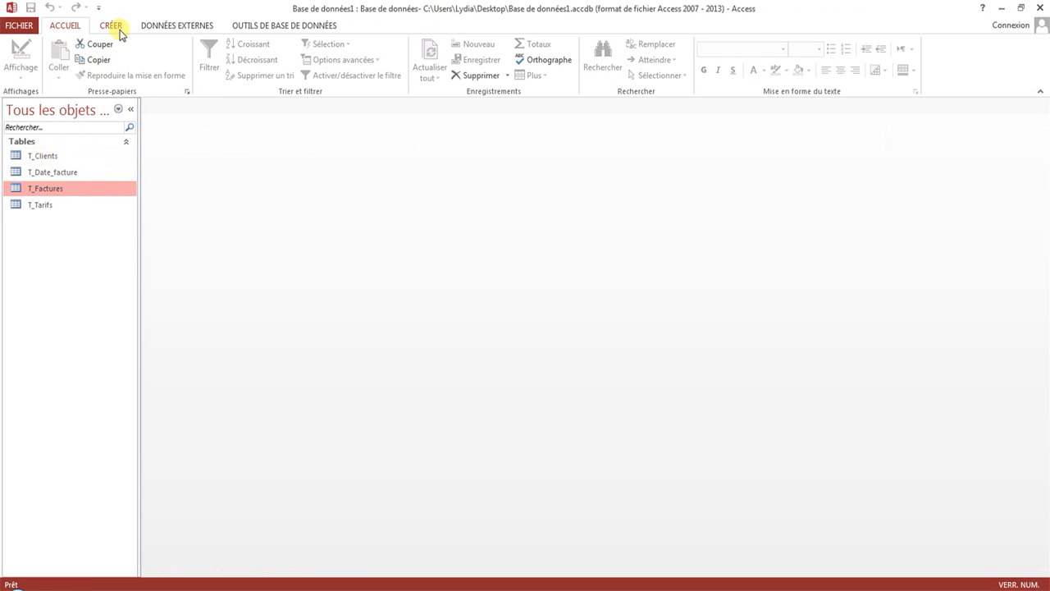
Delete the relationship between T_Date_facture and T_factures in the relationships layout
left_click(255, 23)
left_click(160, 58)
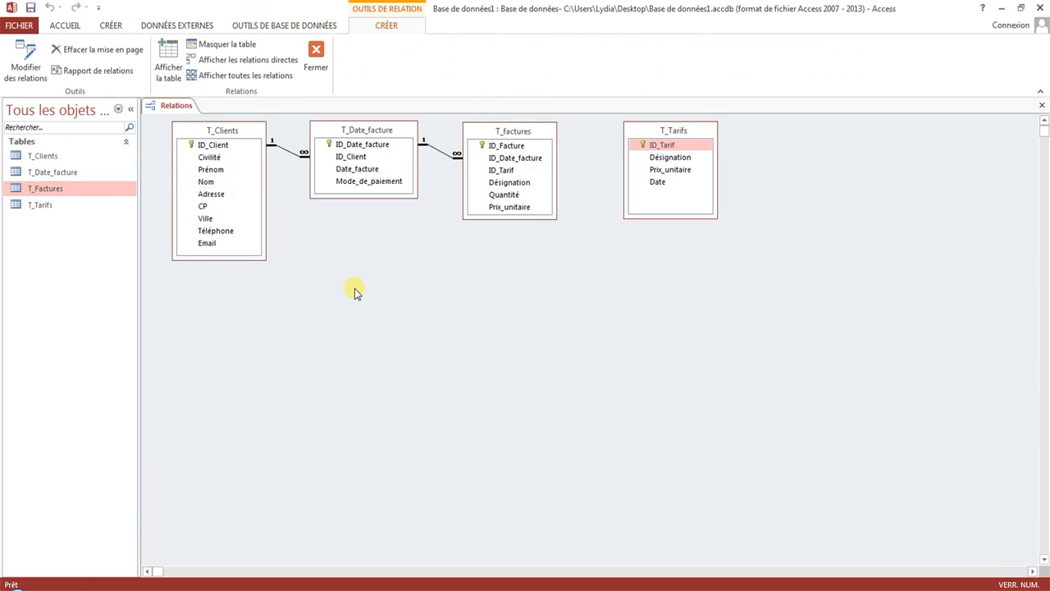
right_click(523, 131)
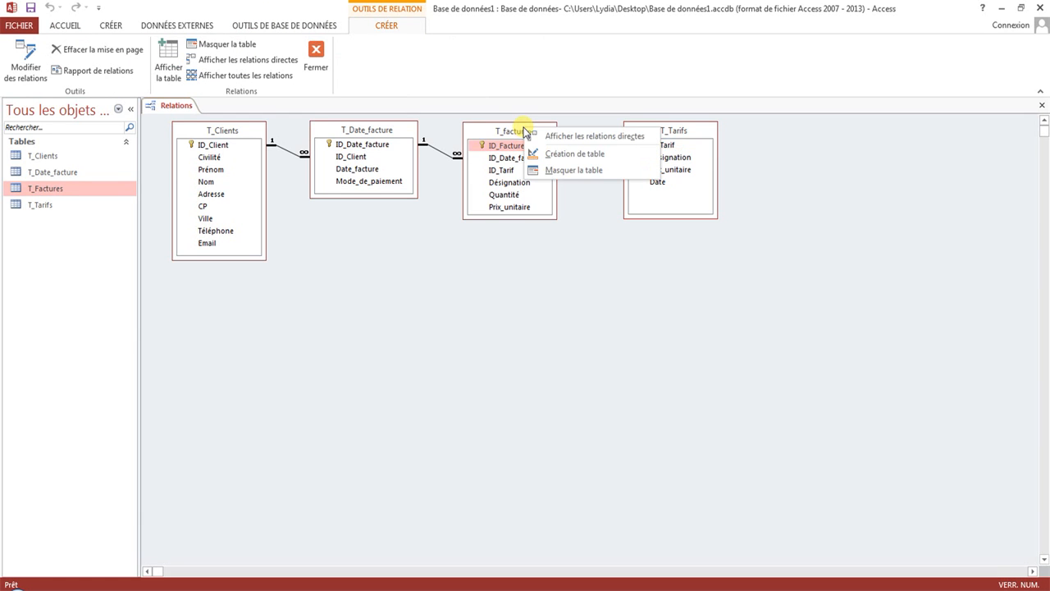
left_click(435, 156)
right_click(440, 153)
left_click(472, 176)
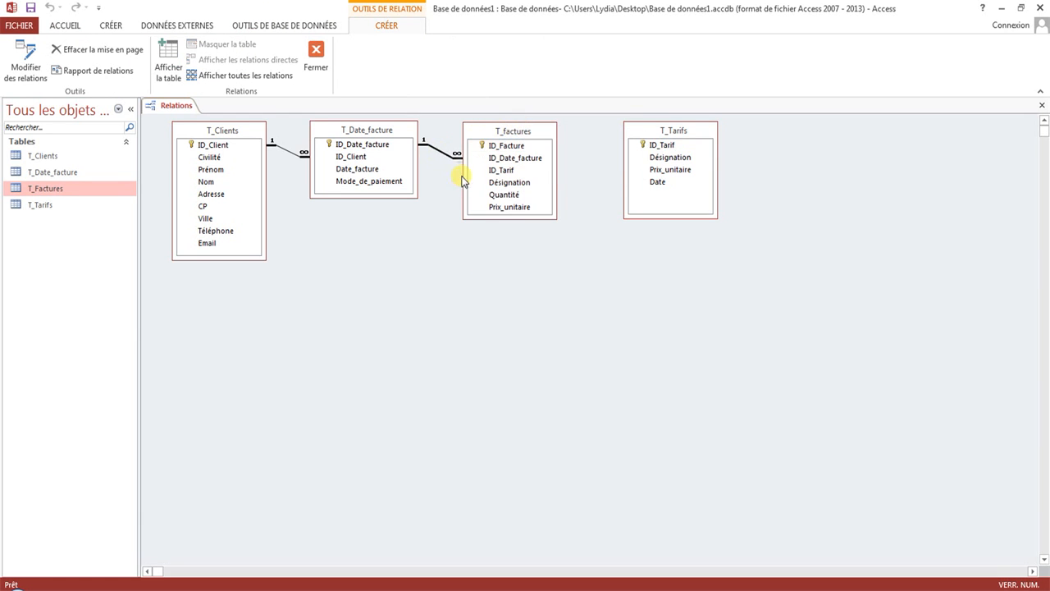
left_click(493, 340)
Hide T_factures from the relationships layout, then close the layout and save its changes
right_click(493, 133)
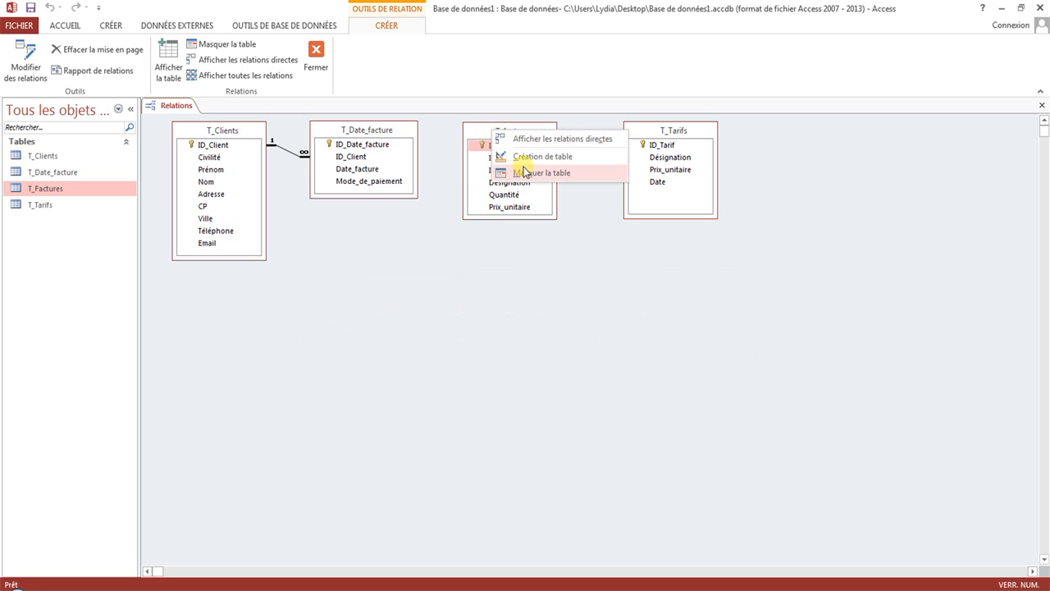
left_click(555, 177)
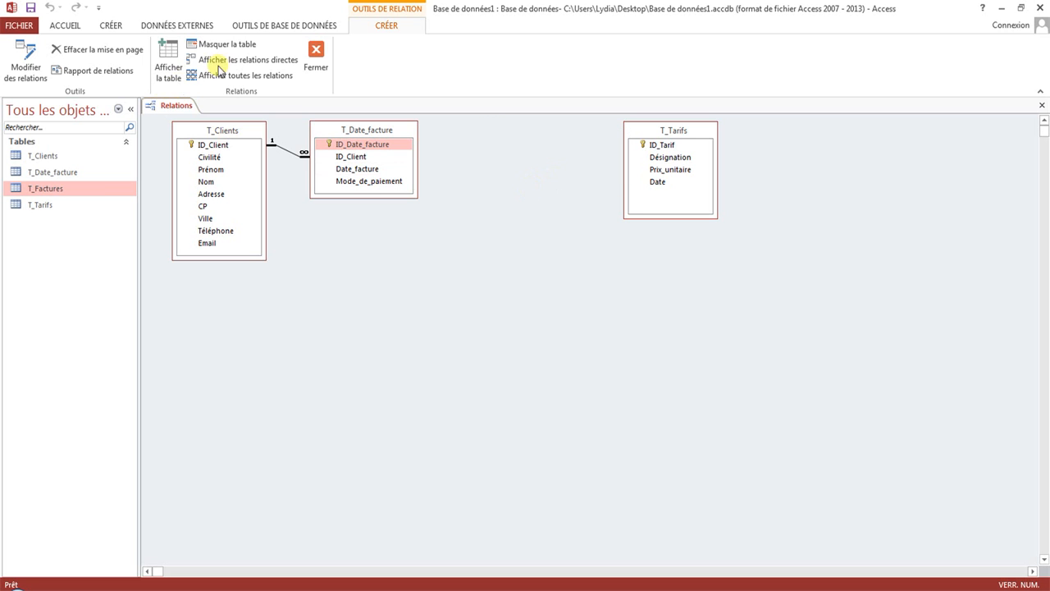
left_click(316, 51)
left_click(455, 340)
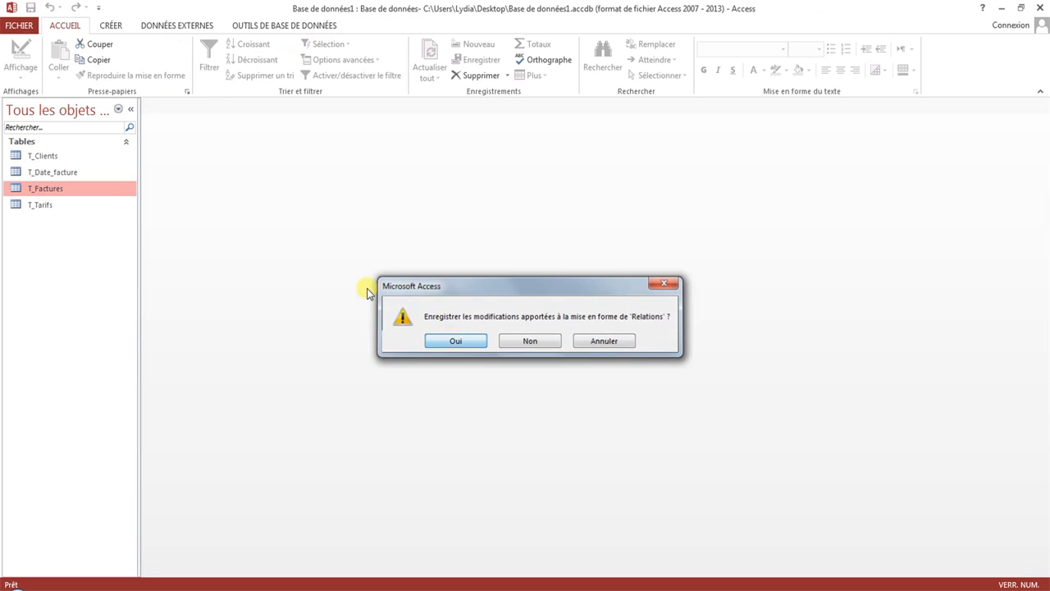
Reopen the relationships layout and add the renamed T_Factures table, placing it between T_Date_facture and T_Tarifs
left_click(268, 26)
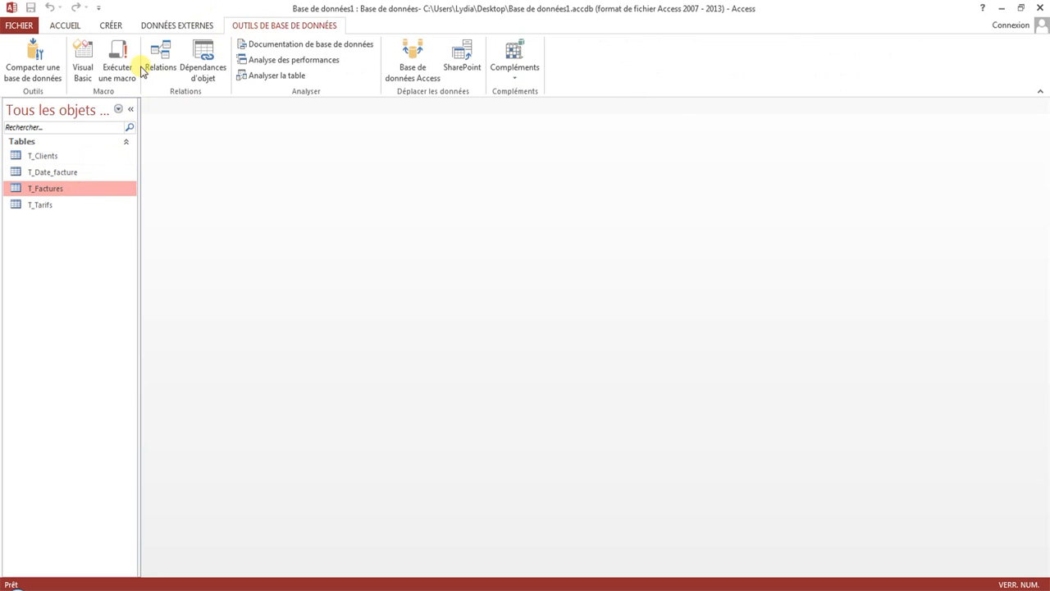
left_click(157, 54)
left_click(168, 62)
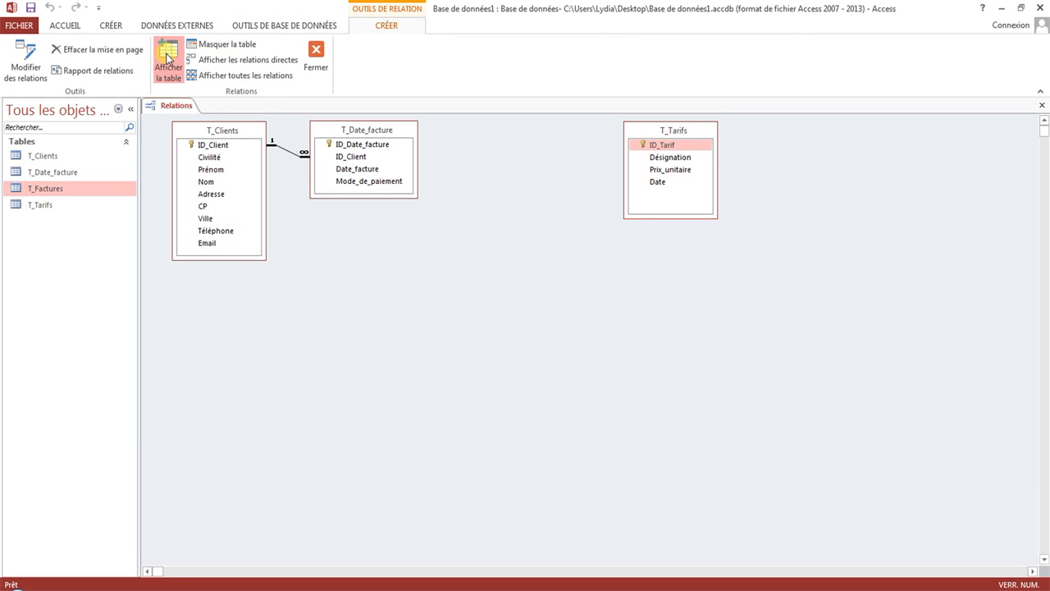
left_click(454, 194)
double_click(454, 194)
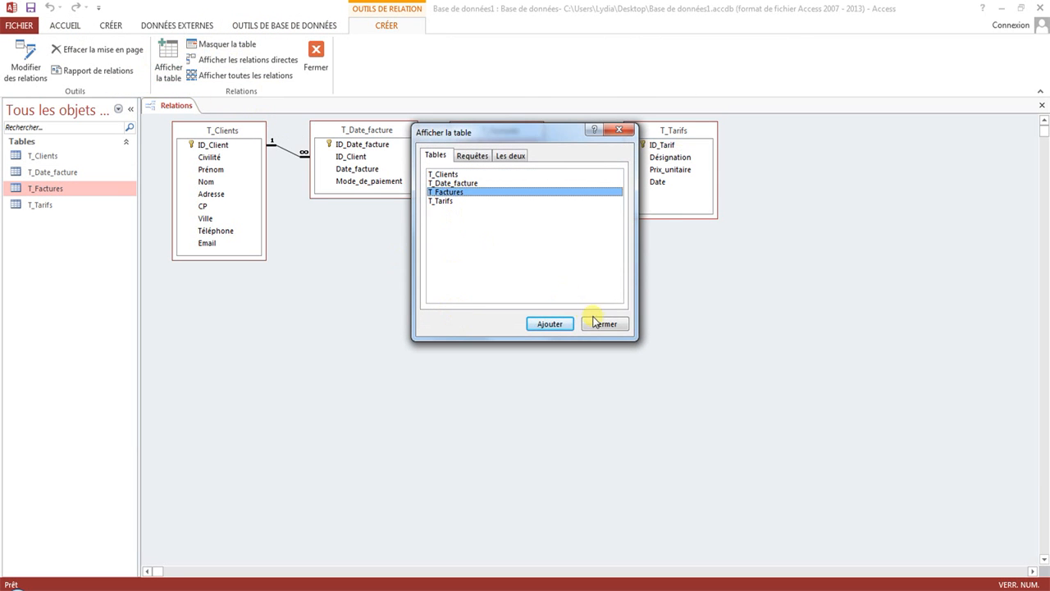
left_click(603, 323)
left_click_drag(508, 134, 543, 138)
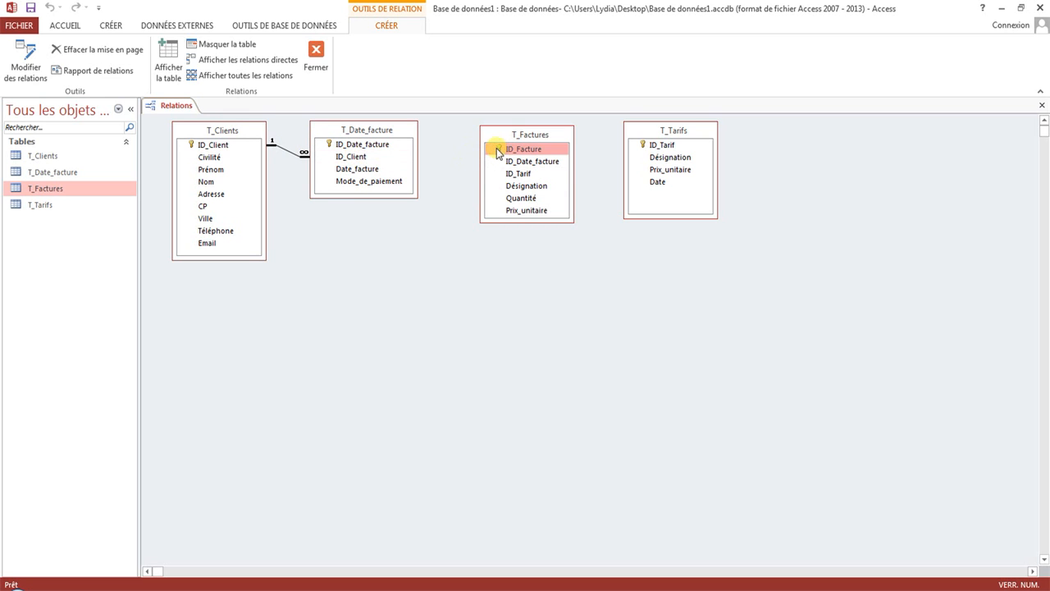
Relate ID_Date_facture in T_Date_facture to ID_Date_facture in T_Factures, enforcing referential integrity with cascading updates and deletes
left_click_drag(378, 147, 546, 162)
left_click(399, 243)
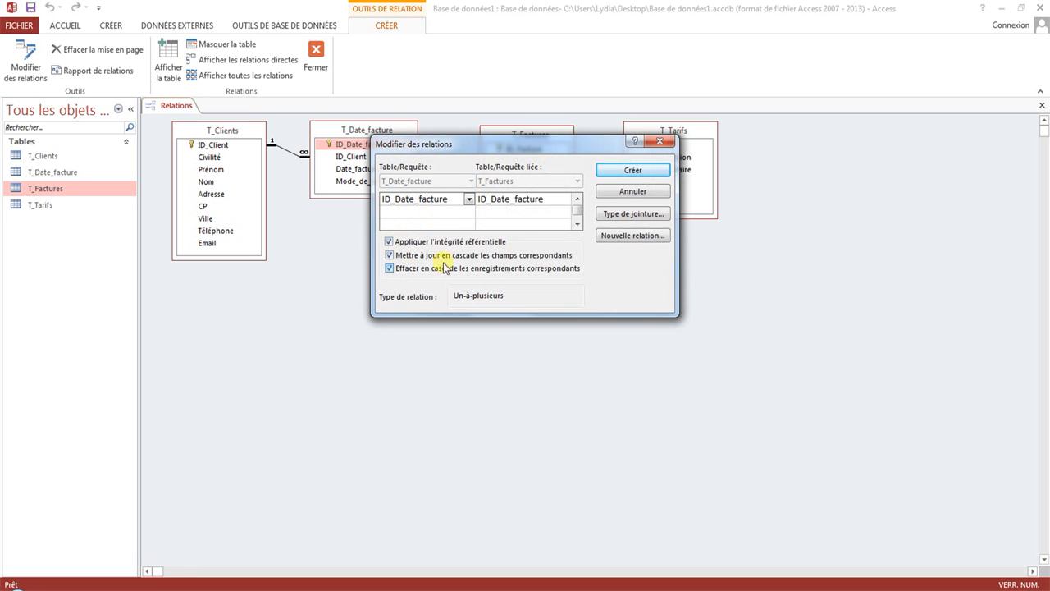
left_click(633, 171)
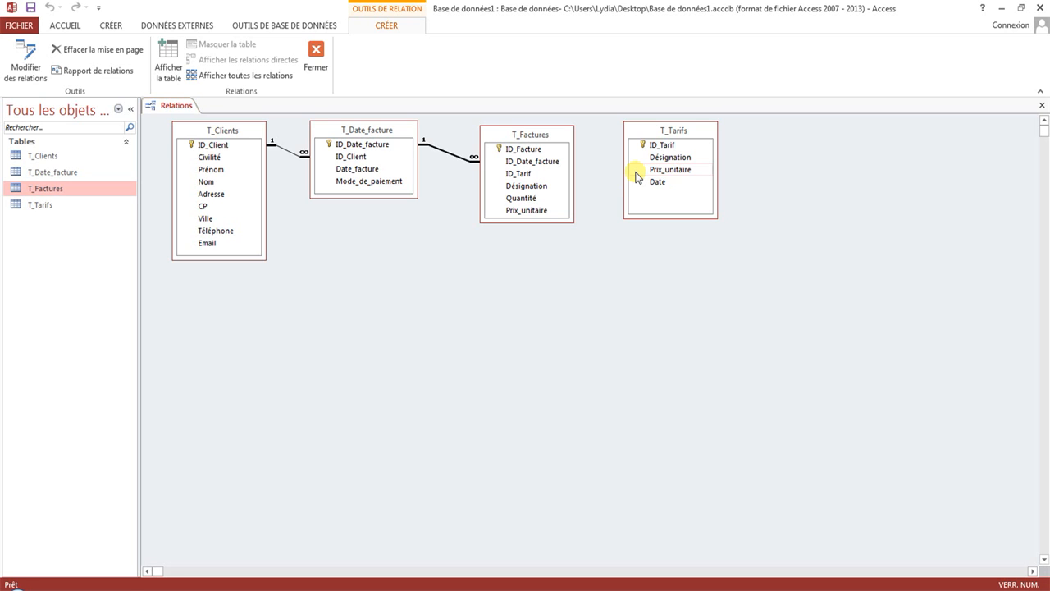
Relate ID_Tarif in T_Tarifs to ID_Tarif in T_Factures with referential integrity and cascading updates, then close and save the layout
left_click_drag(662, 144, 526, 178)
left_click(440, 241)
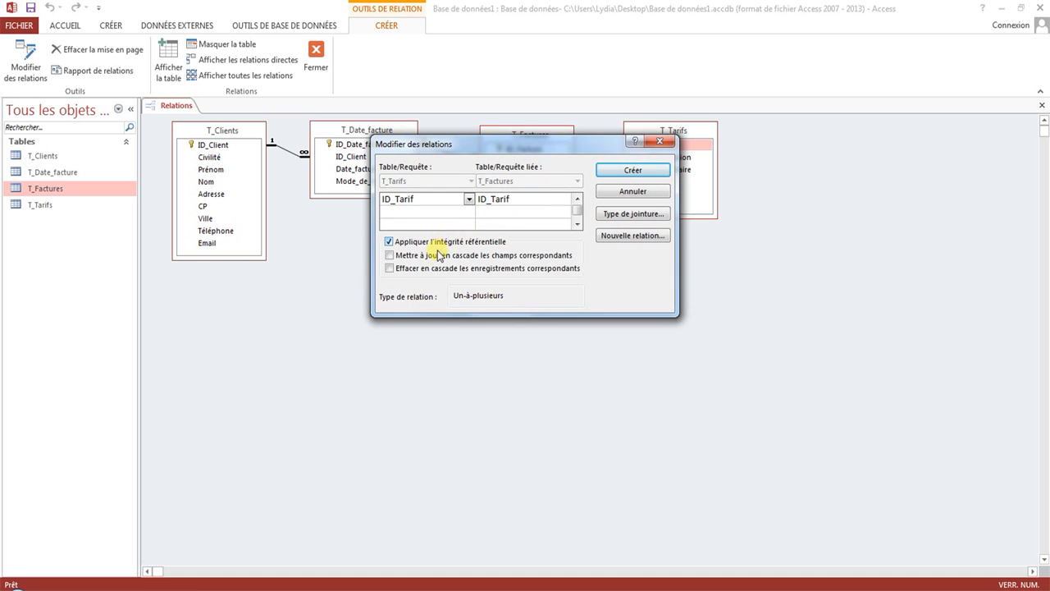
left_click(432, 255)
left_click(633, 172)
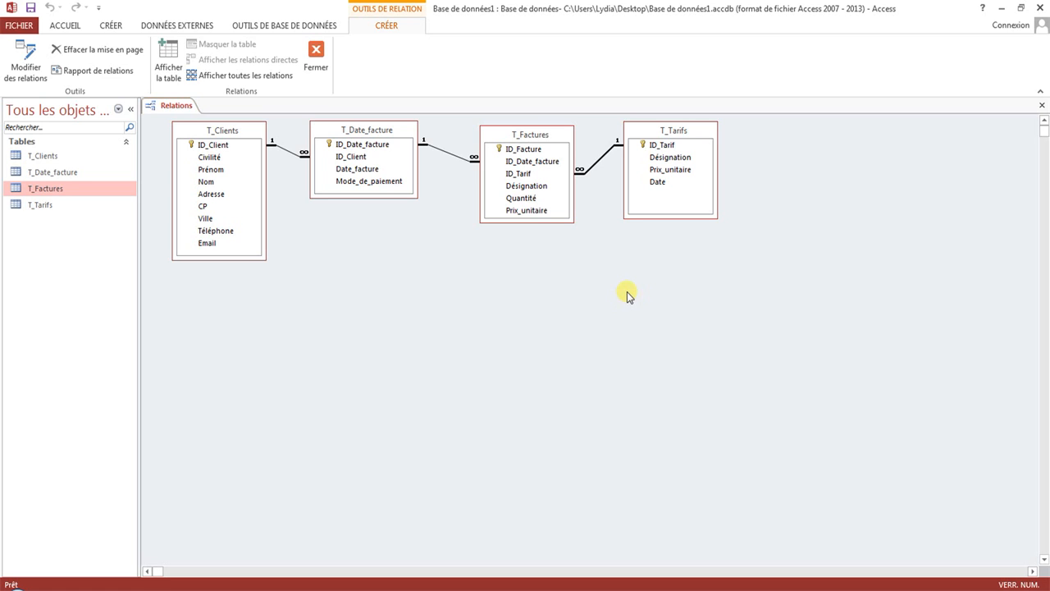
left_click(316, 56)
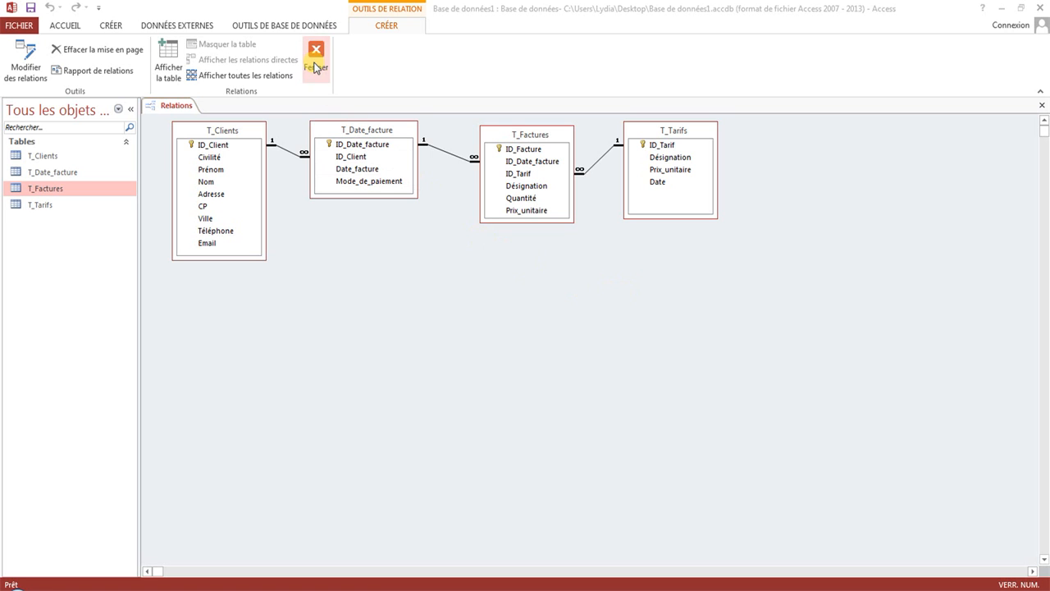
left_click(473, 346)
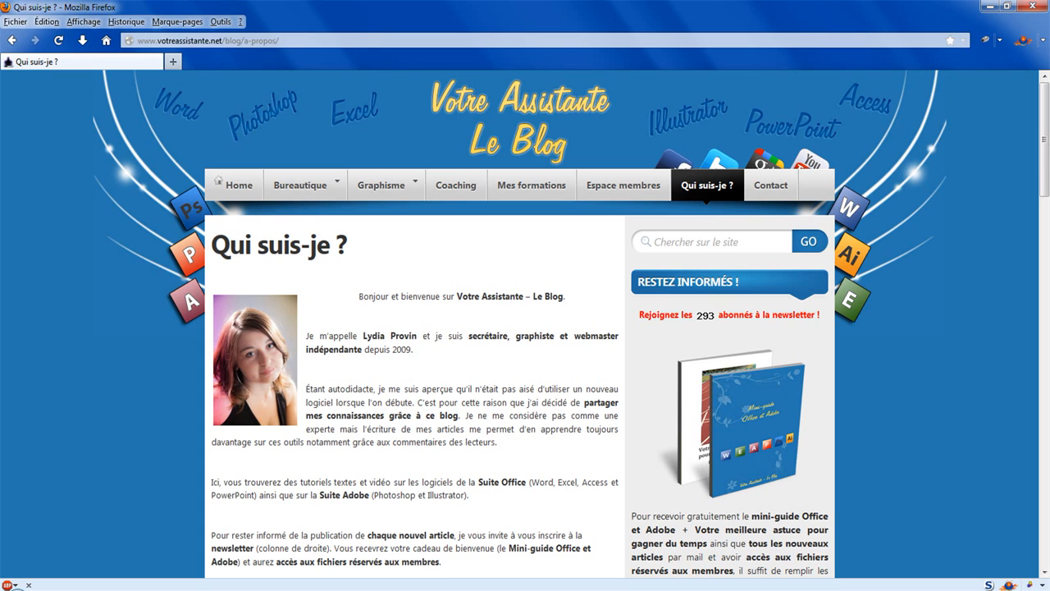
Examine the newsletter subscription form with its first name and email fields on the Votre Assistante blog page in Firefox
scroll(624, 328, "down", 4)
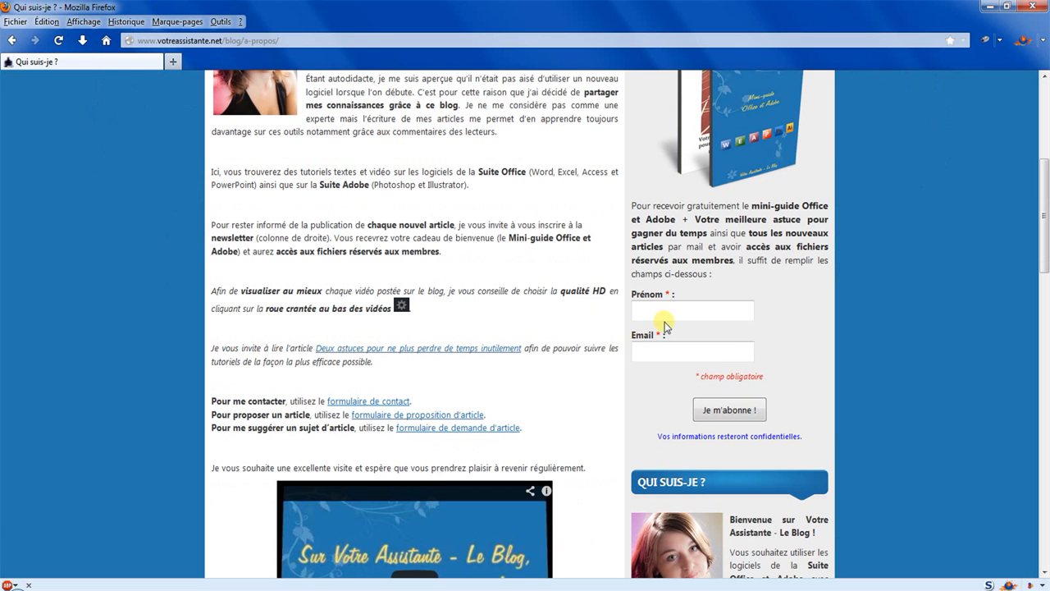
left_click(669, 312)
left_click(678, 350)
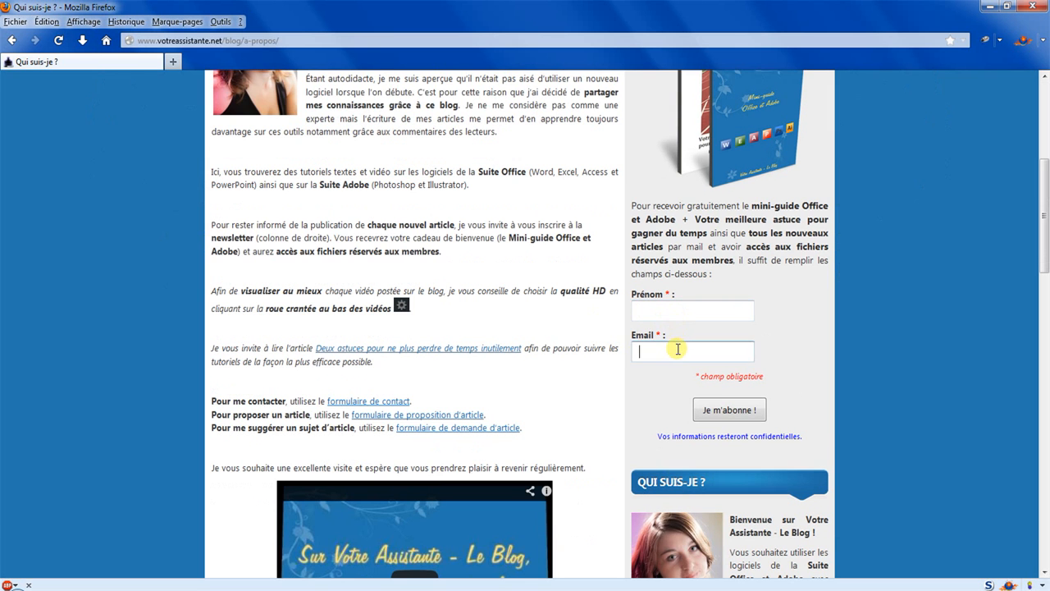
left_click(729, 418)
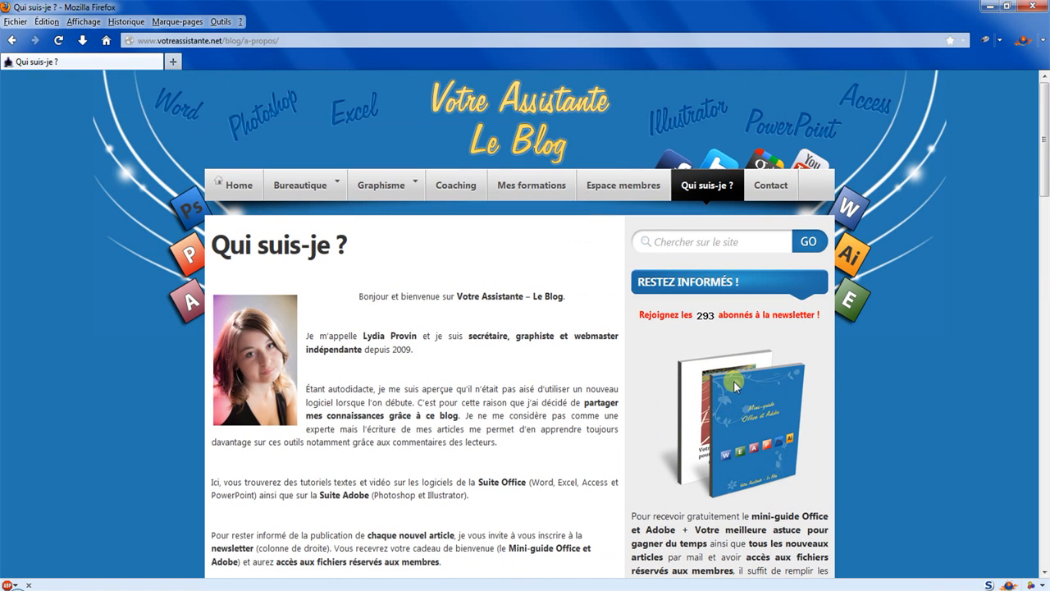